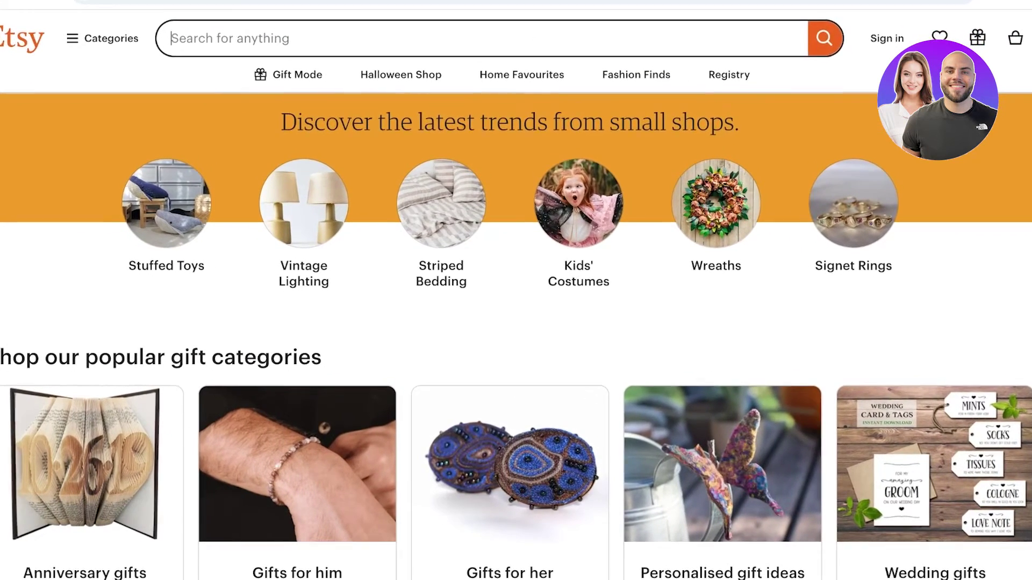
Search Etsy for "digital sticker"
type("digi")
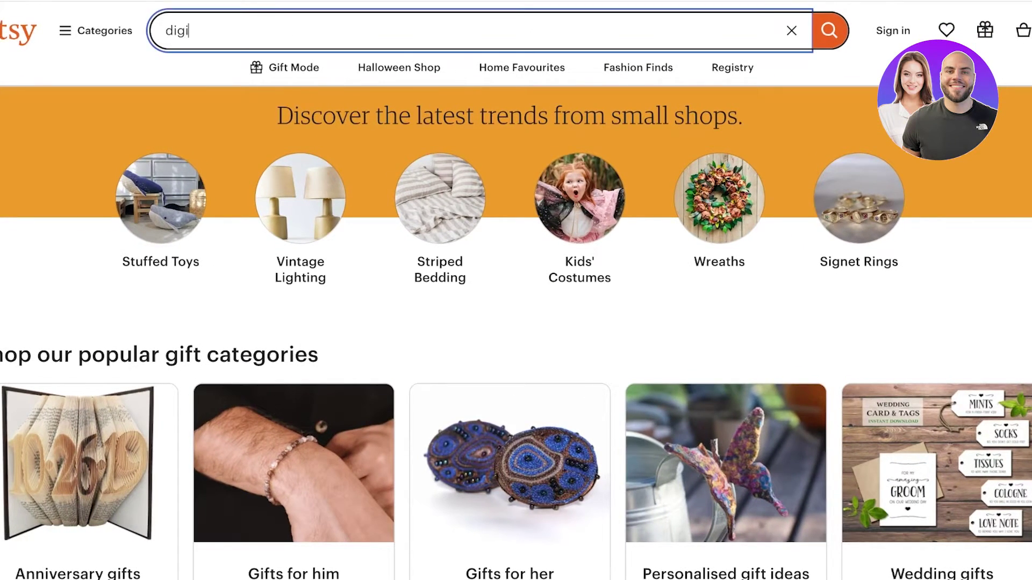
type("tal sticker")
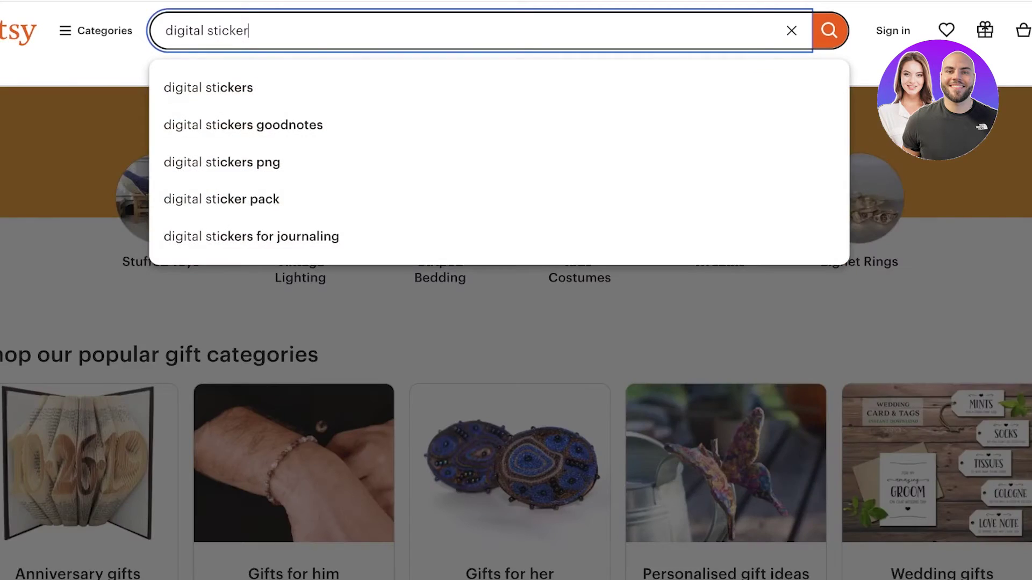
key("Return")
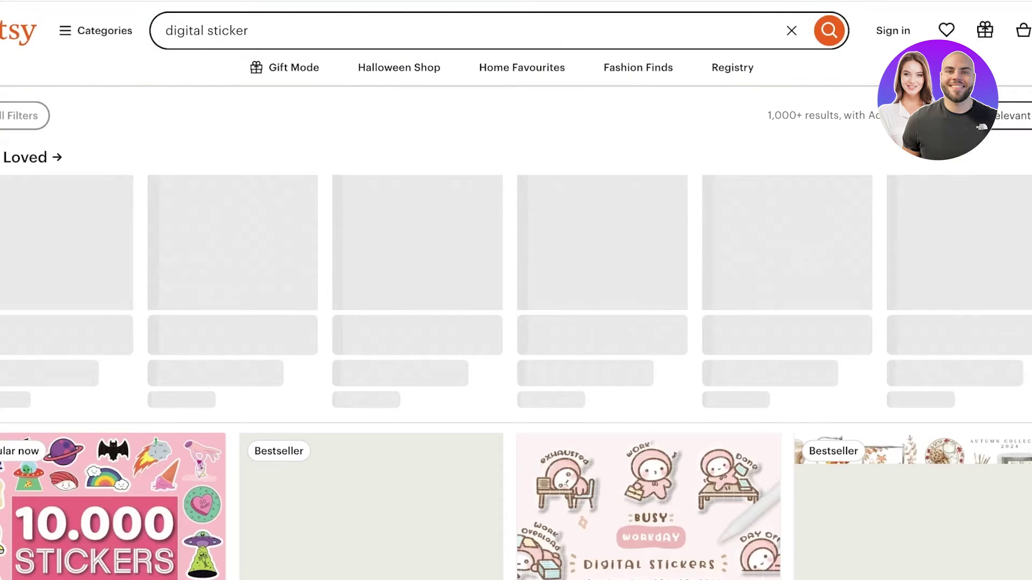
Browse the digital sticker listings, examining their designs, bundle sizes, prices, ratings and review counts
scroll(516, 290, "down", 10)
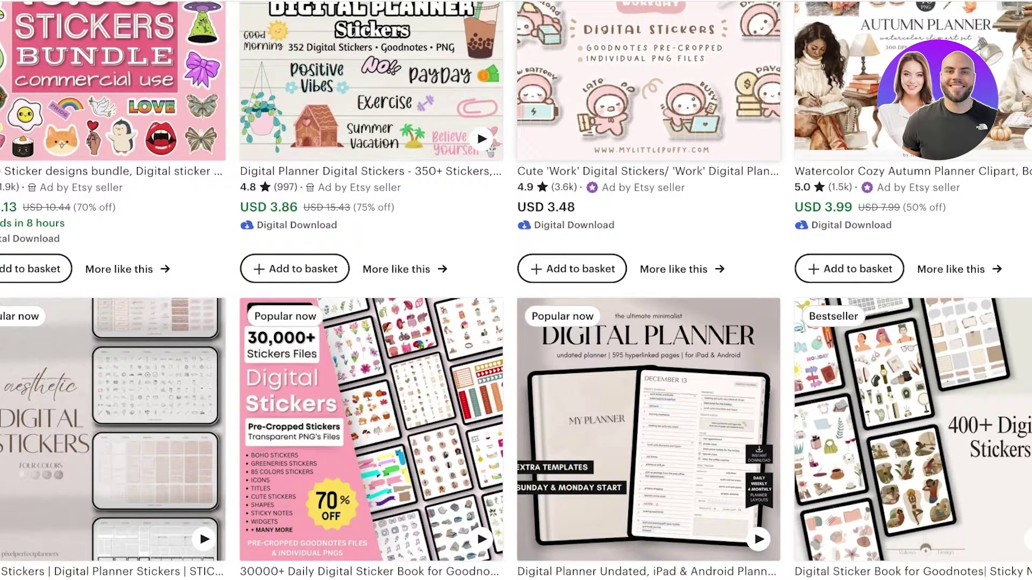
scroll(645, 323, "down", 2)
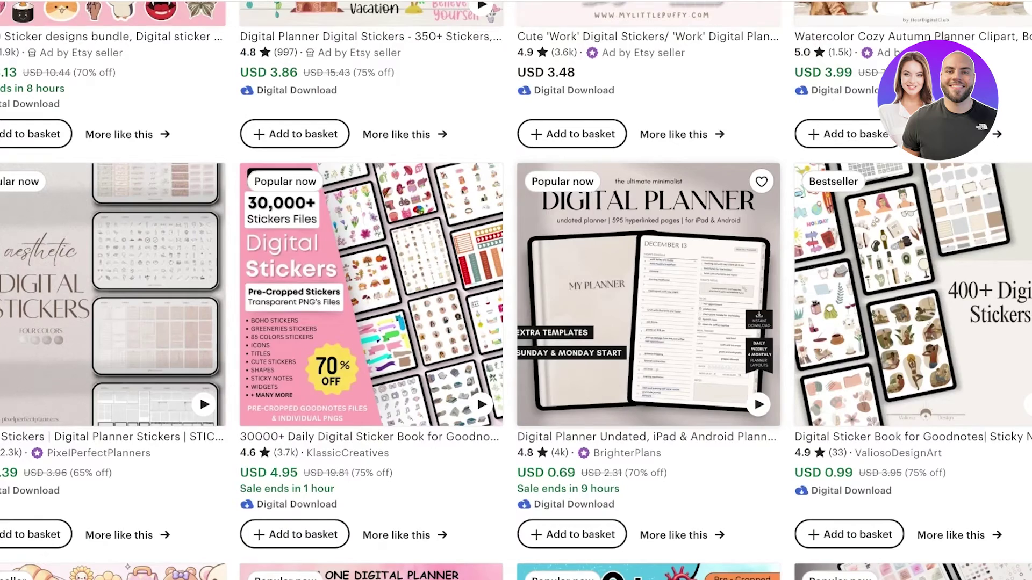
scroll(516, 290, "down", 7)
scroll(516, 290, "down", 2)
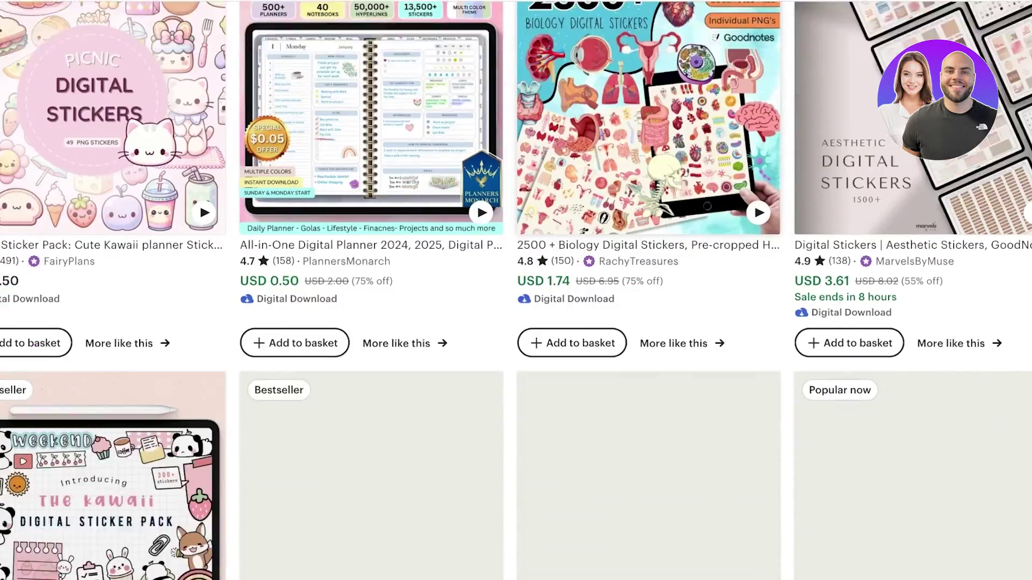
scroll(516, 290, "down", 7)
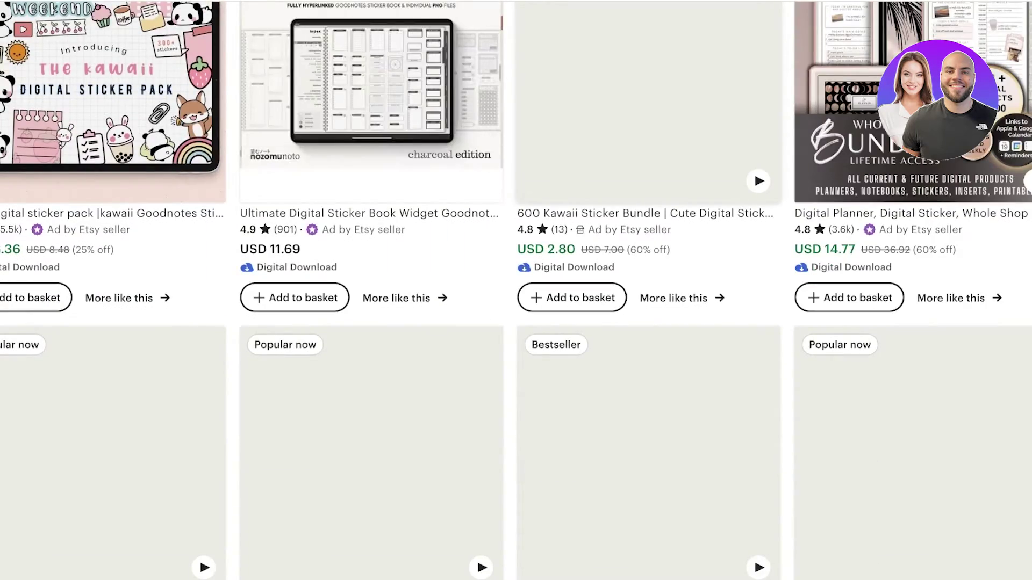
scroll(516, 290, "down", 1)
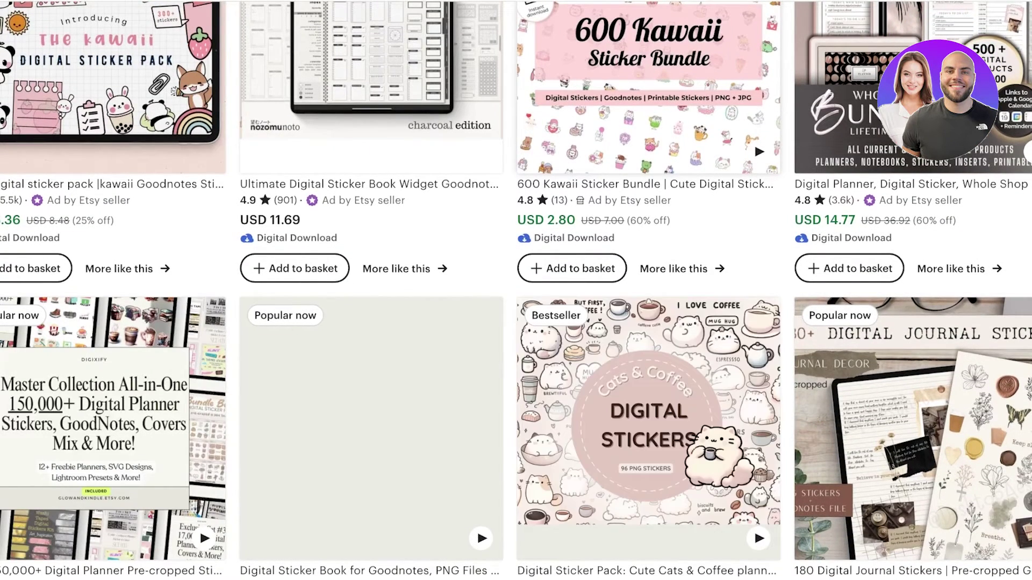
scroll(516, 290, "down", 1)
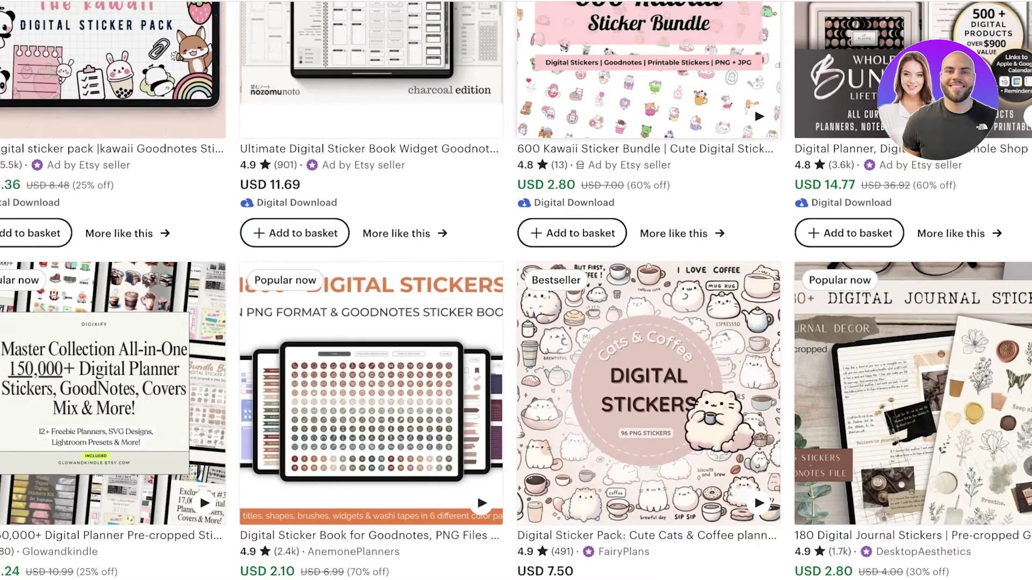
scroll(516, 290, "up", 2)
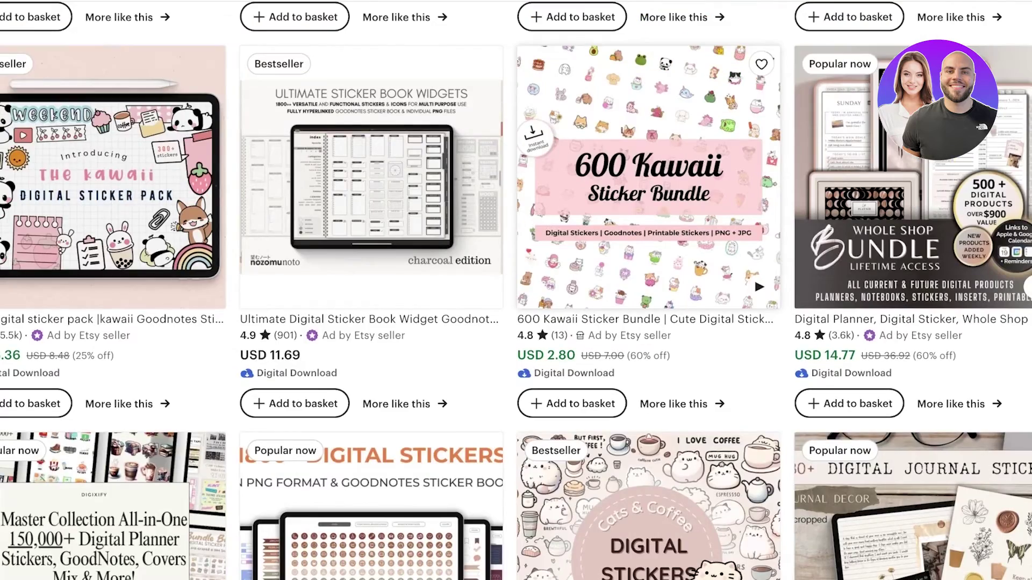
scroll(516, 290, "down", 10)
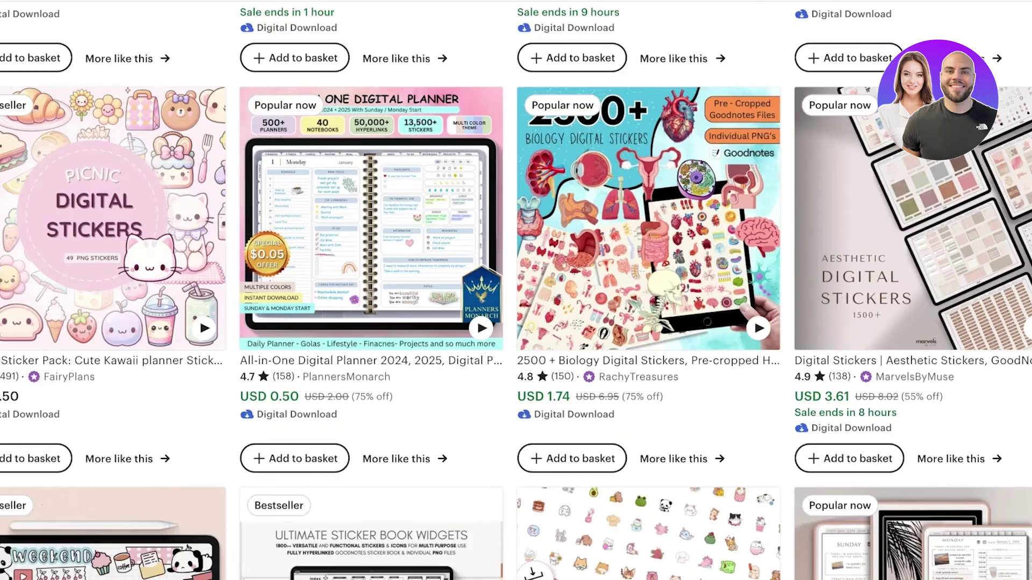
scroll(516, 290, "up", 10)
scroll(516, 290, "up", 10)
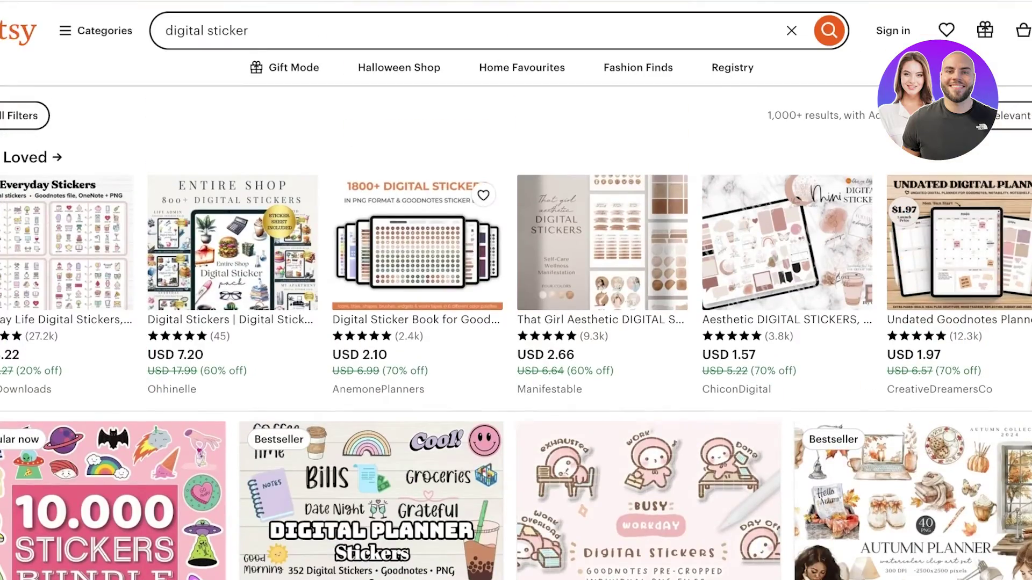
scroll(515, 290, "down", 5)
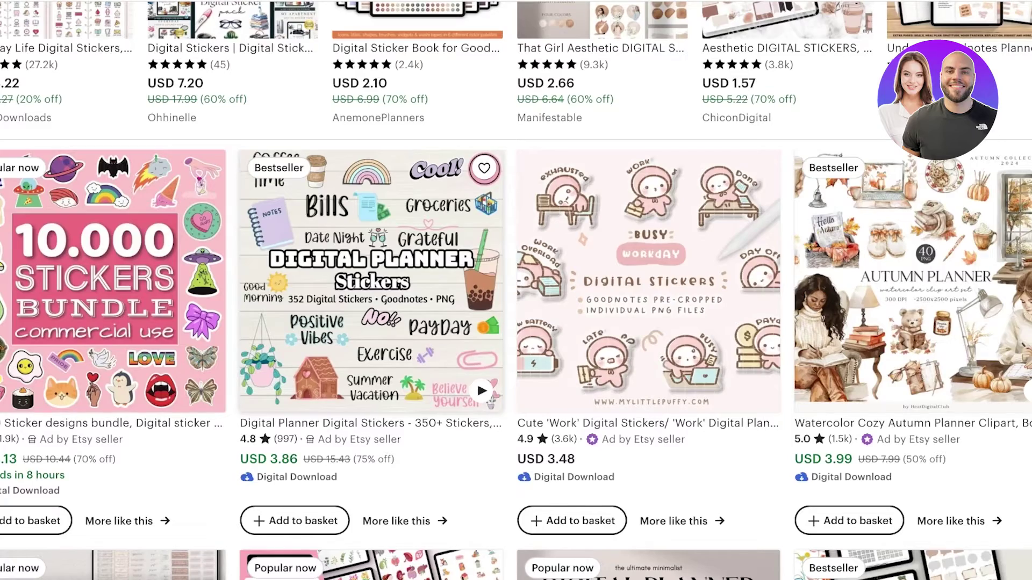
scroll(516, 290, "down", 4)
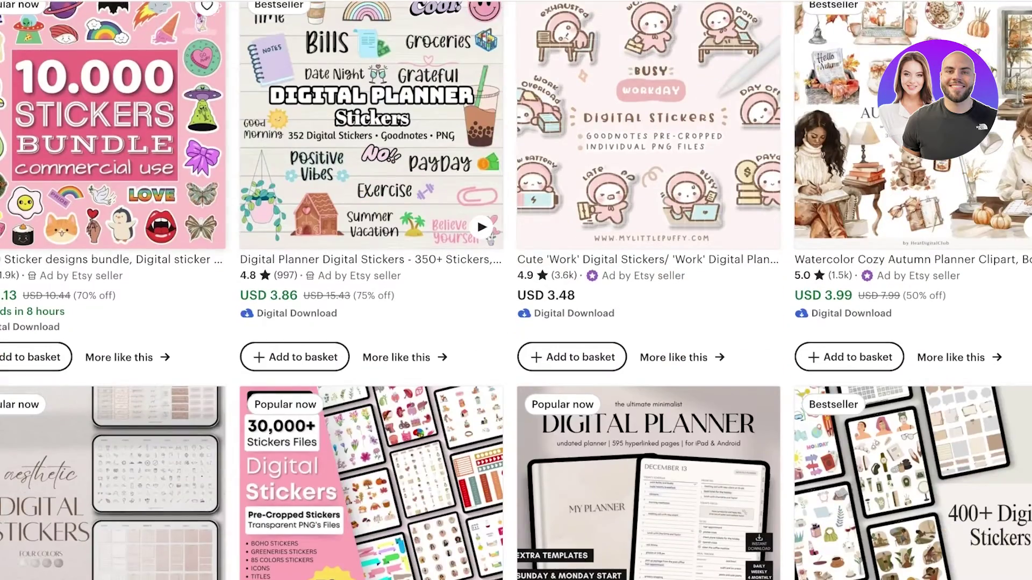
scroll(516, 290, "down", 4)
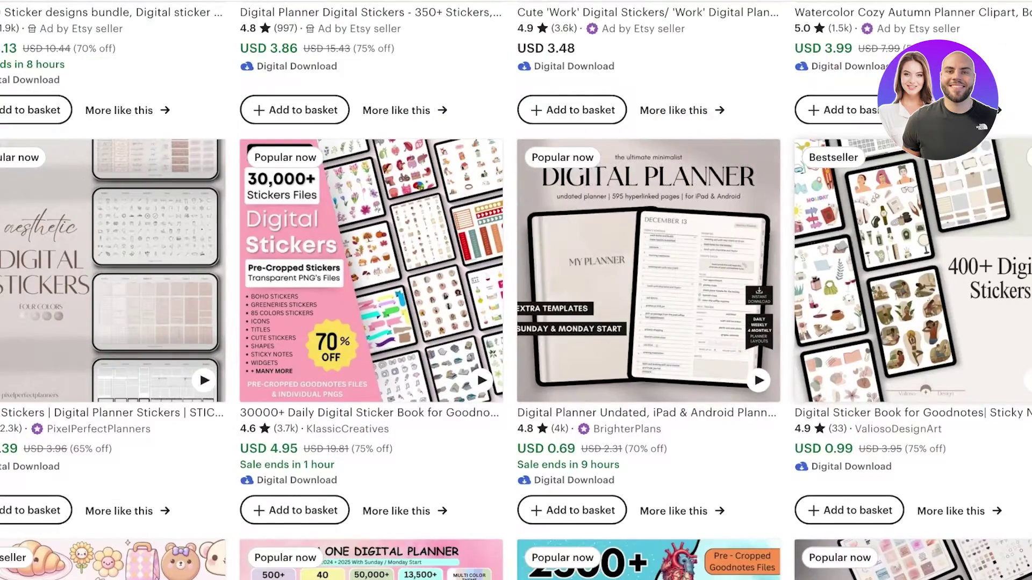
scroll(515, 290, "down", 6)
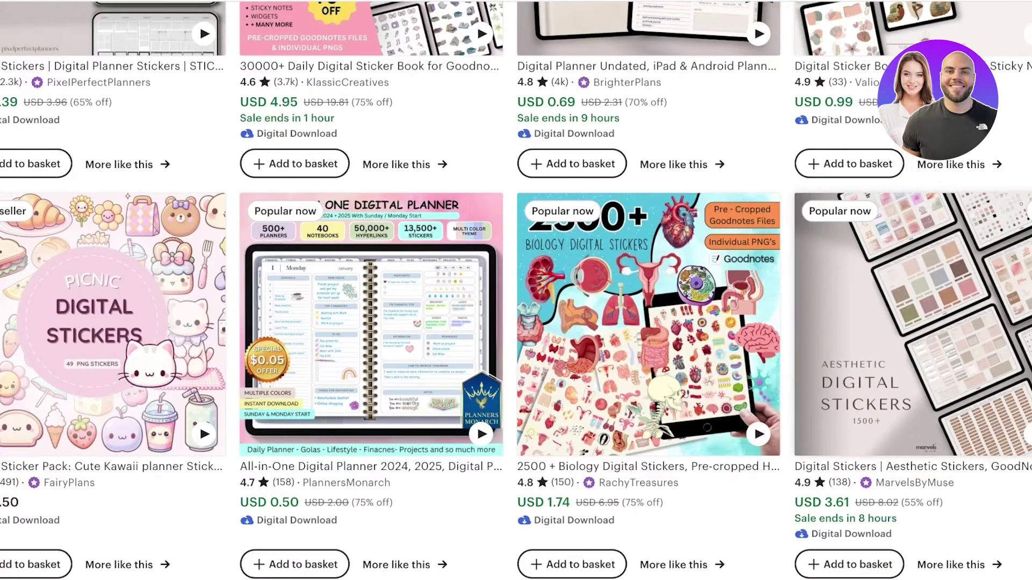
scroll(516, 290, "down", 3)
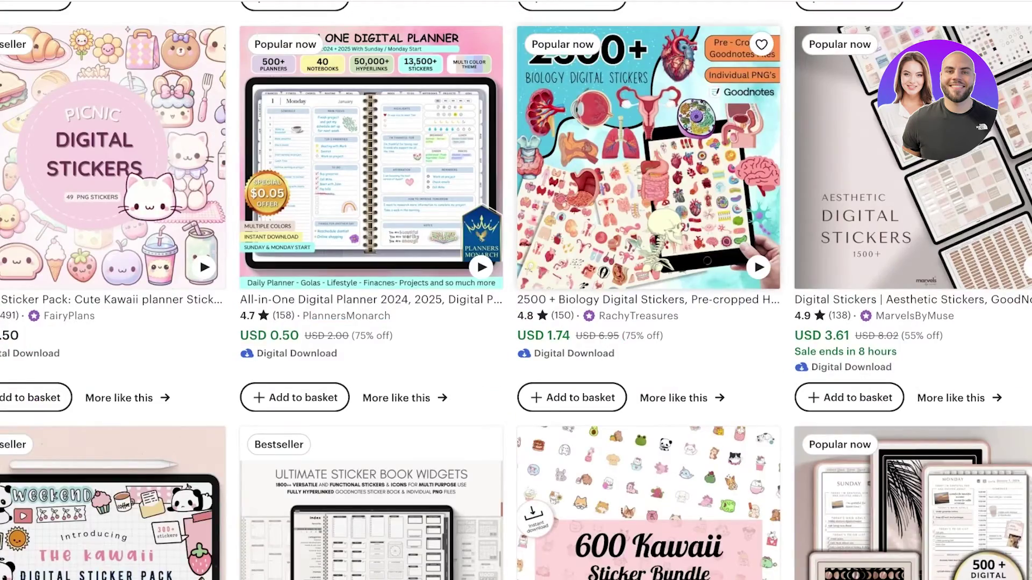
scroll(516, 290, "down", 17)
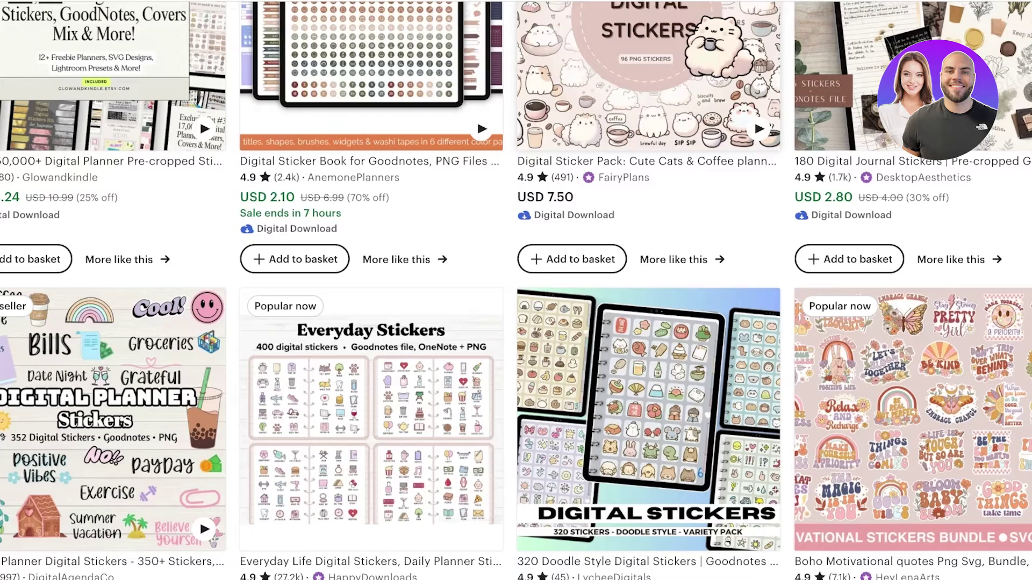
scroll(516, 290, "down", 10)
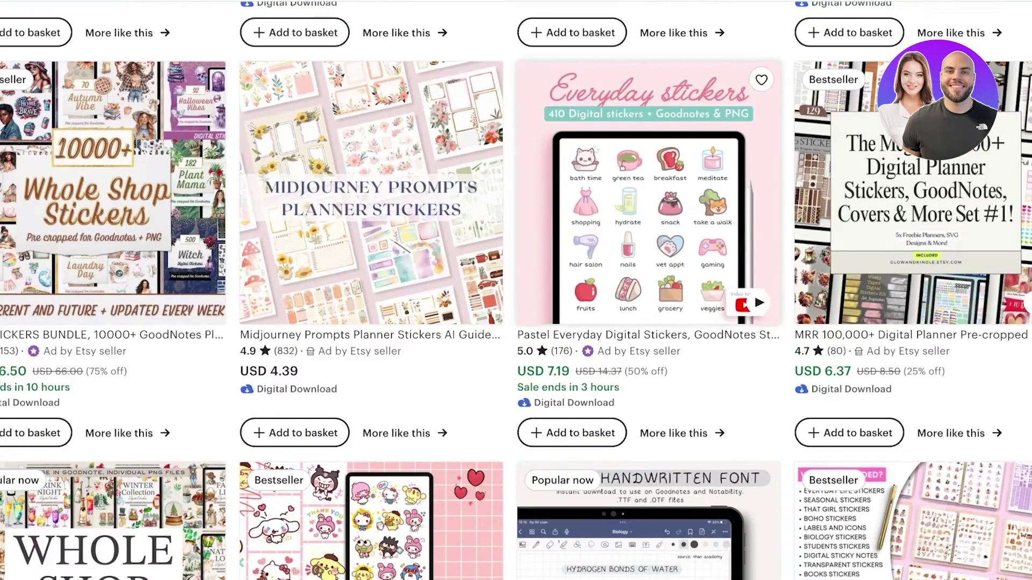
scroll(515, 290, "down", 8)
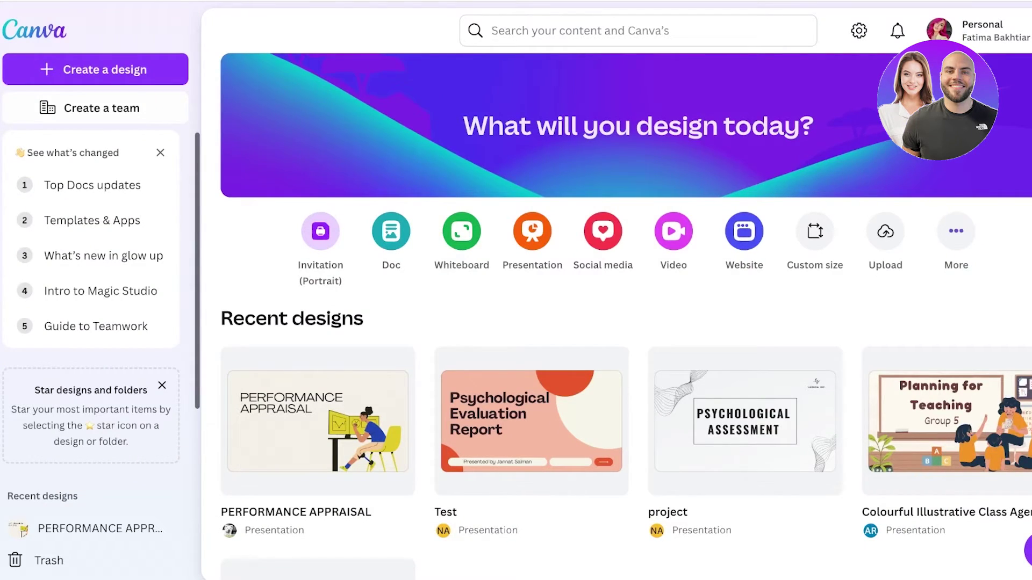
Switch to Canva, search for "a4 size page blank" and look through the matching designs and templates
left_click(95, 70)
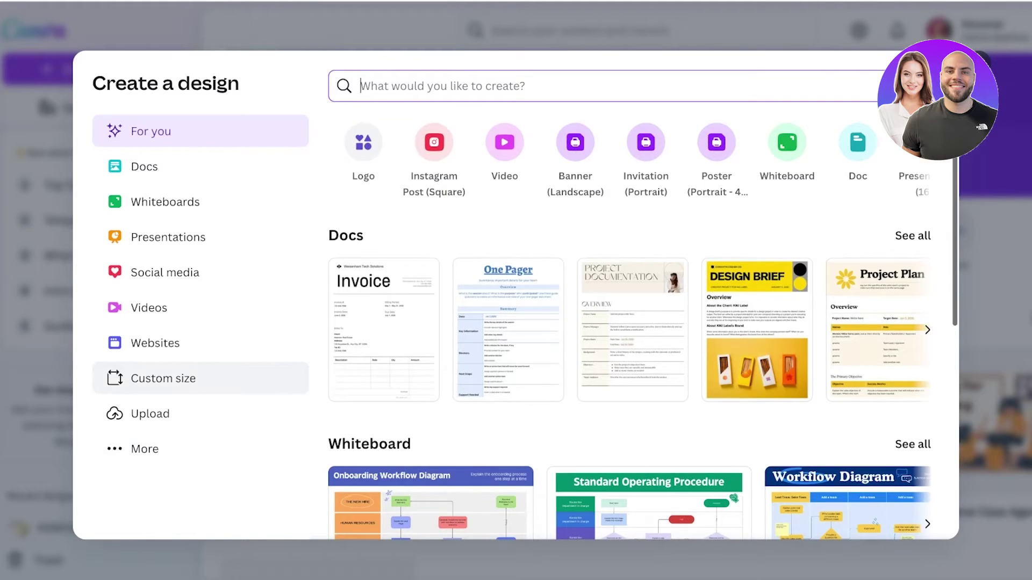
left_click(163, 379)
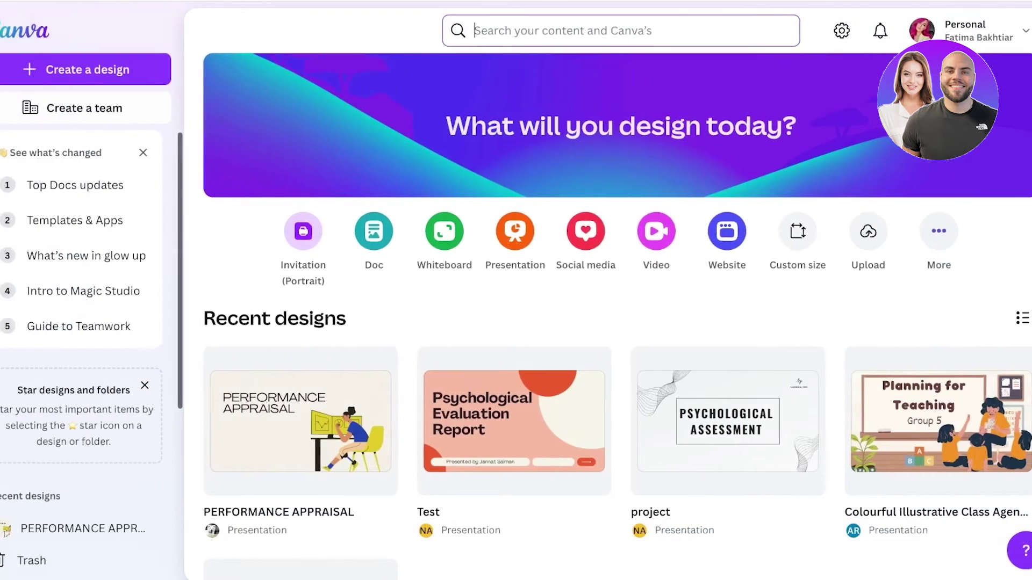
left_click(538, 30)
type("A4")
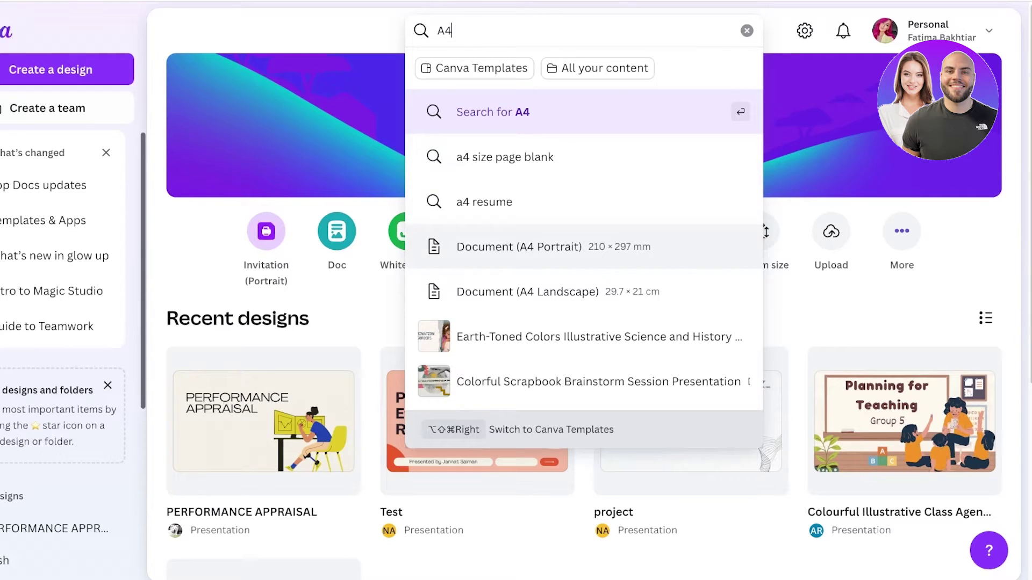
left_click(504, 157)
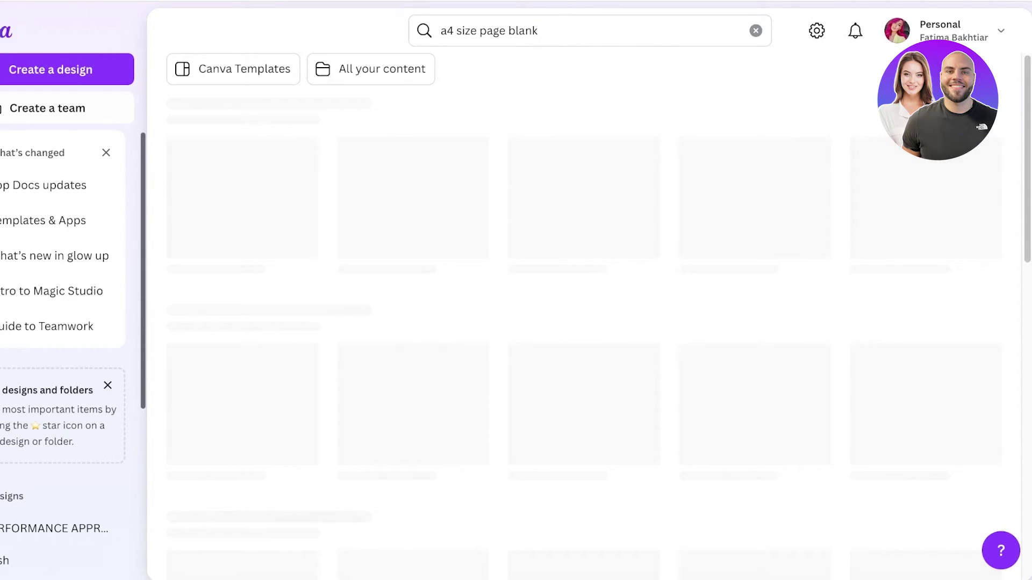
scroll(376, 349, "down", 3)
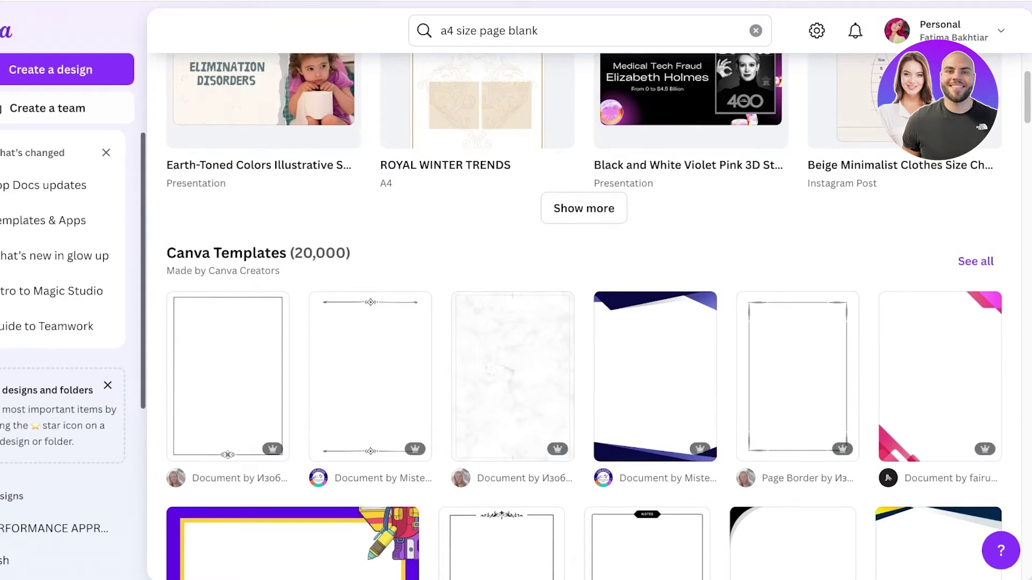
scroll(913, 365, "up", 3)
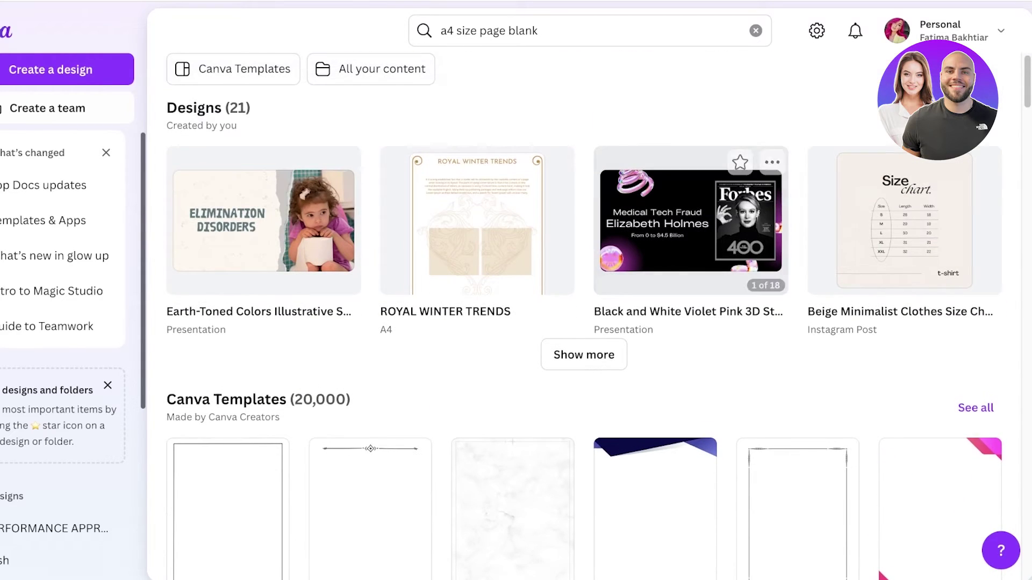
left_click(755, 30)
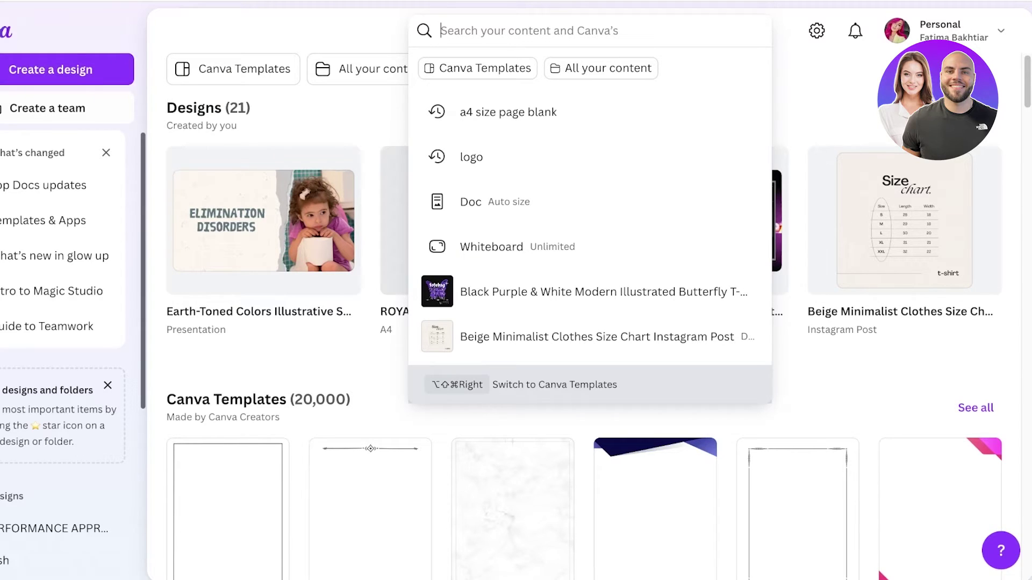
Create a new design from the recent custom size 18 × 24 in
left_click(66, 70)
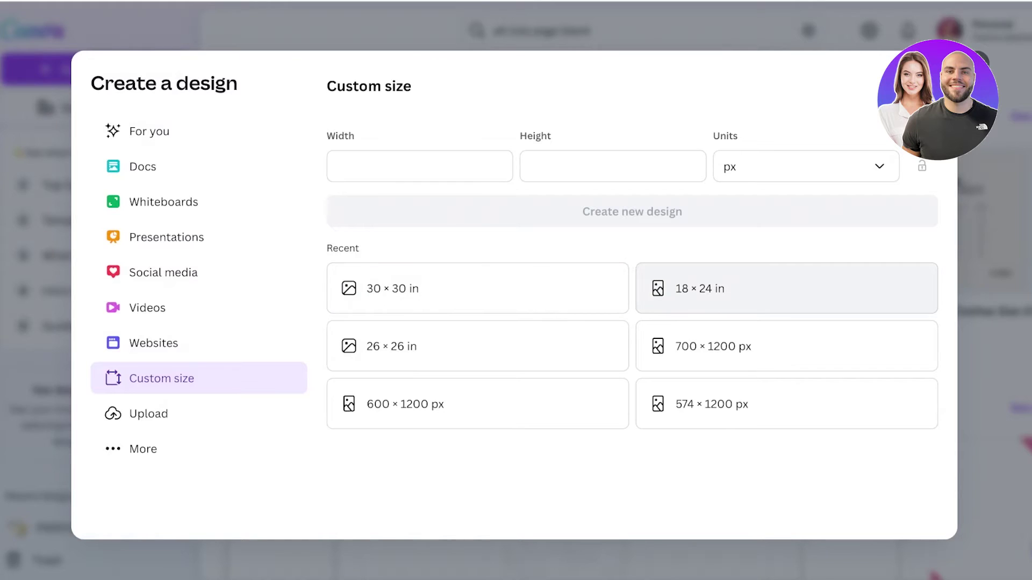
left_click(786, 289)
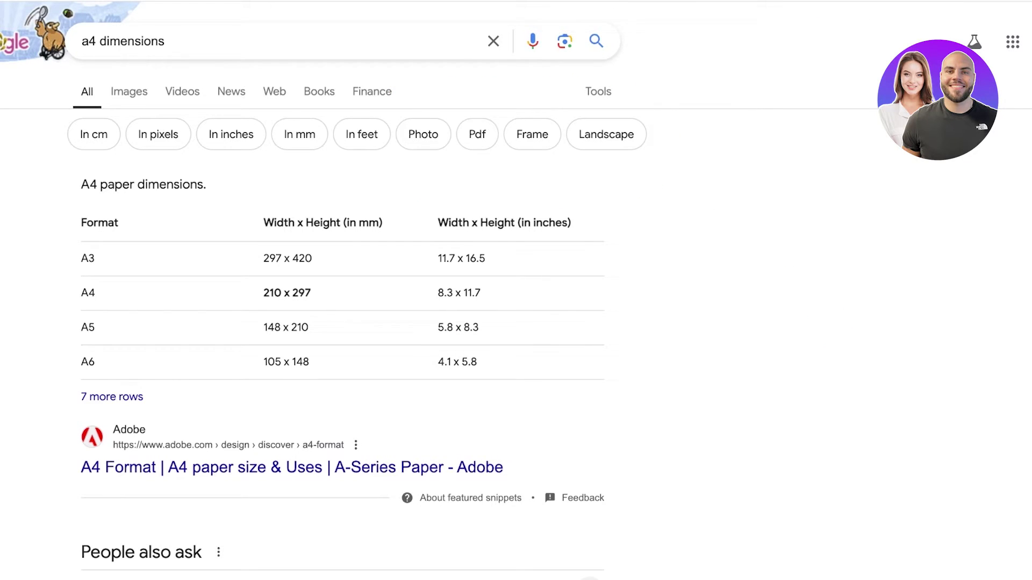
Switch to Canva and start a custom-size design measured in inches, with the width set to 8.3
triple_click(459, 293)
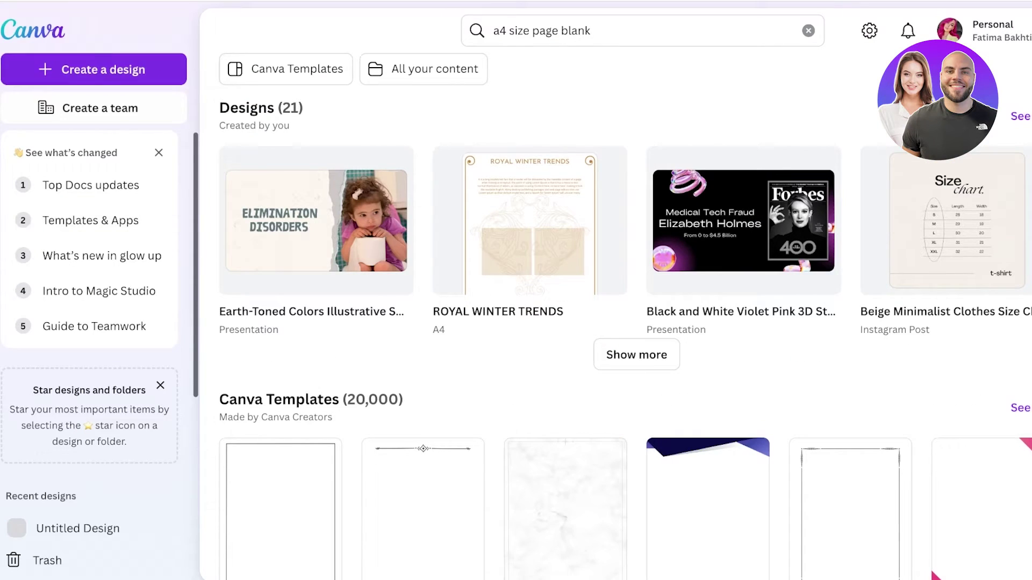
left_click(94, 69)
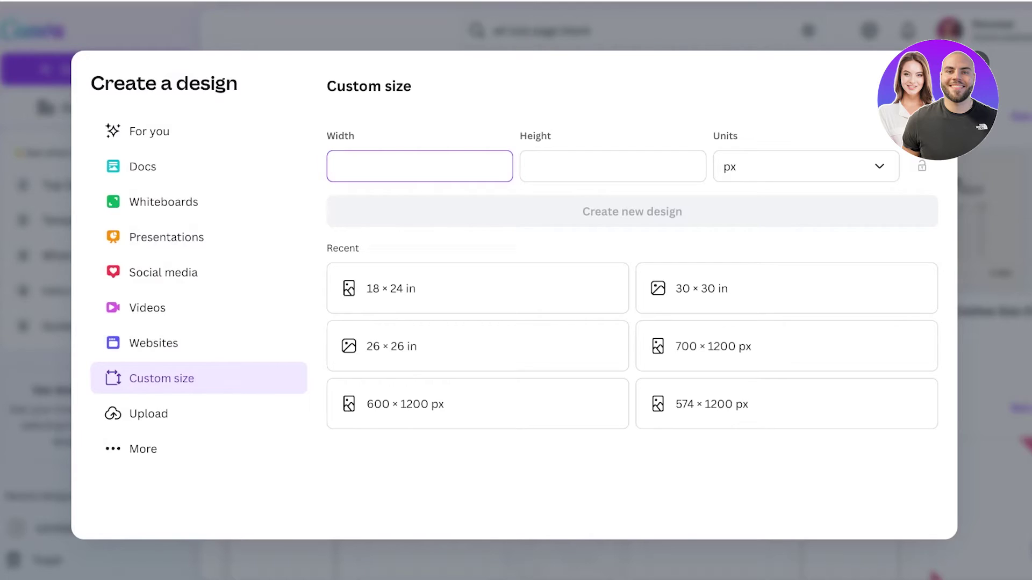
type("8.3")
key("Tab")
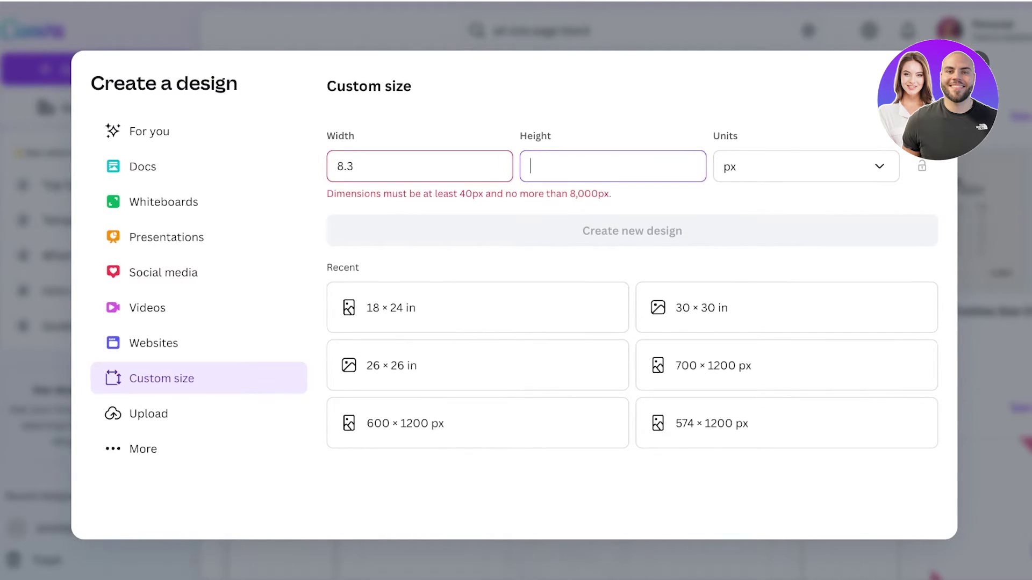
left_click(805, 167)
left_click(752, 243)
double_click(353, 166)
type("8.")
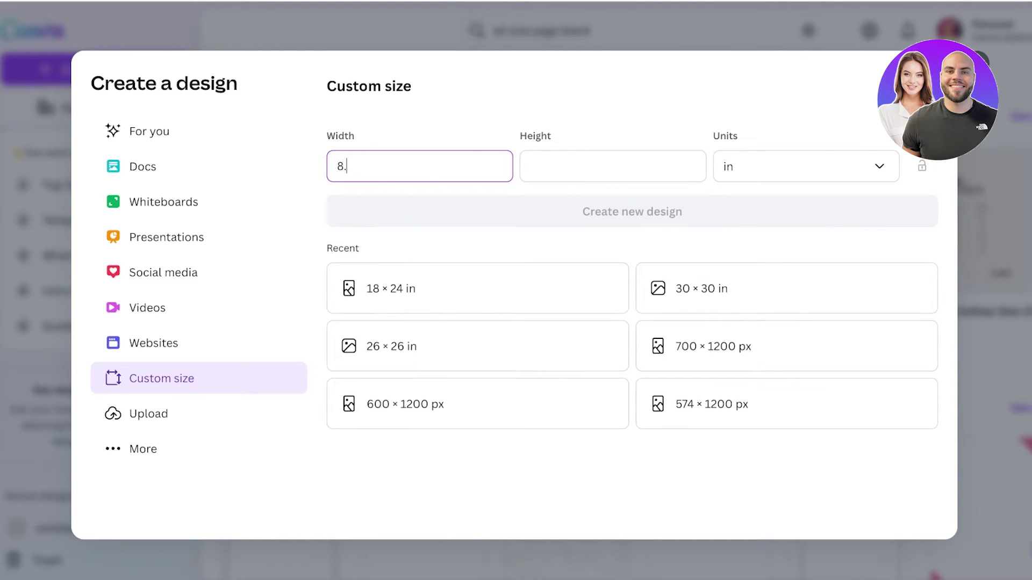
type("3")
key("Tab")
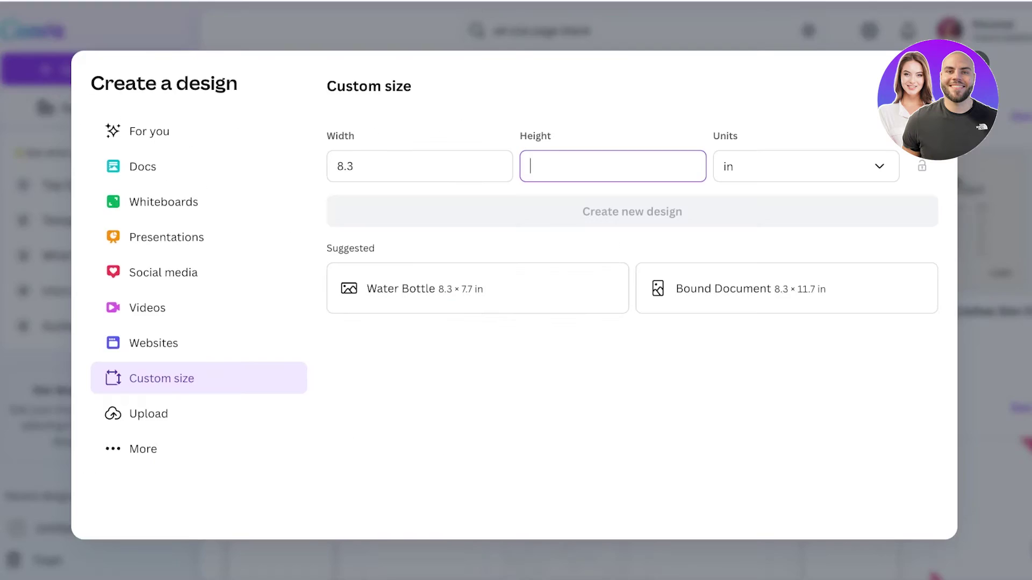
Set the custom design's height to 11.7 in and create the new design
type("11.")
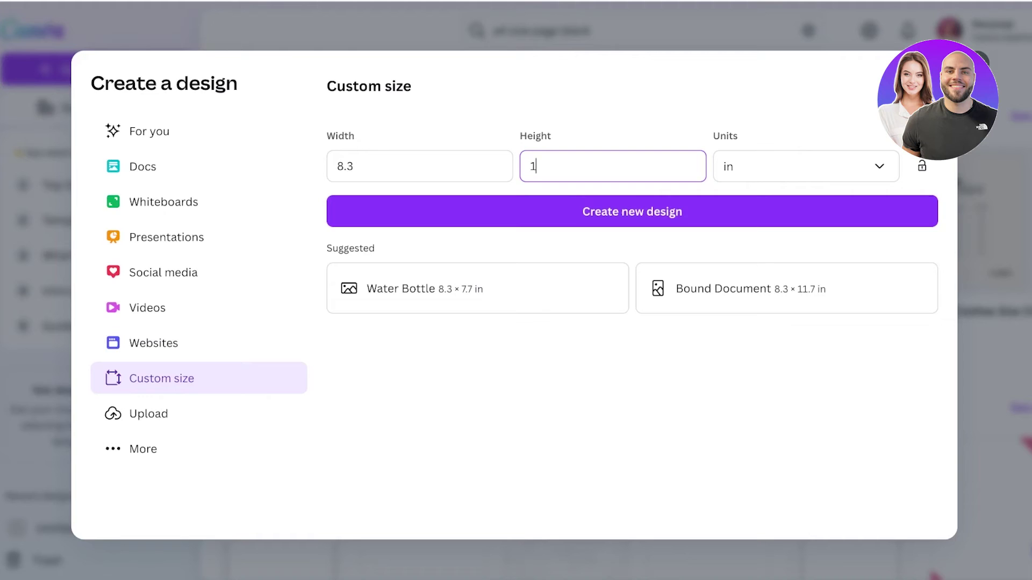
type("6")
key("BackSpace")
type("7")
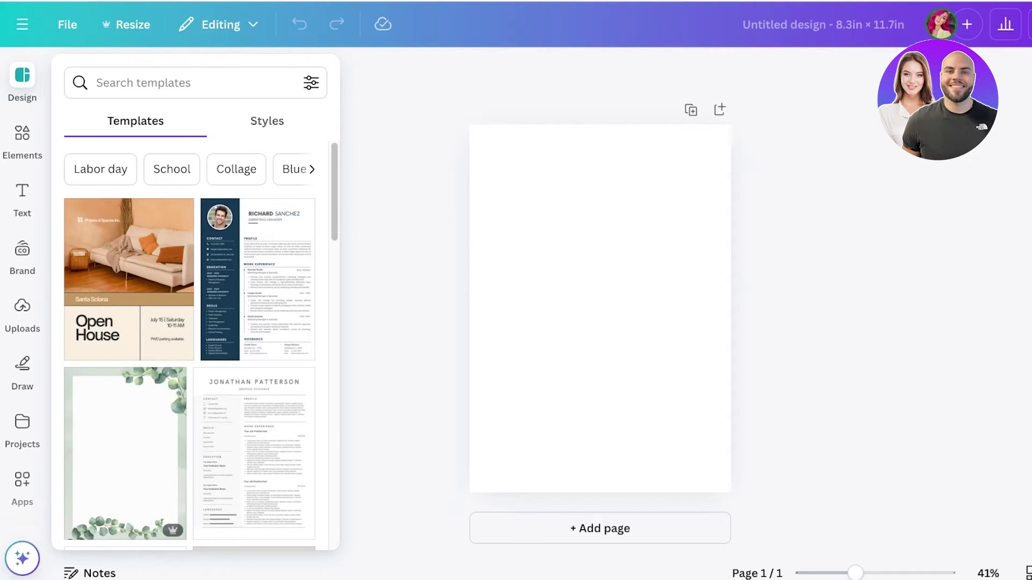
Fill the blank page's background with the custom solid light pink #F0DFEA
left_click(22, 75)
left_click(599, 309)
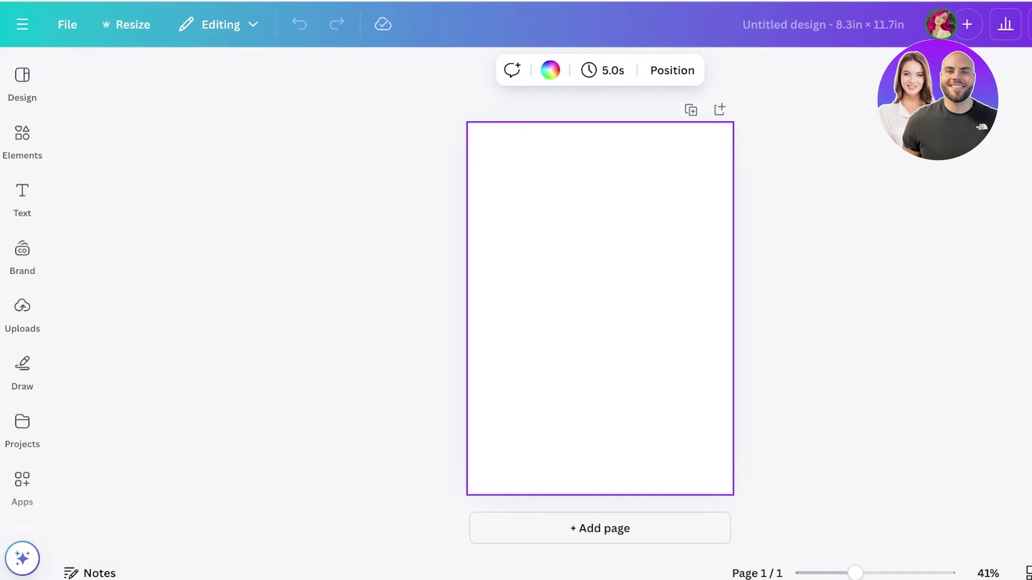
left_click(550, 69)
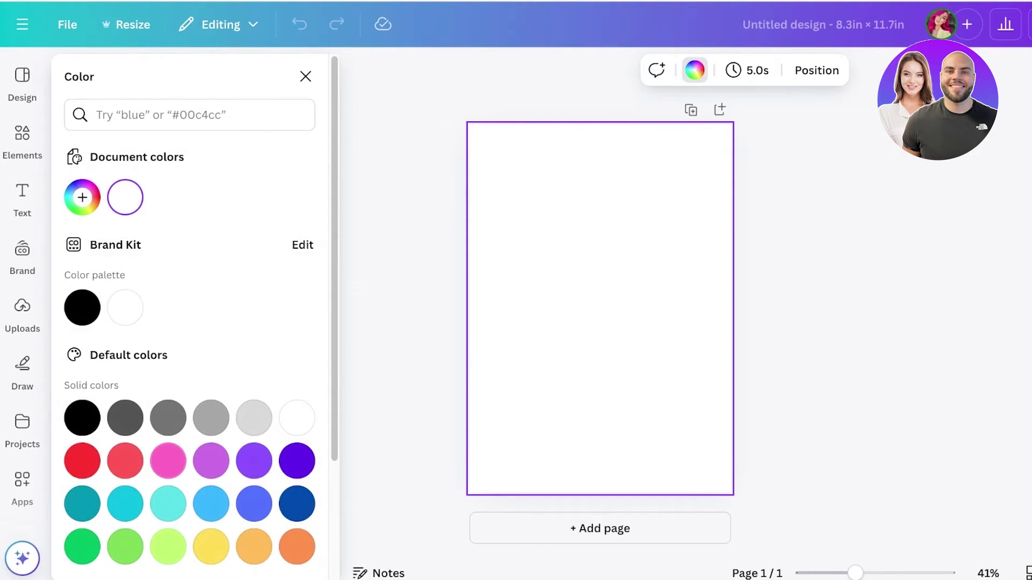
left_click(168, 460)
left_click(83, 198)
left_click(123, 295)
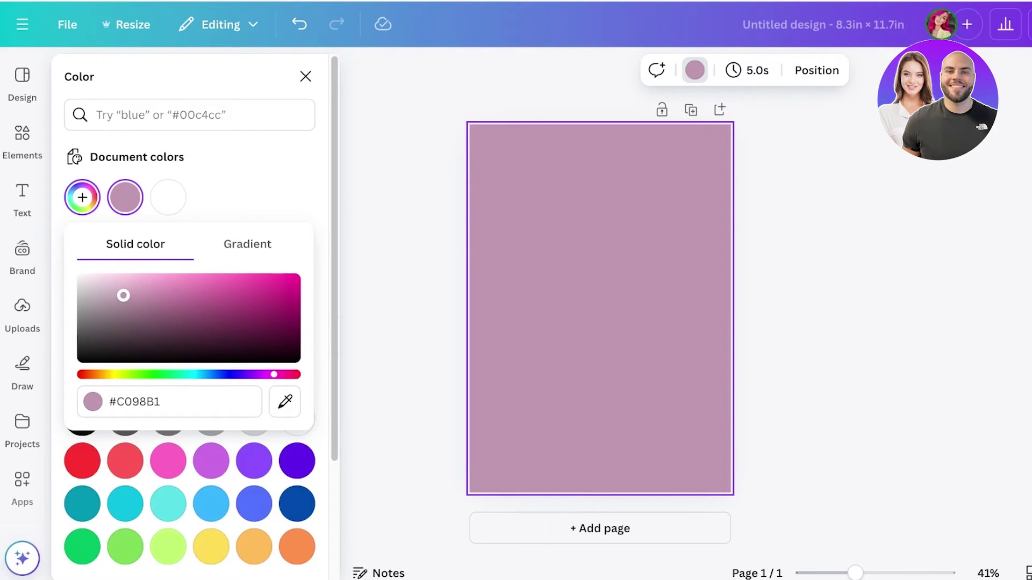
left_click_drag(123, 295, 92, 279)
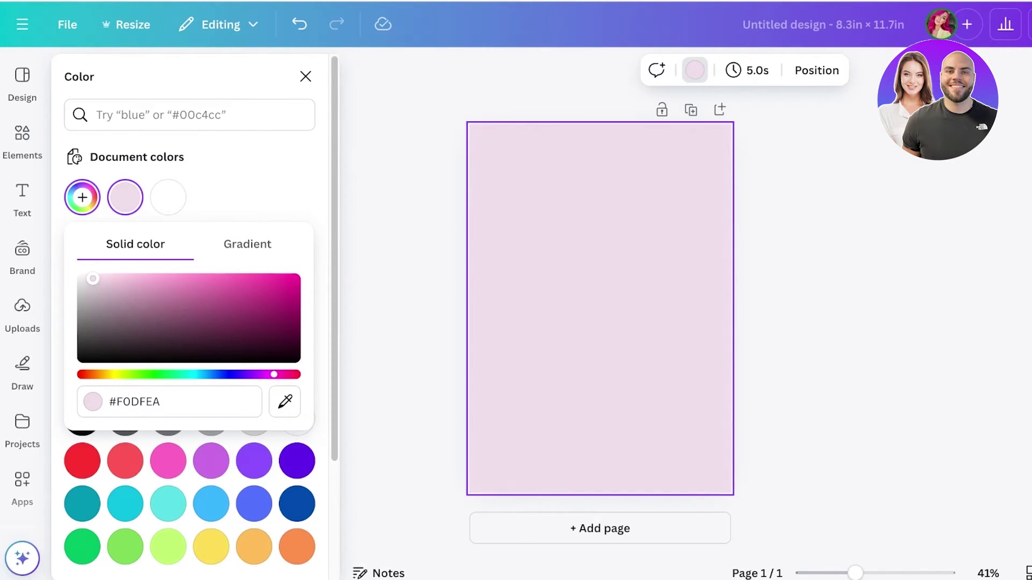
Add a heading to the page and replace its text with "KAWAI STICKERS"
left_click(22, 134)
left_click(22, 199)
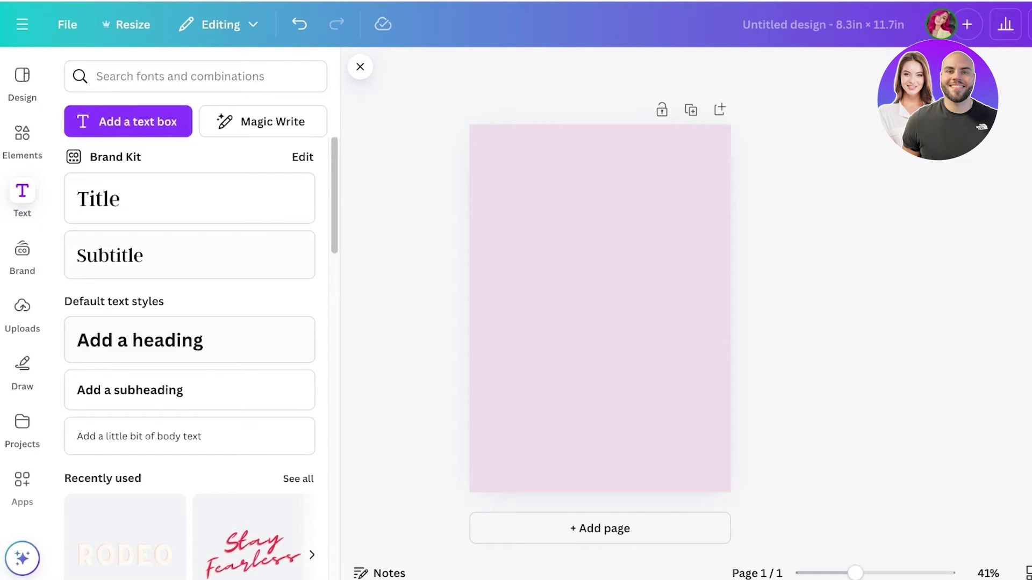
left_click(140, 340)
double_click(638, 310)
key("ctrl+a")
type("S")
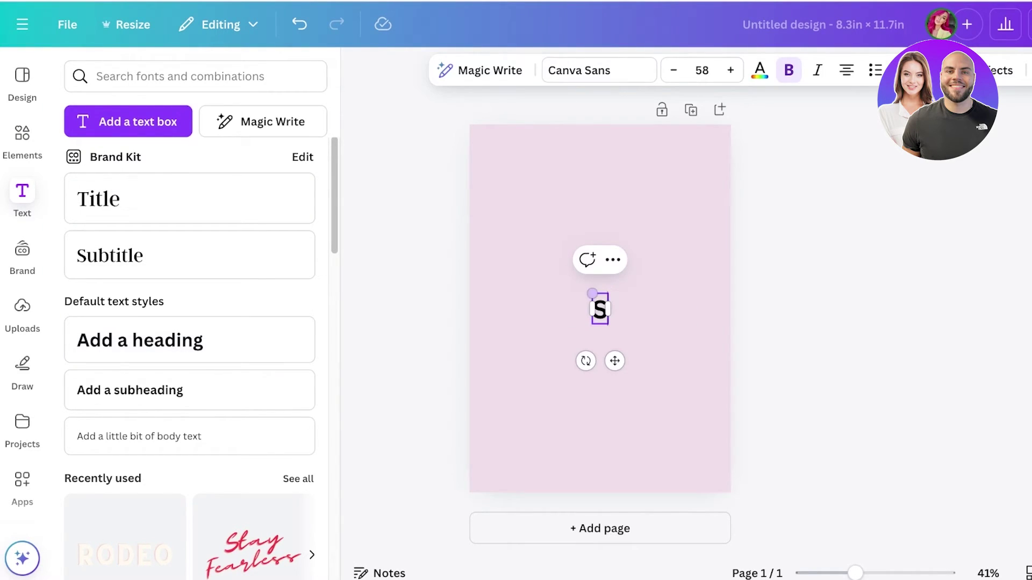
key("BackSpace")
type("KAWAI")
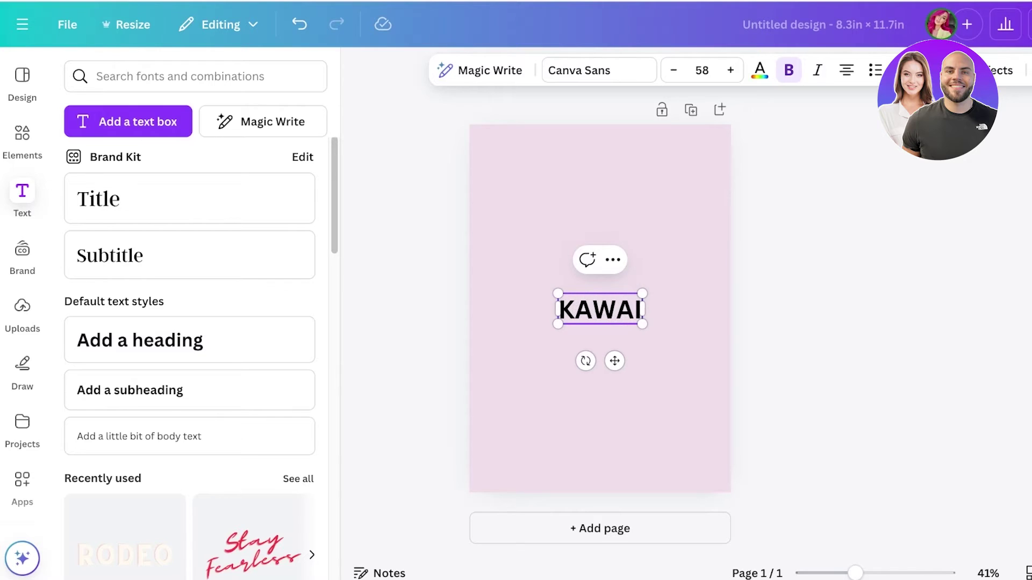
type(" STICKERS")
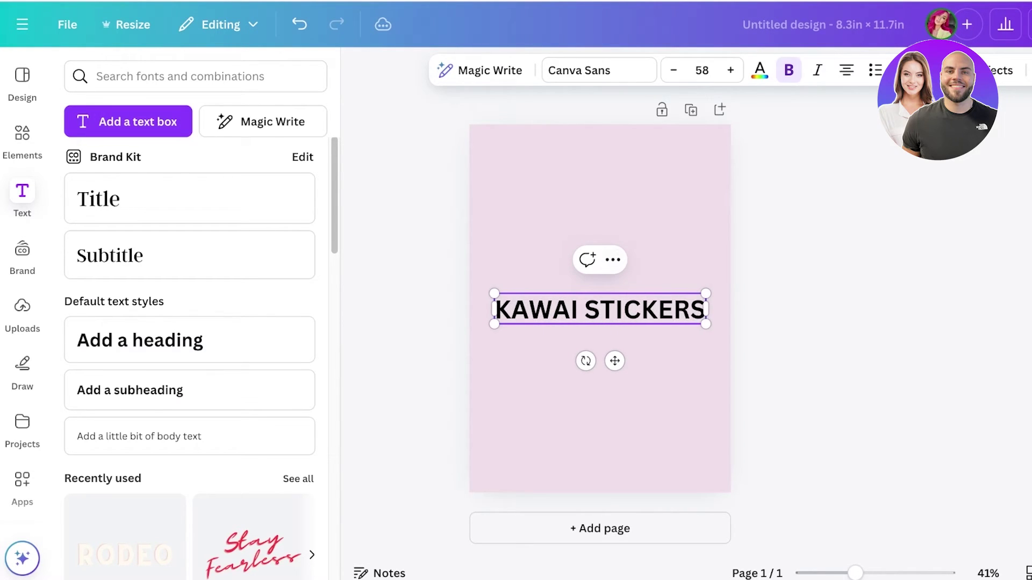
Scale the heading down to a font size of about 53.1 and keep it centred on the page
left_click(799, 323)
left_click(667, 311)
left_click_drag(706, 324, 688, 321)
mouse_move(634, 309)
left_mouse_down()
mouse_move(658, 262)
mouse_move(635, 166)
mouse_move(654, 173)
mouse_move(640, 310)
mouse_move(654, 312)
left_mouse_up()
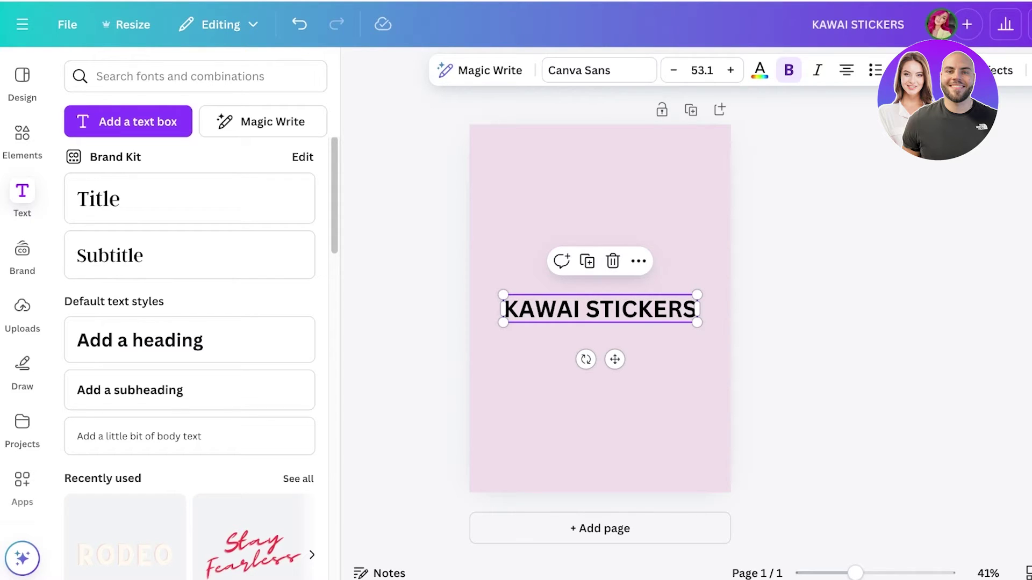
Search the fonts for "cute", try several on the heading and apply Canda Tawa Cute
left_click(598, 70)
scroll(195, 370, "down", 15)
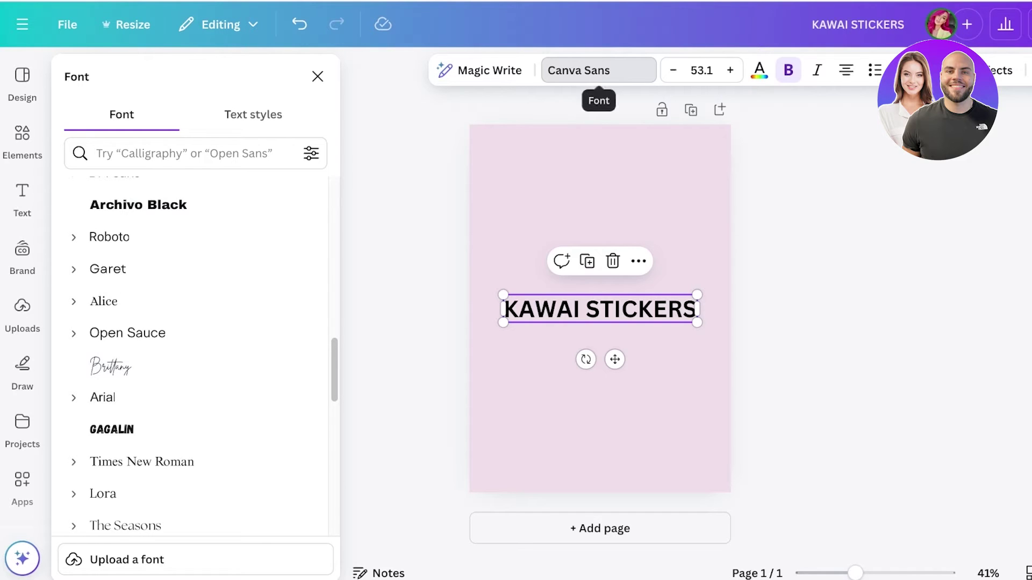
left_click(161, 301)
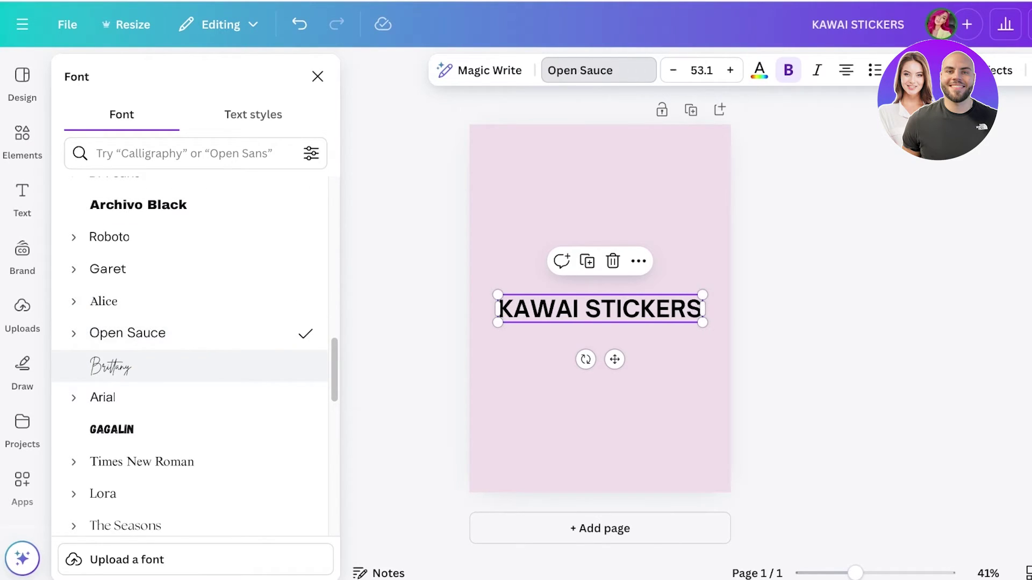
left_click(184, 153)
type("cute")
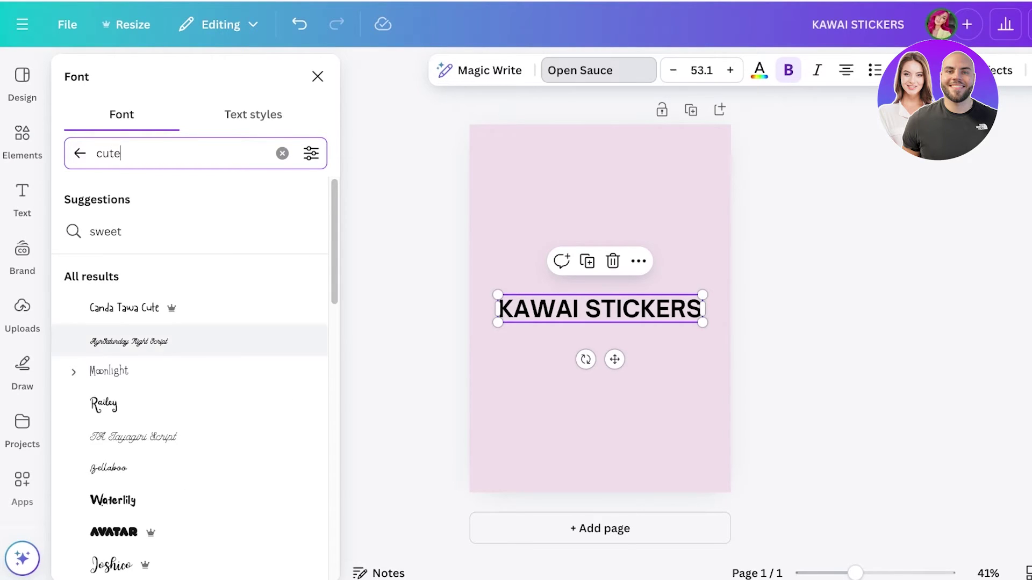
left_click(125, 308)
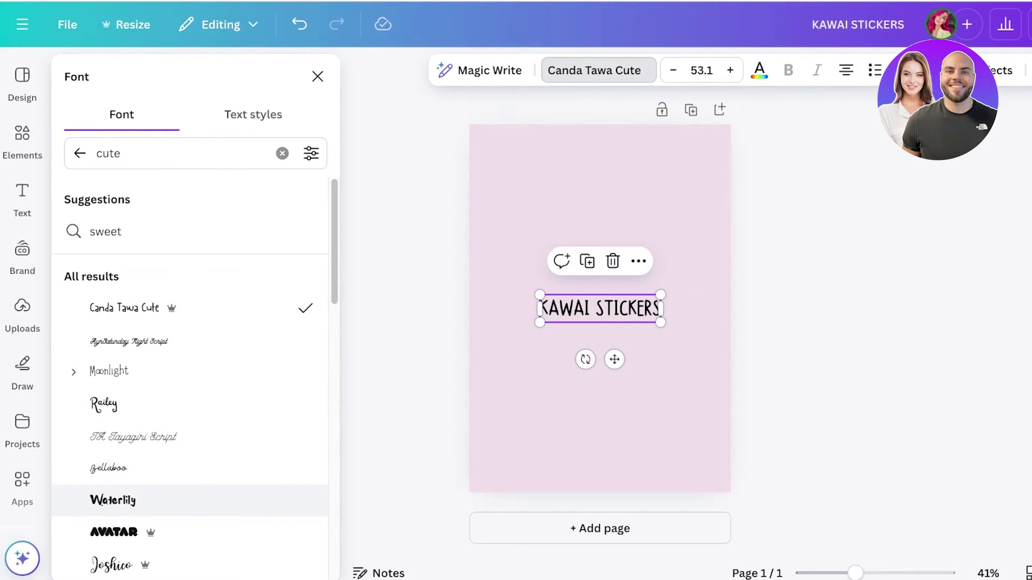
left_click(113, 501)
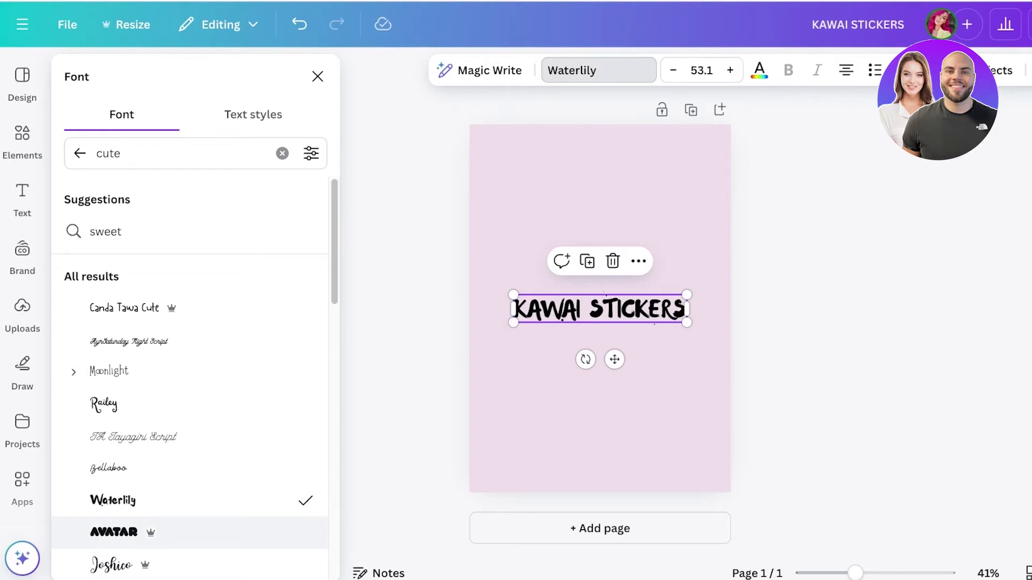
left_click(111, 565)
left_click(125, 307)
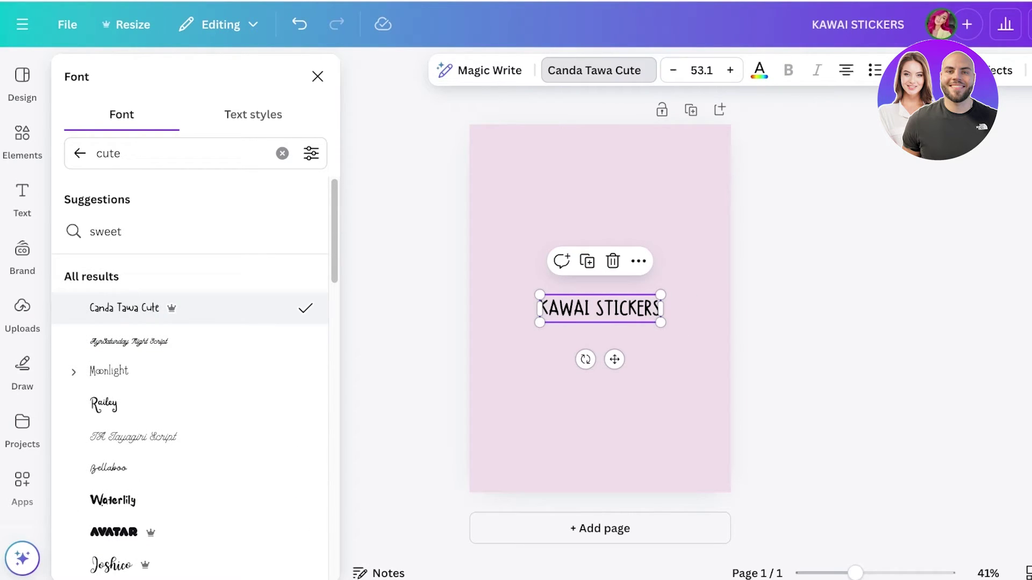
Enlarge the heading to about 6.1 × 1.4 in and centre it on the page
left_click_drag(660, 295, 730, 278)
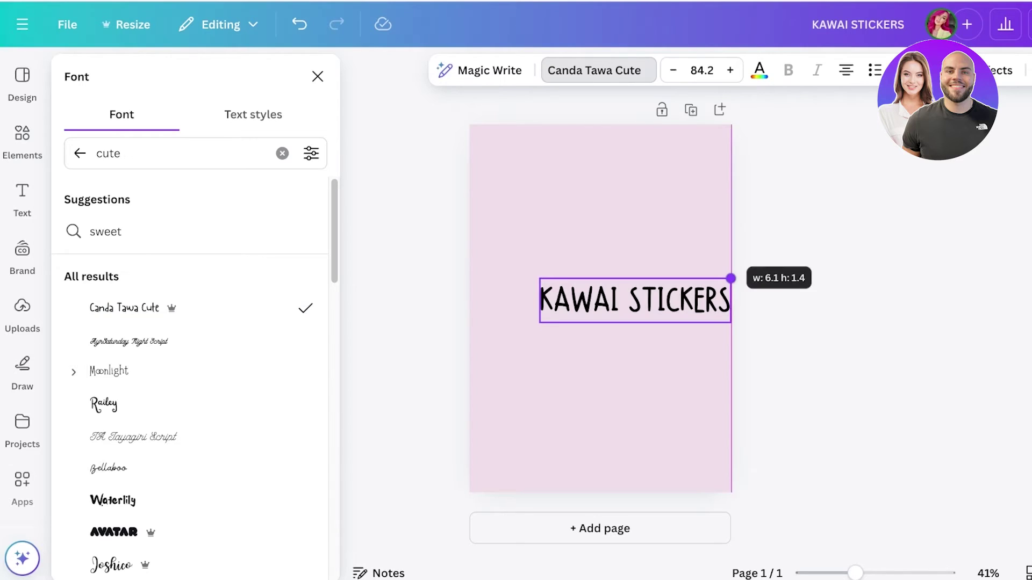
left_click_drag(634, 299, 600, 309)
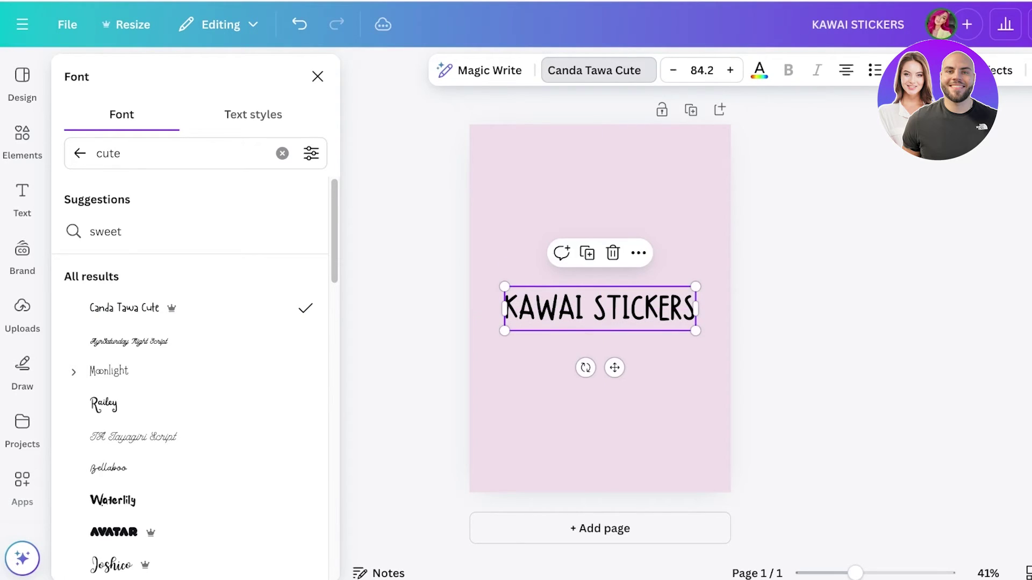
left_click(806, 333)
Add a second page and set its background to white
left_click(600, 528)
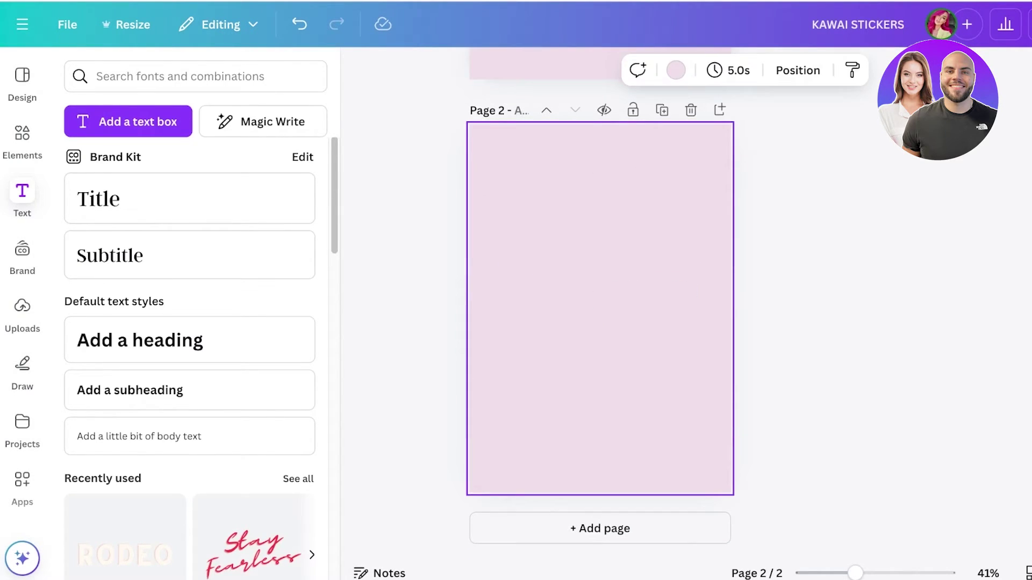
left_click(22, 141)
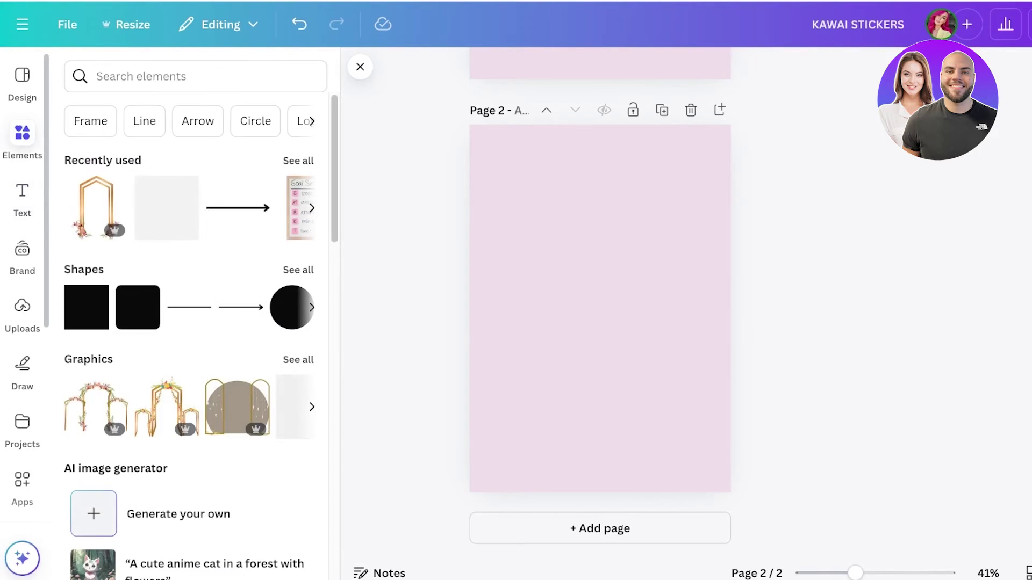
left_click(599, 308)
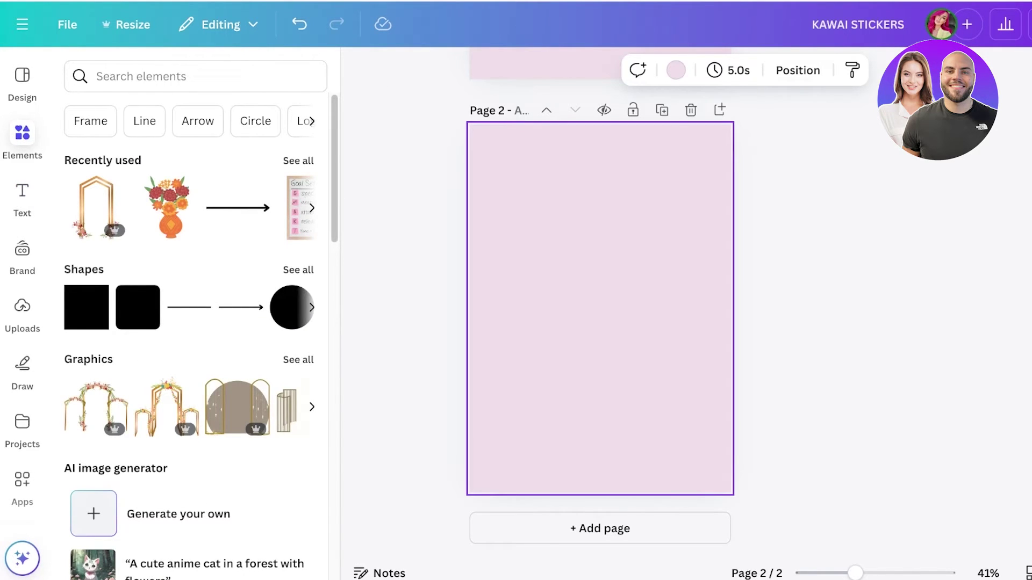
left_click(675, 70)
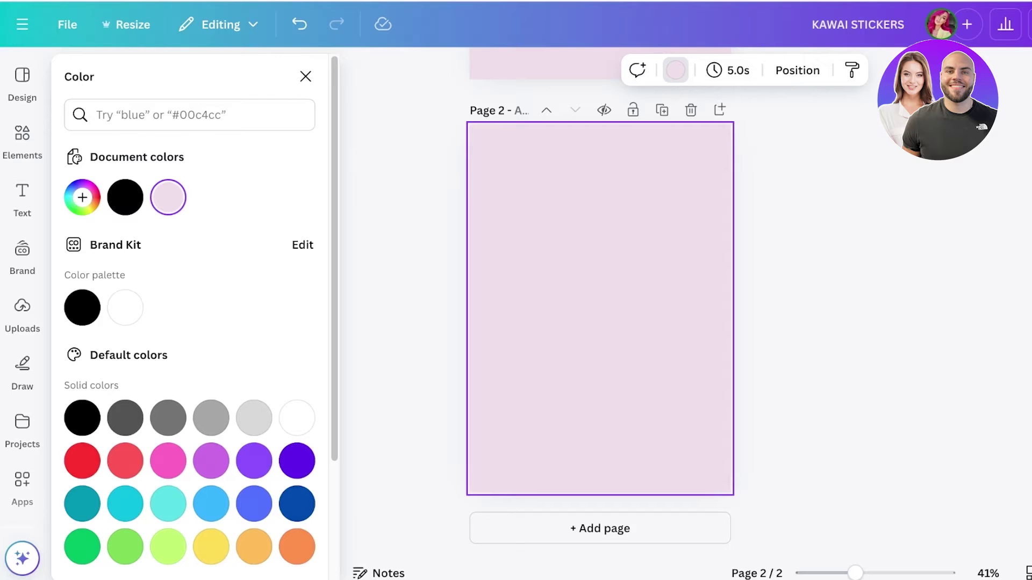
left_click(126, 307)
left_click(22, 199)
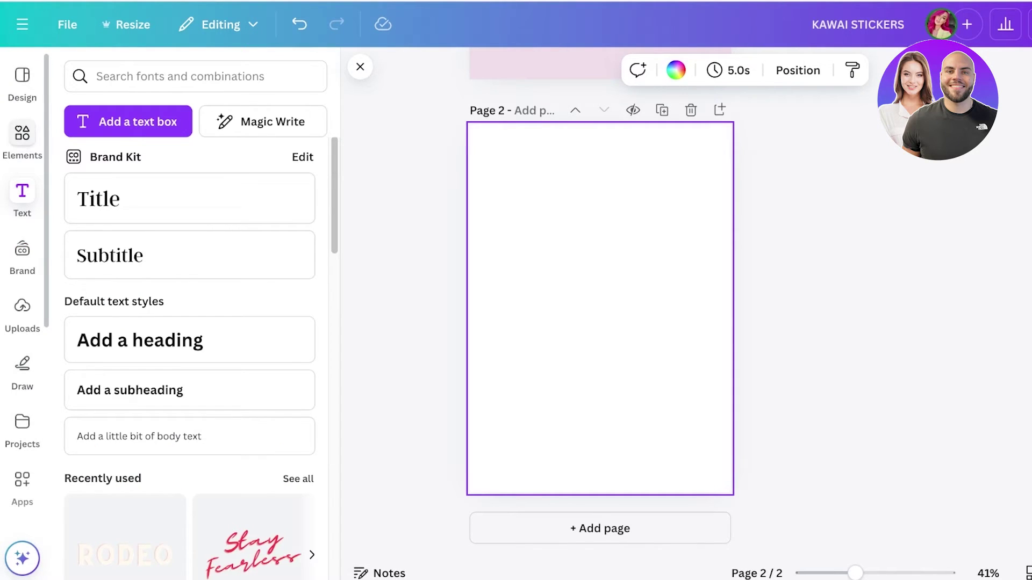
Search the elements for "cute" and show all the matching graphics
left_click(22, 137)
left_click(188, 76)
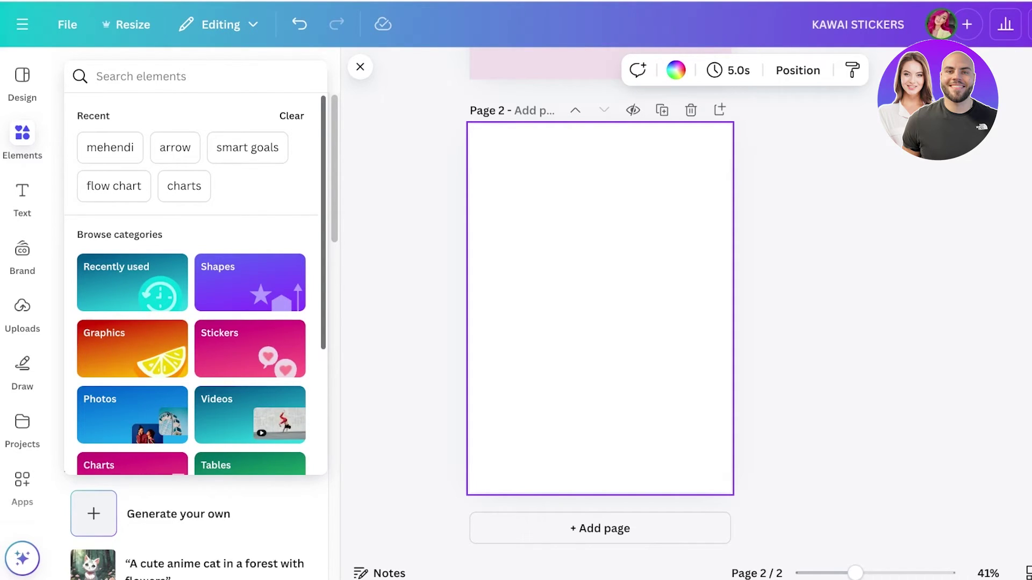
type("cute")
key("Return")
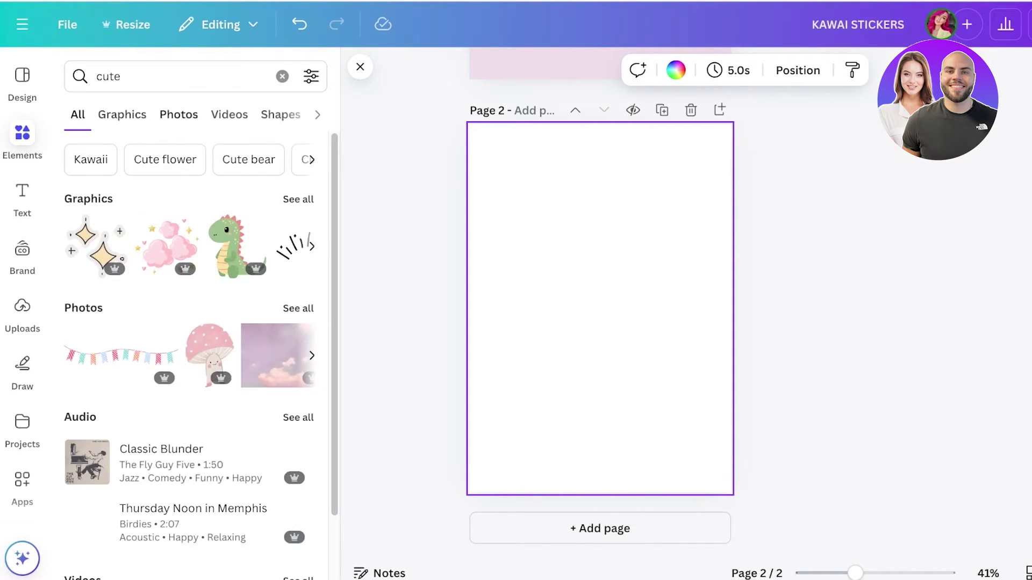
left_click(298, 199)
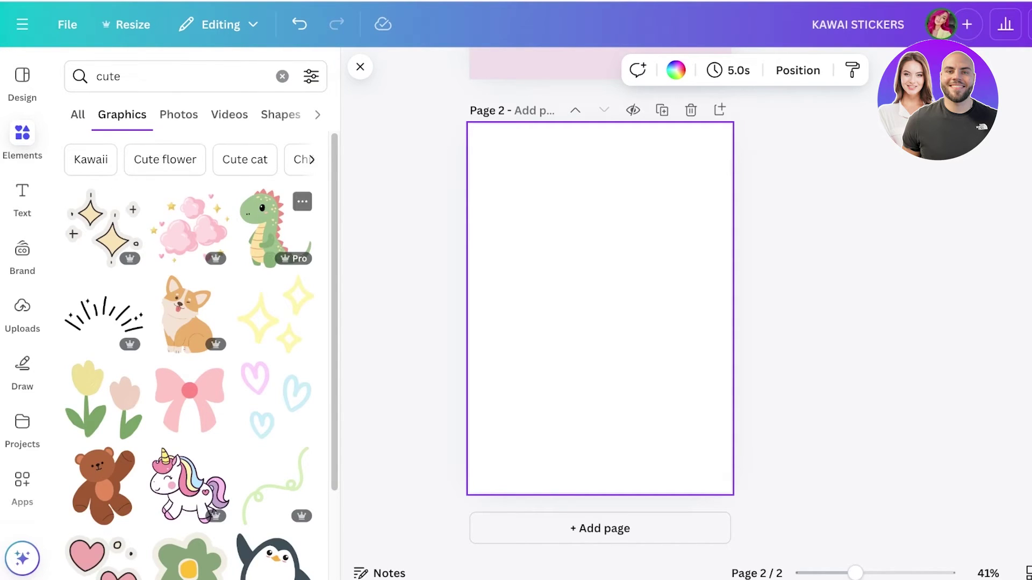
Find the green frog sitting on a lily pad among the cute graphics and add it to page 2
scroll(188, 376, "down", 6)
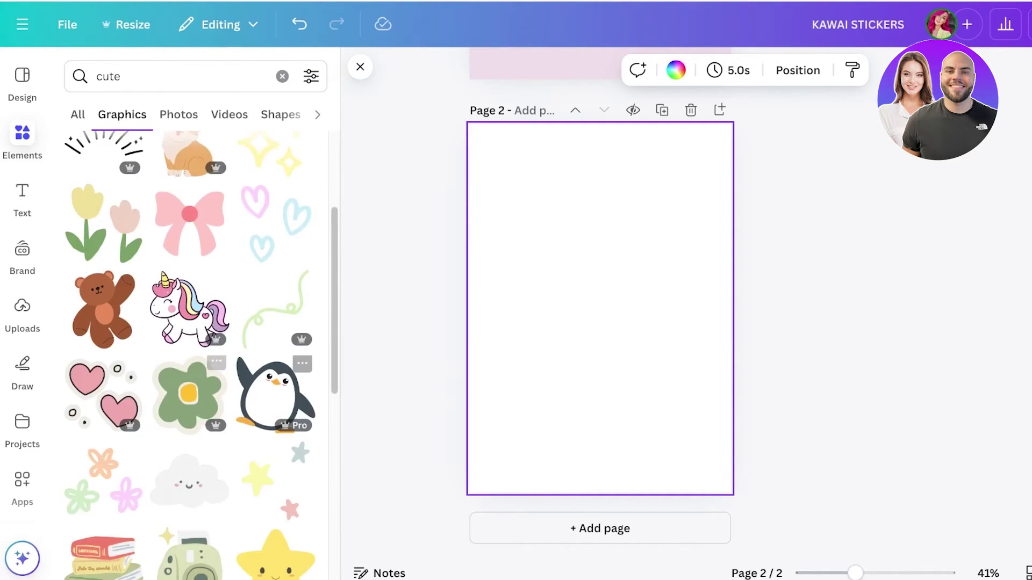
scroll(189, 376, "down", 8)
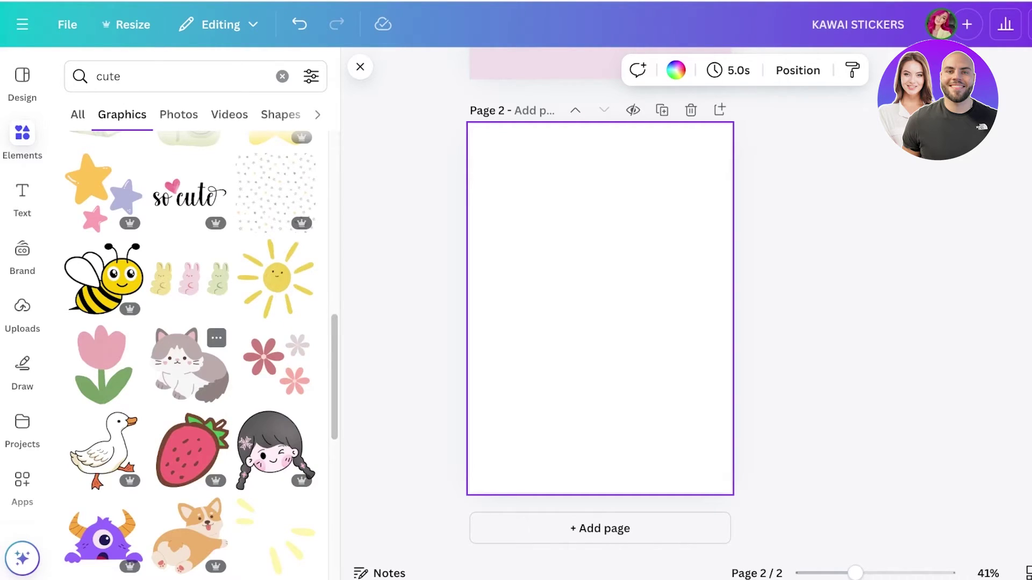
scroll(210, 320, "down", 5)
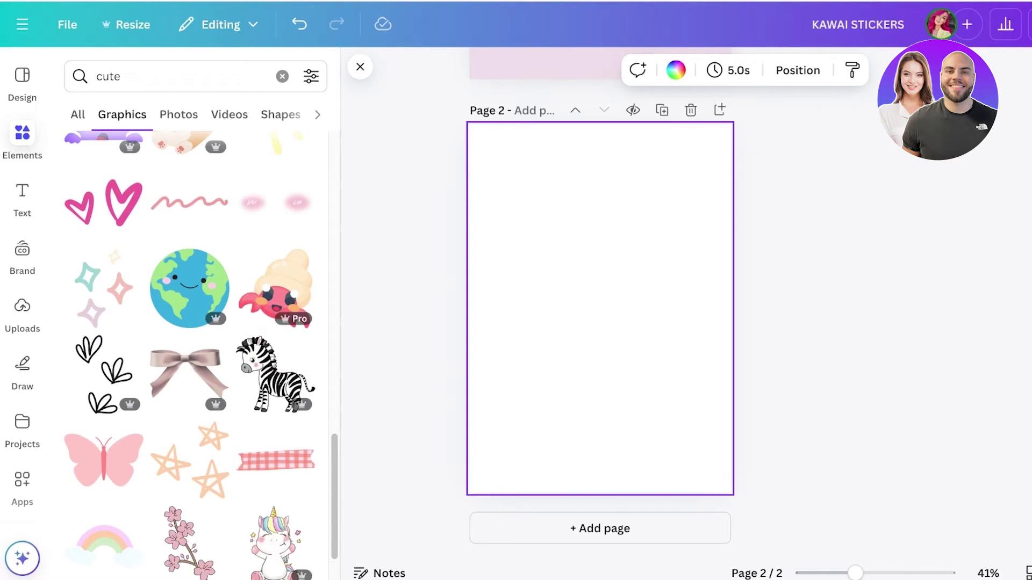
scroll(189, 322, "down", 8)
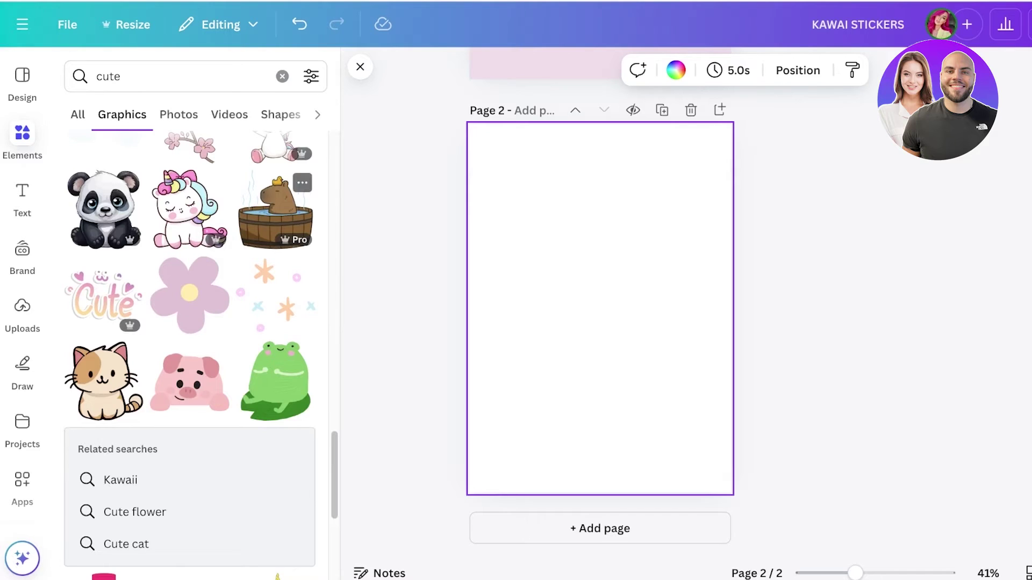
scroll(275, 215, "down", 1)
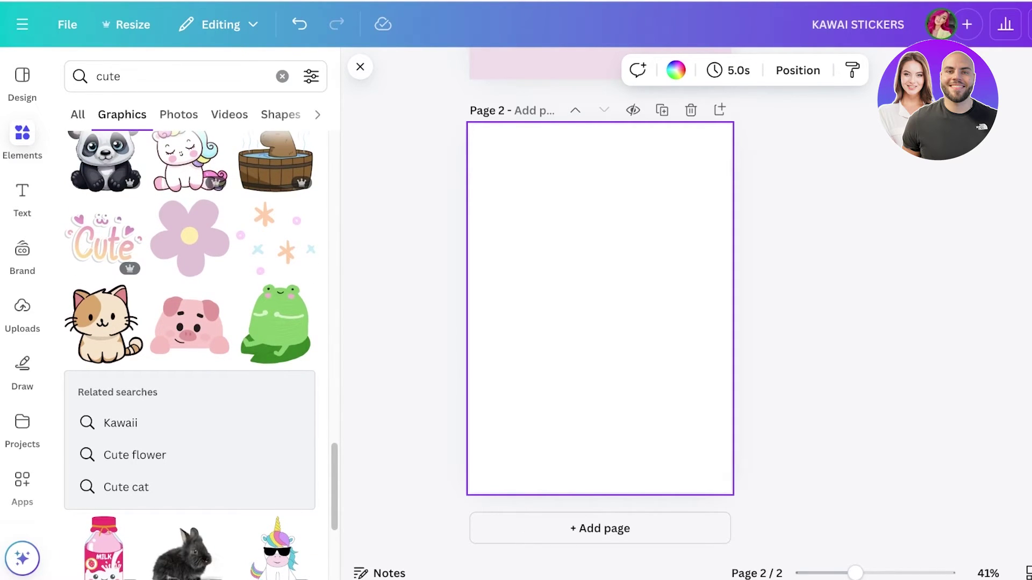
scroll(275, 312, "down", 2)
scroll(276, 312, "up", 1)
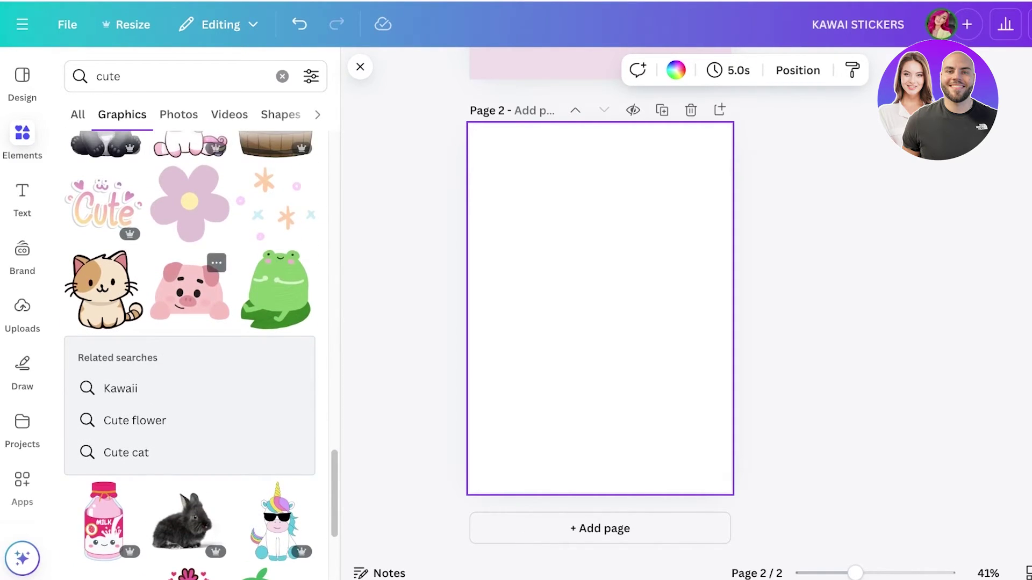
left_click(275, 291)
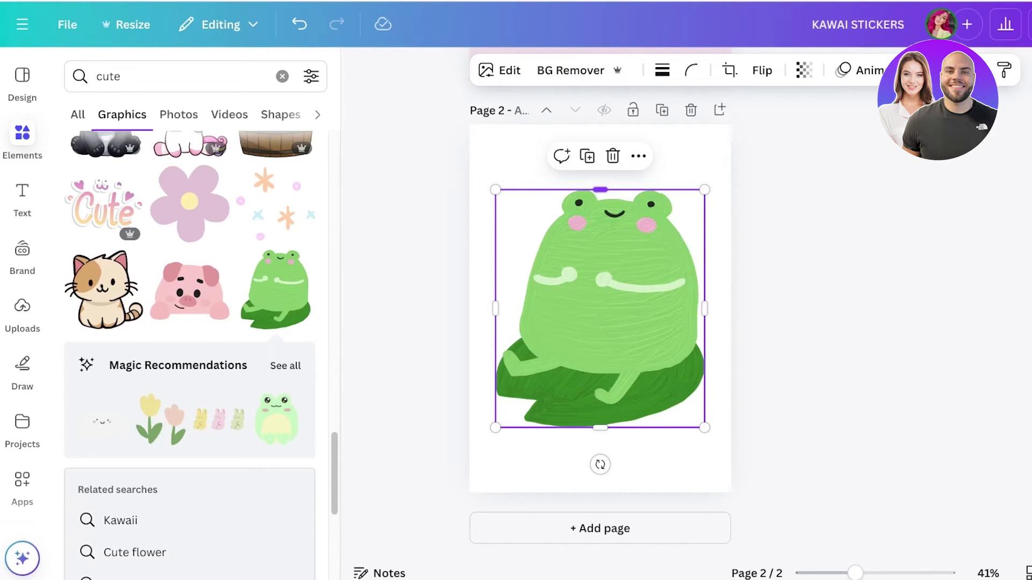
Shrink the frog to about a third of the page width and move it to the page's upper right area
left_click_drag(855, 573, 865, 573)
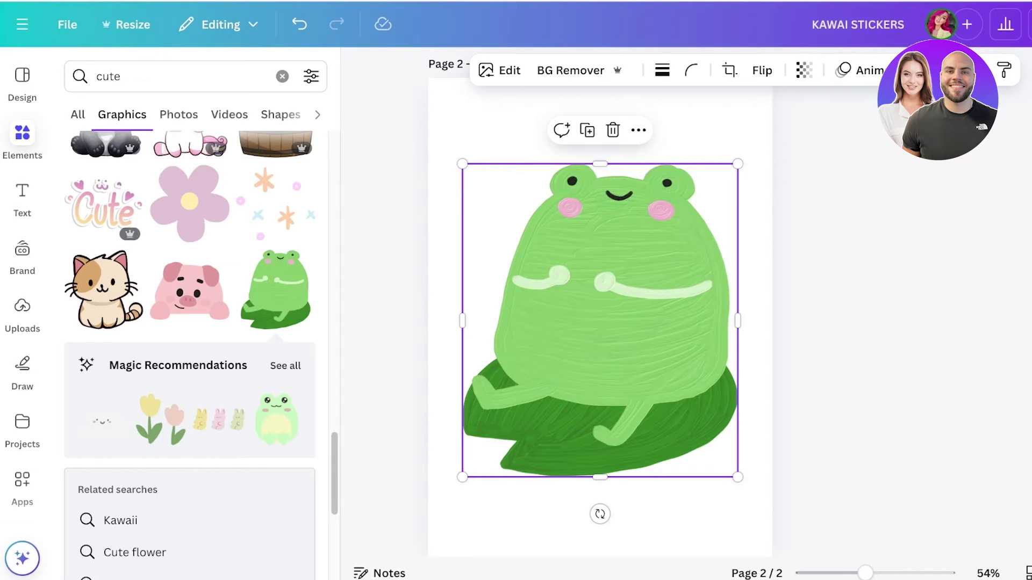
left_click_drag(462, 163, 629, 352)
scroll(629, 353, "up", 1)
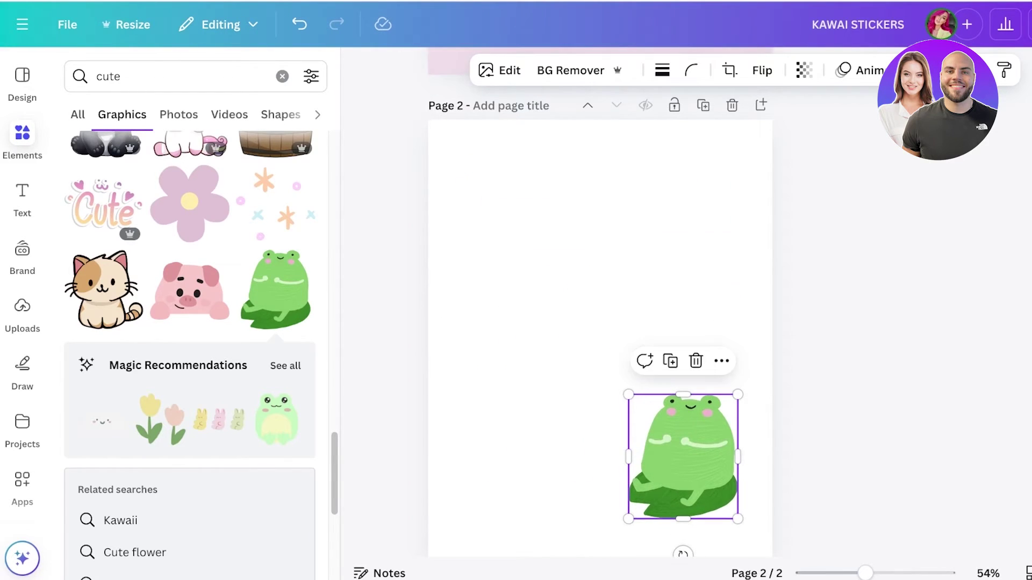
left_click_drag(683, 457, 673, 224)
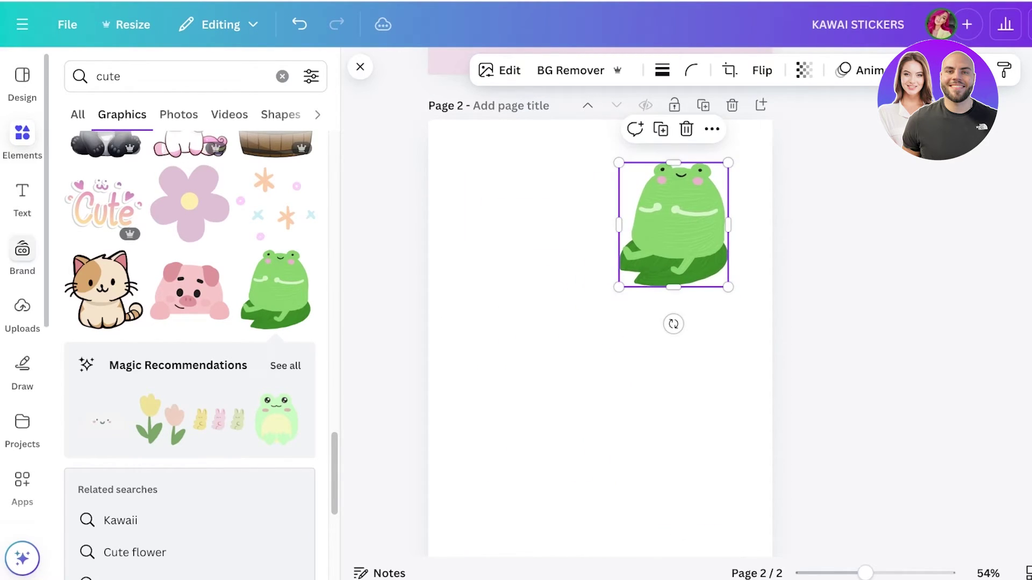
Add a subtitle text reading "BE WORRY BE HAPPY" just below the frog
left_click(22, 198)
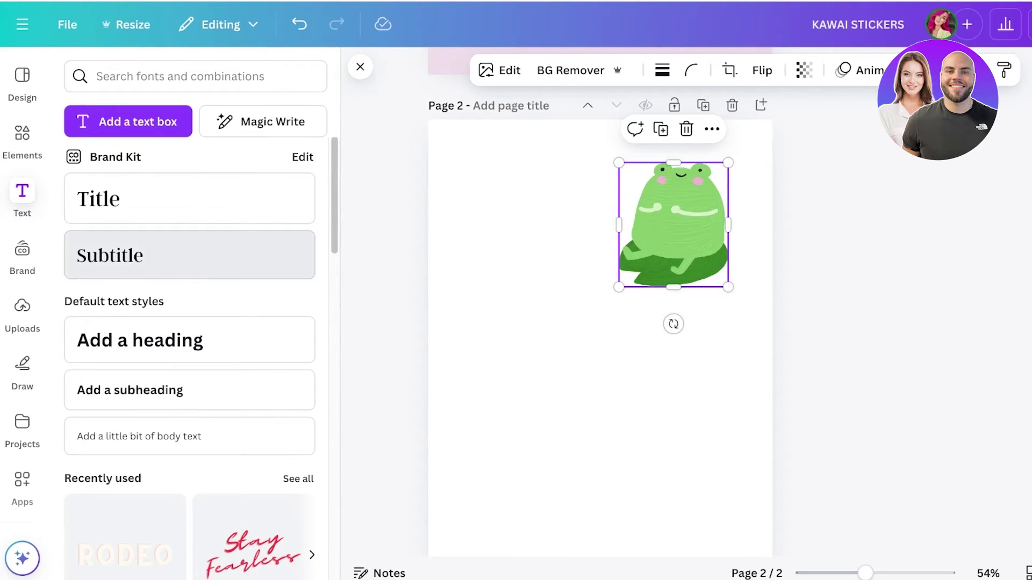
left_click(190, 255)
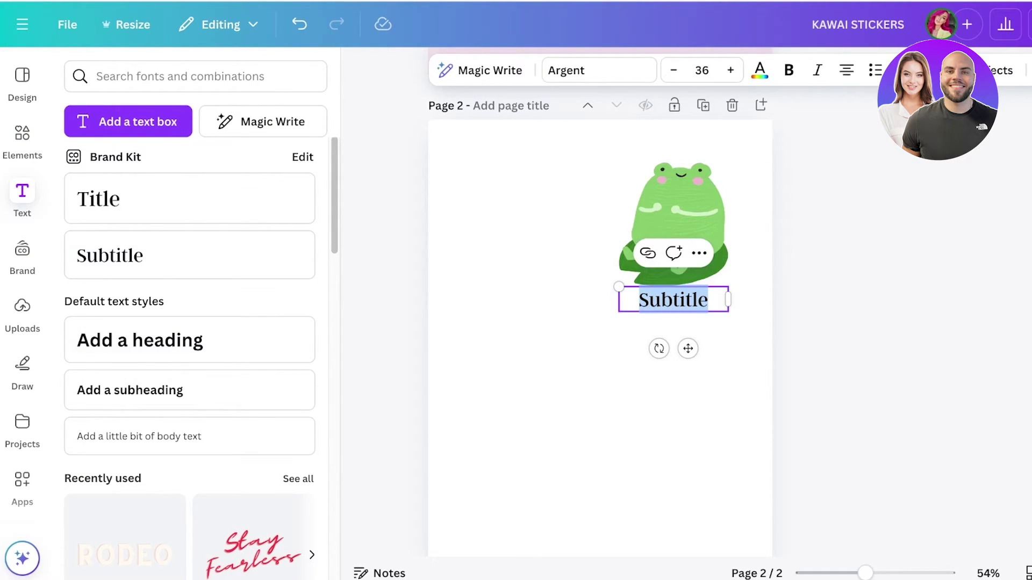
type("BE")
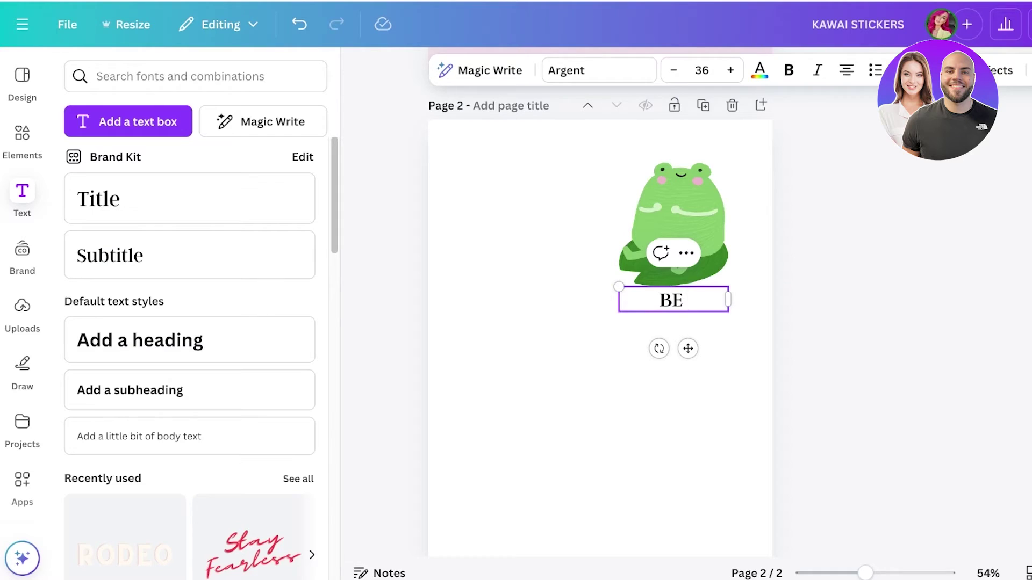
type(" WORRY")
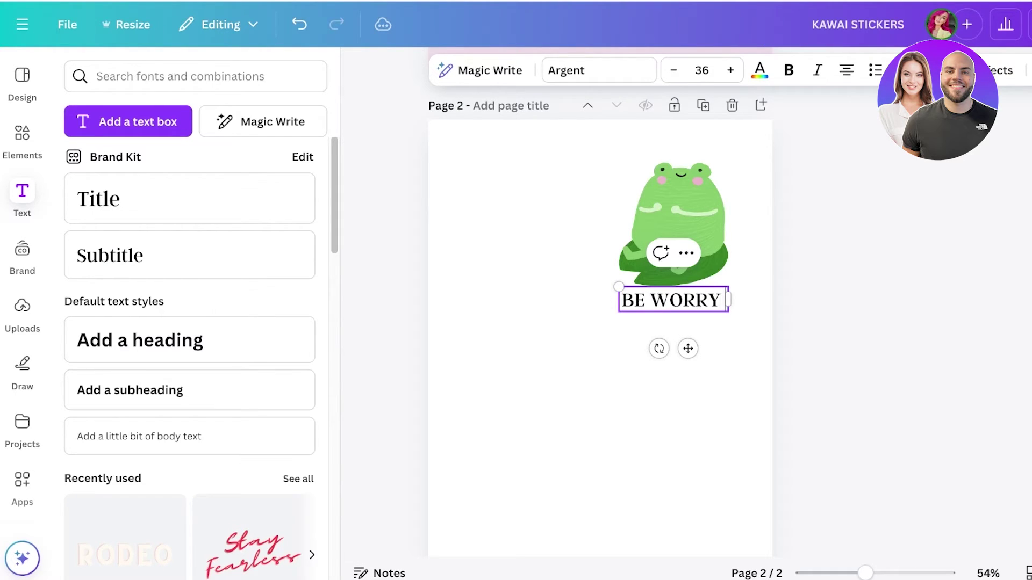
type(" BE HAPPY")
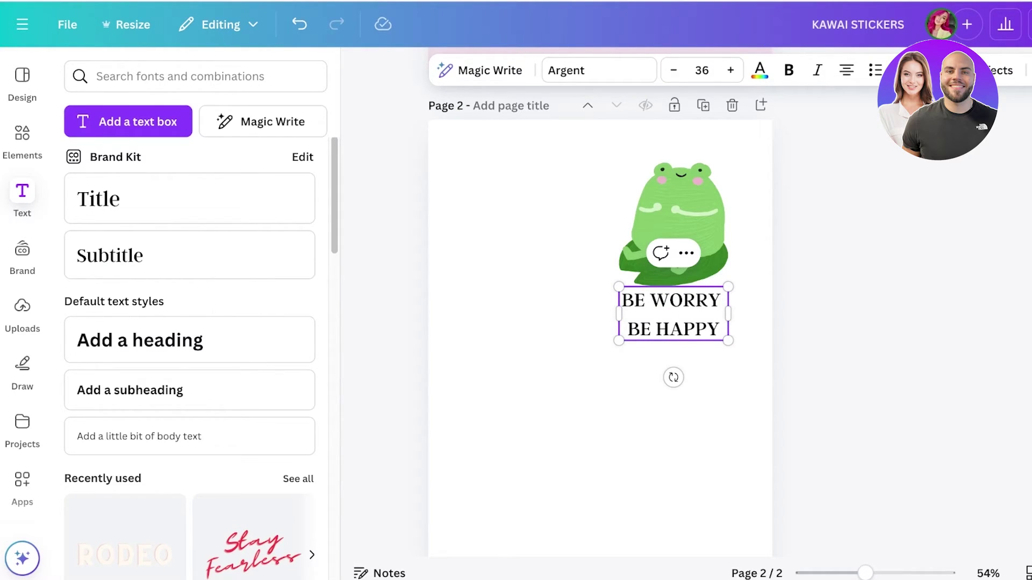
Shorten the subtitle to "BE WORRY" and place it directly above the frog's head
left_click_drag(673, 314, 674, 252)
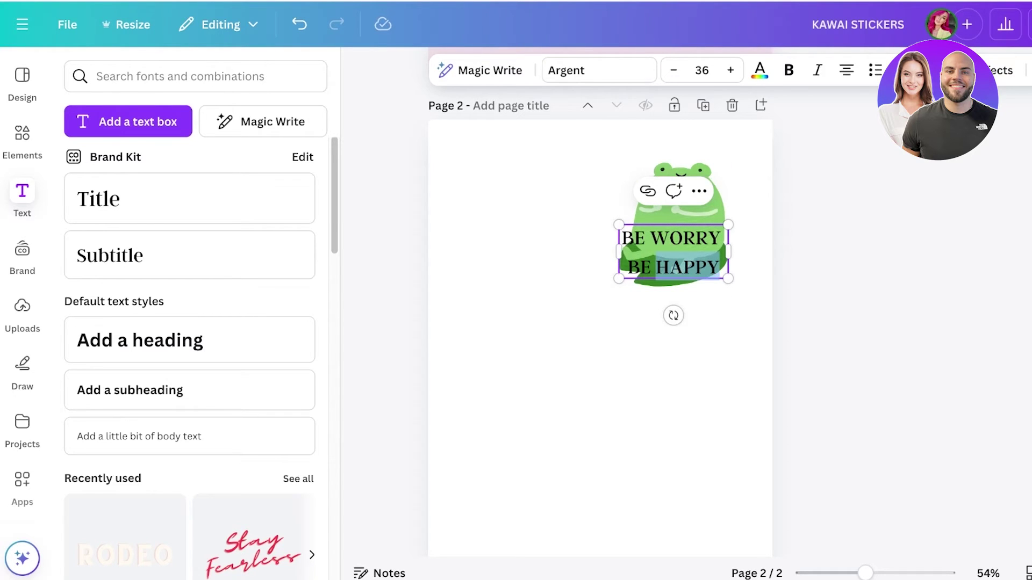
triple_click(676, 269)
key("BackSpace")
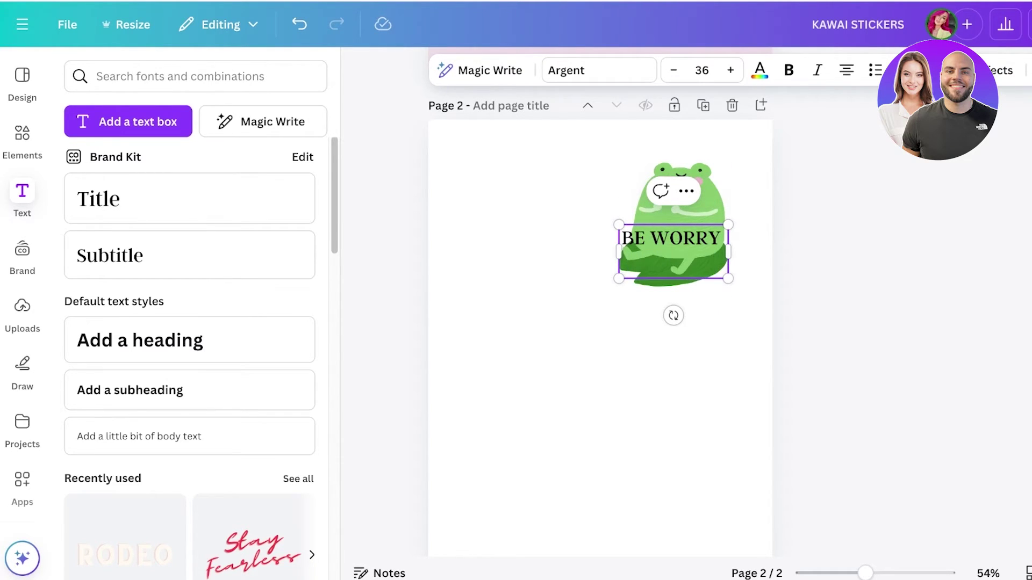
key("BackSpace")
left_click(779, 237)
left_click_drag(673, 238, 685, 155)
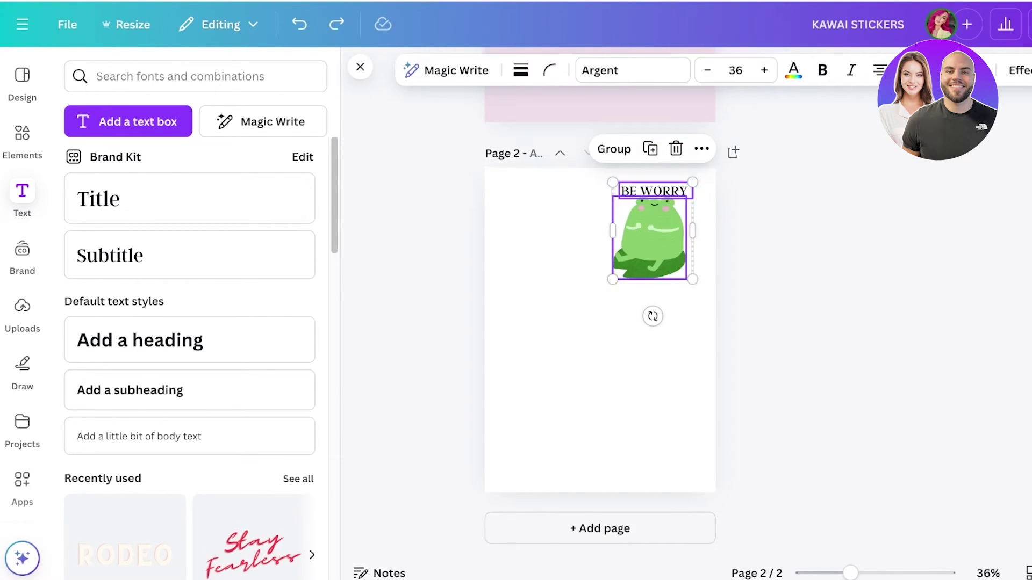
Move the frog and its text together to the middle of the page and raise the text slightly above the frog
left_click_drag(650, 316, 636, 167)
left_click_drag(649, 231, 598, 338)
left_click(672, 328)
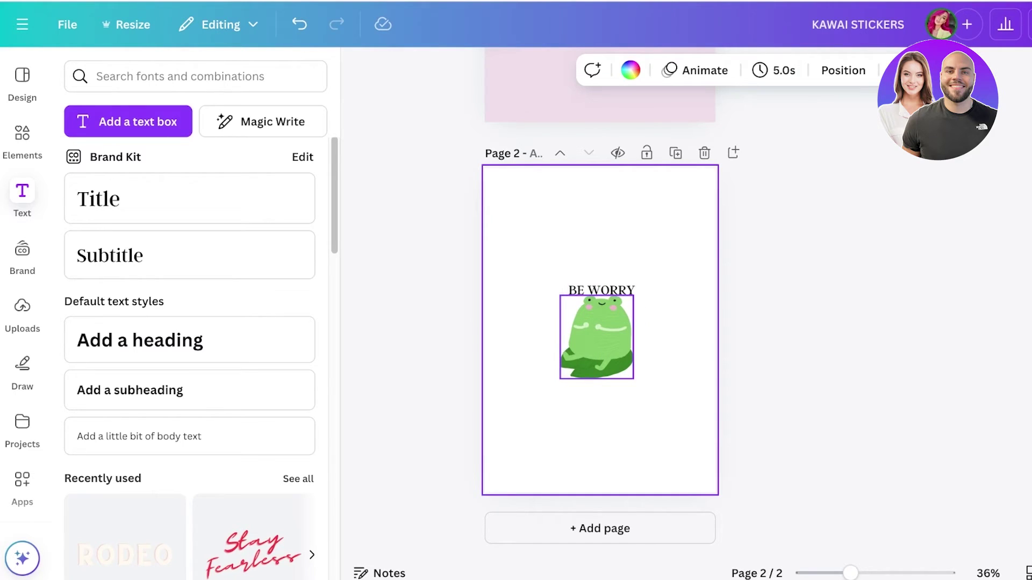
left_click(602, 290)
left_click_drag(603, 290, 600, 281)
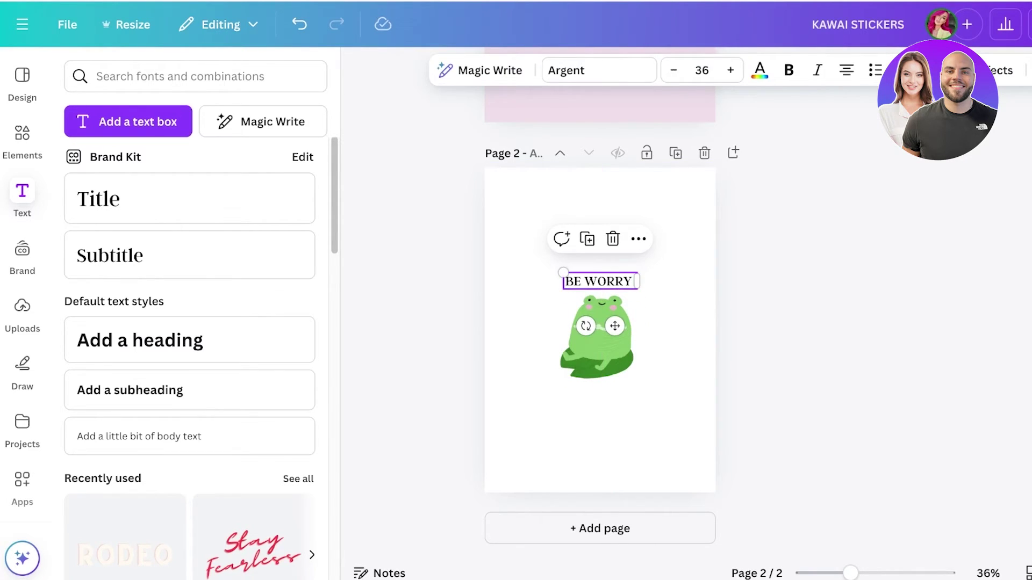
Apply the Curve shape effect to the "BE WORRY" text with a curve of 60 and nudge the text up above the frog
left_click(1000, 70)
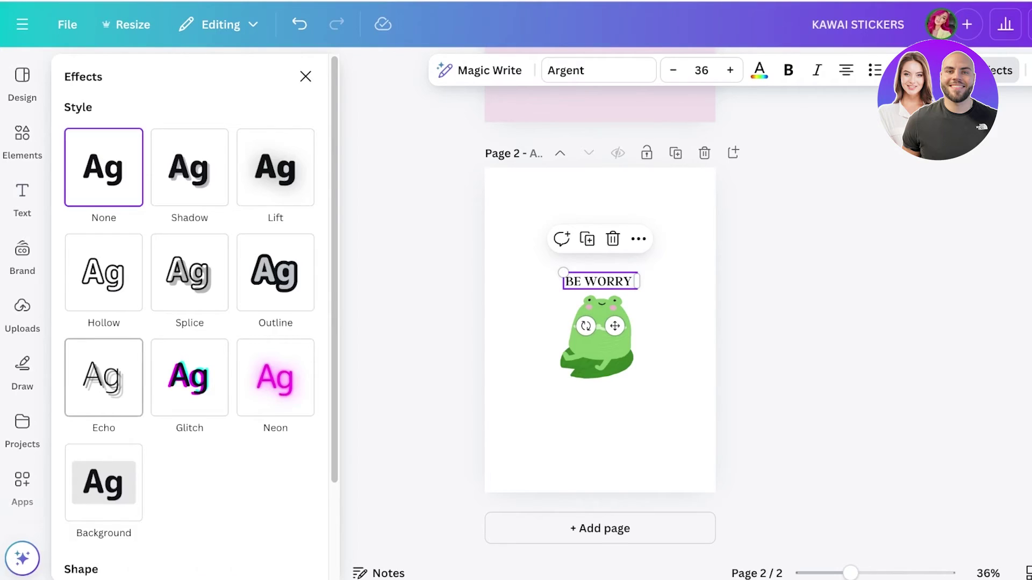
scroll(189, 322, "down", 3)
left_click(189, 509)
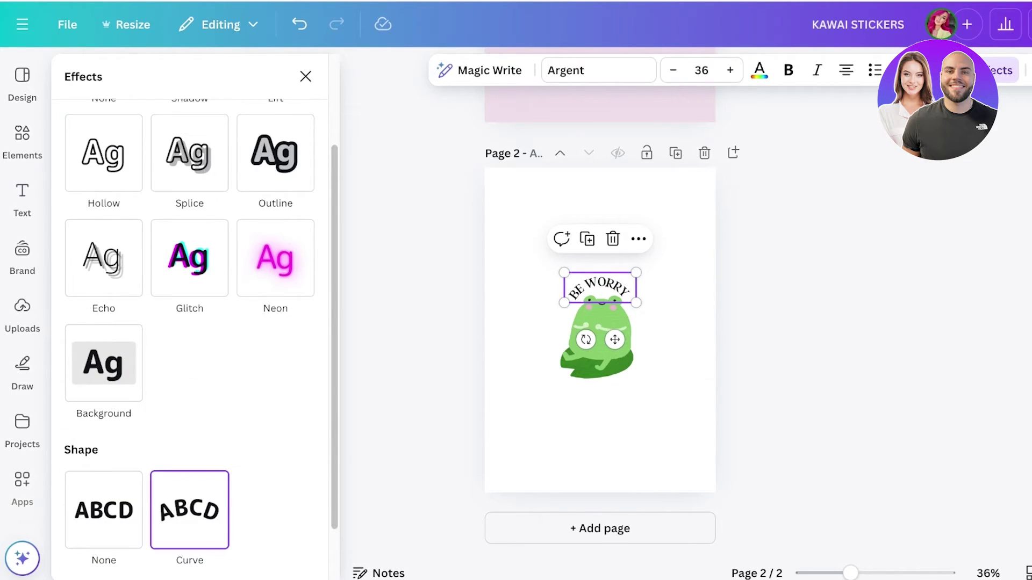
scroll(189, 323, "down", 2)
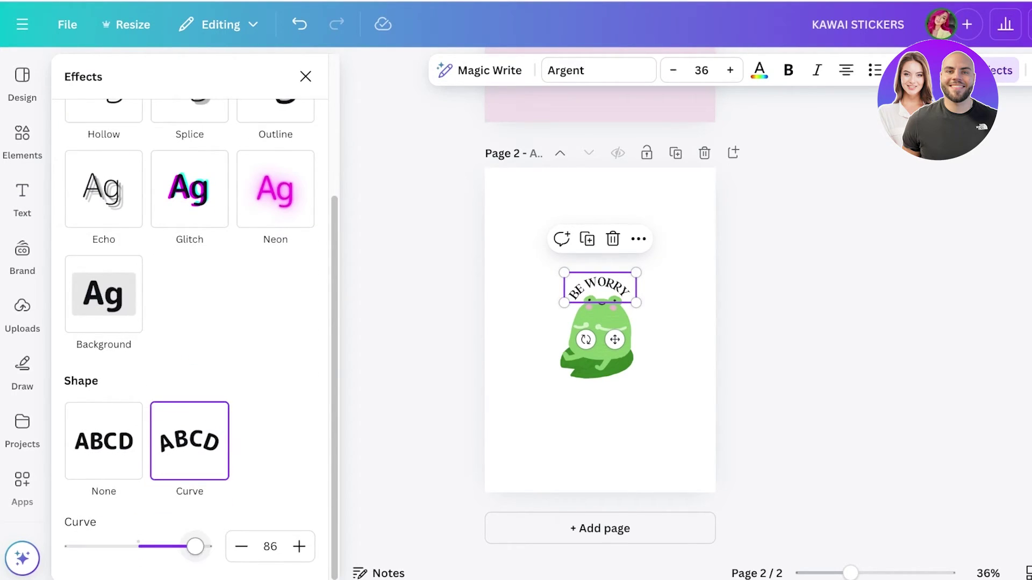
left_click_drag(195, 546, 178, 546)
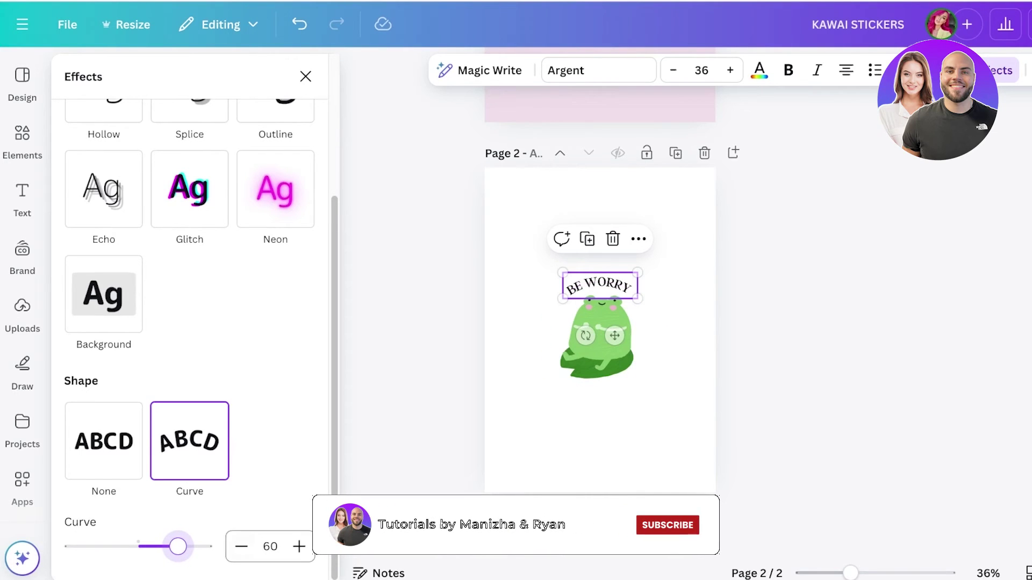
left_click(529, 317)
left_click_drag(600, 285, 600, 282)
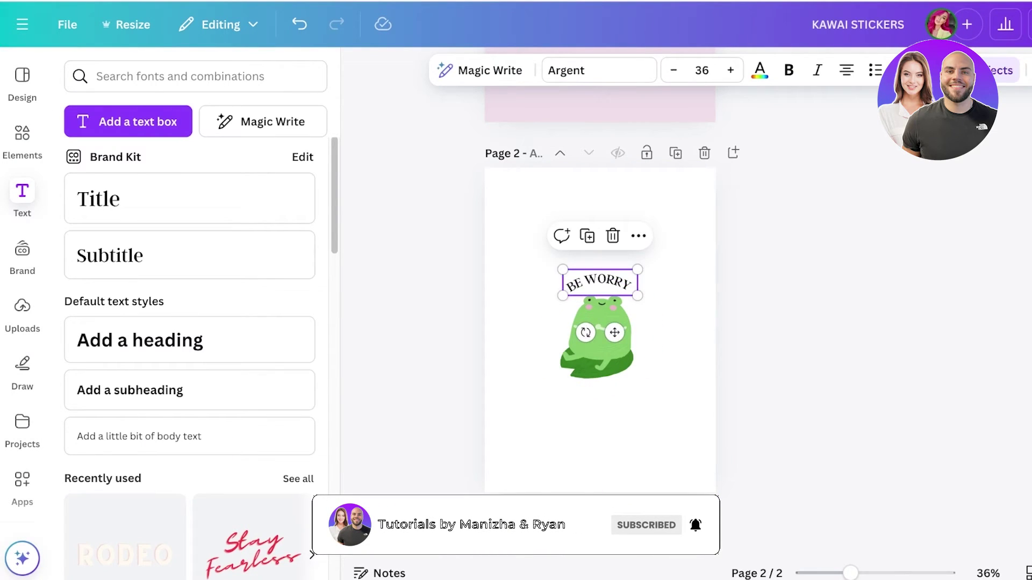
Add a second curved text reading "BE HAPPY" and place it centred over the frog's lily pad
double_click(600, 282)
type("BE ")
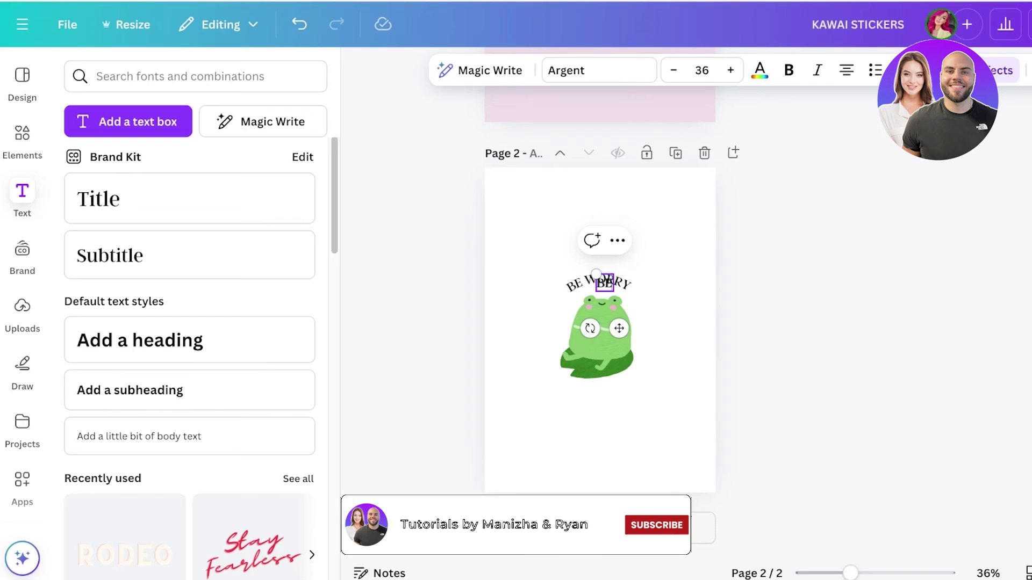
type("BE HAPPY")
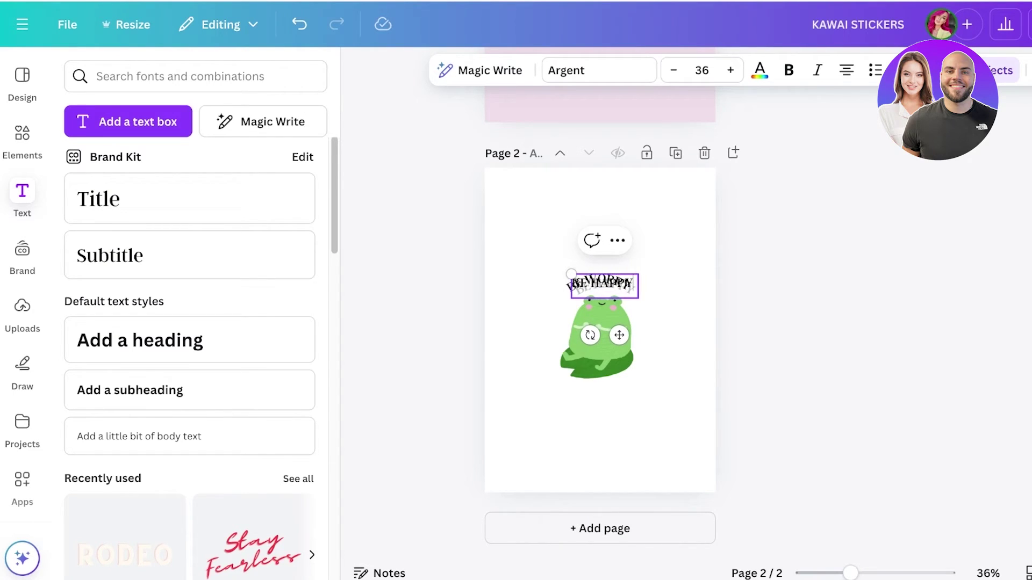
type("Y")
scroll(268, 376, "down", 14)
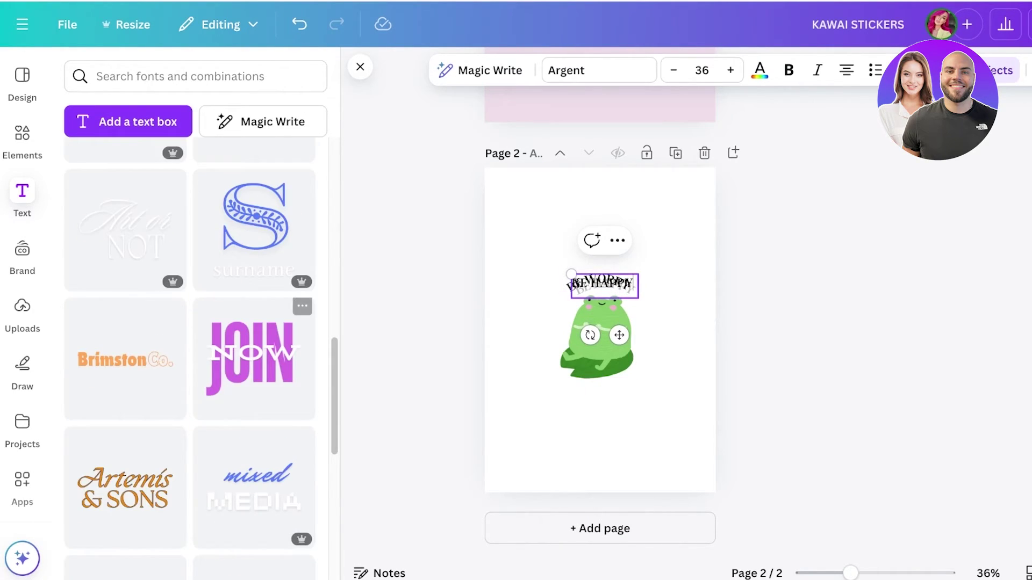
left_click_drag(619, 335, 609, 428)
left_click_drag(593, 379, 593, 379)
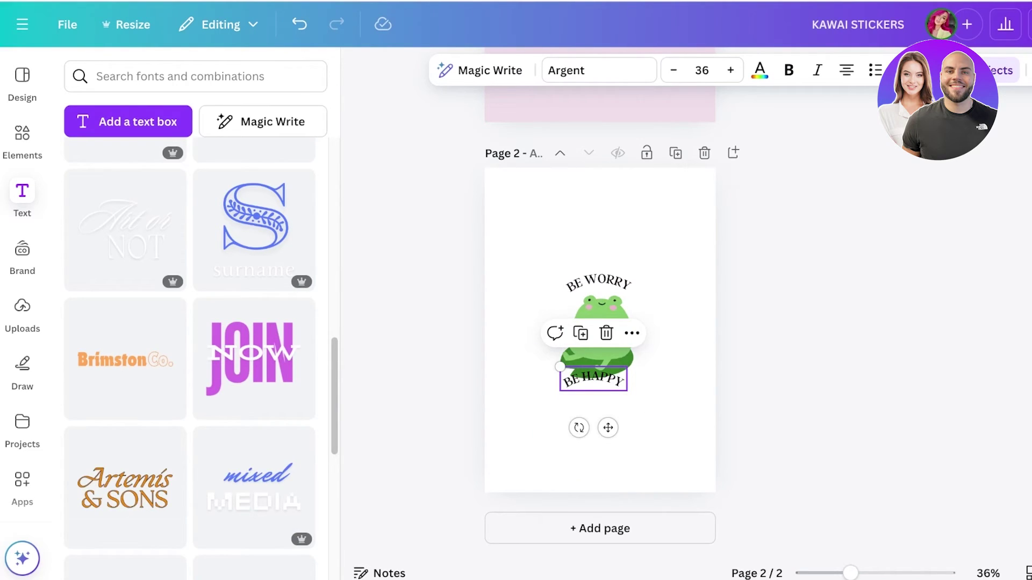
left_click_drag(608, 428, 611, 428)
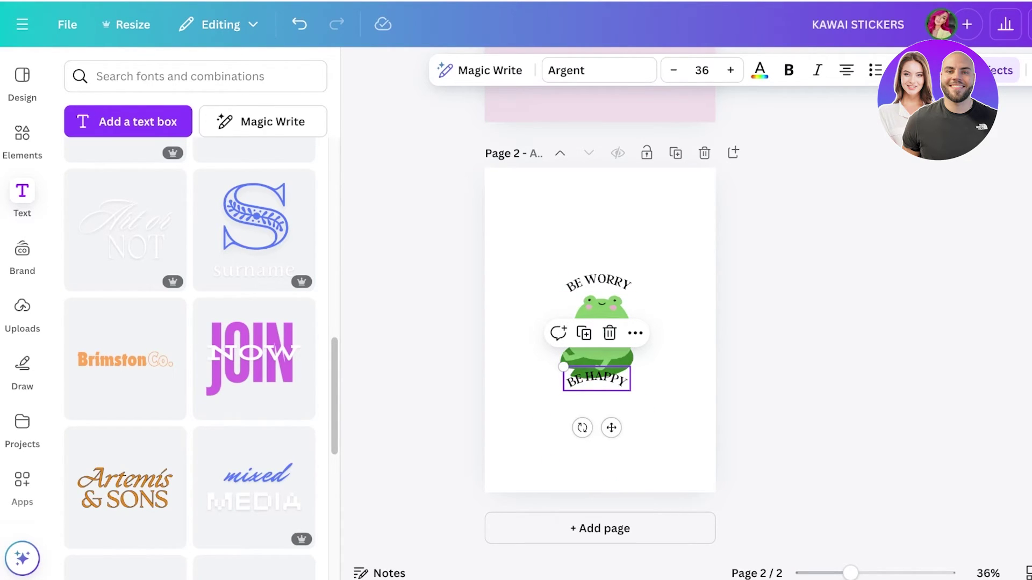
Reverse the curve of the "BE HAPPY" text by setting its curve value to -59
left_click(995, 71)
scroll(22, 489, "down", 4)
scroll(104, 457, "down", 3)
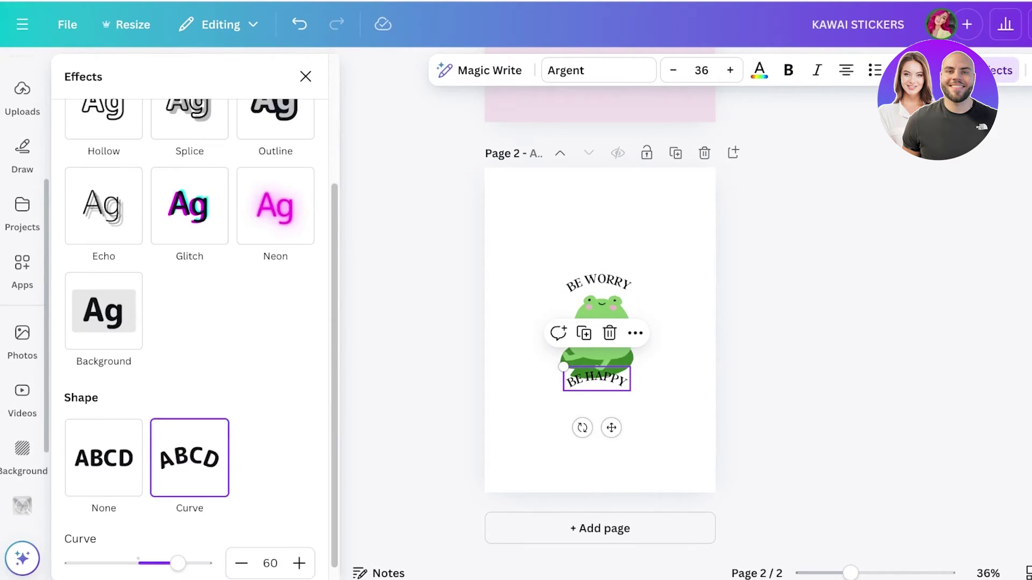
left_click_drag(177, 563, 99, 563)
left_click(241, 563)
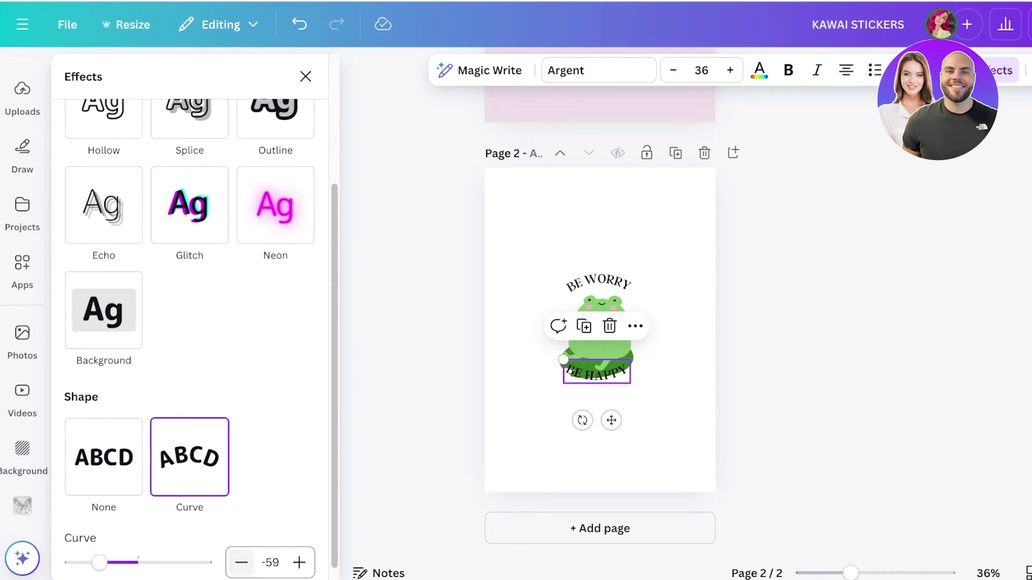
Move the curved "BE HAPPY" text to sit centred just below the frog's lily pad on page 2
left_click_drag(611, 421, 614, 441)
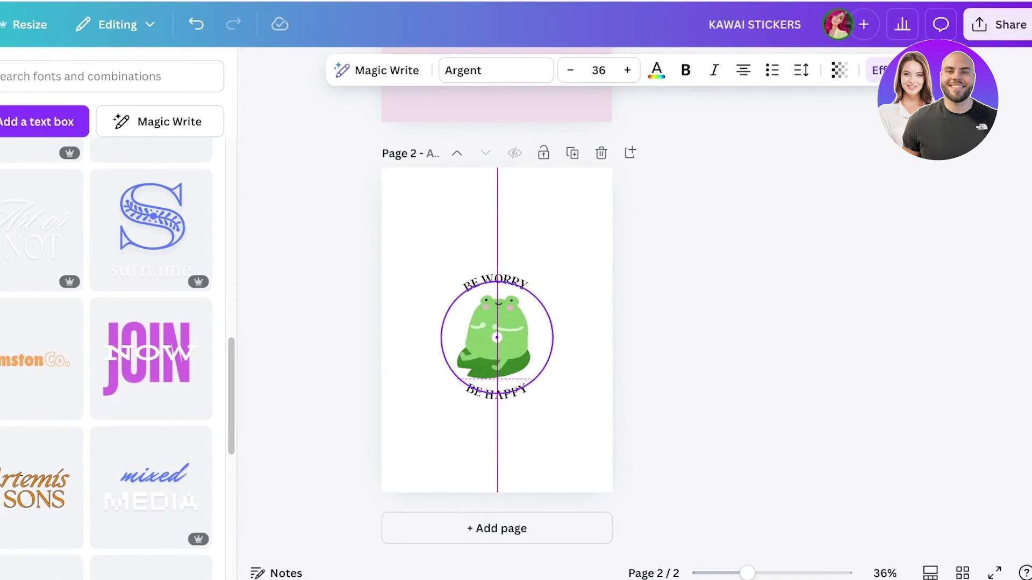
left_click(564, 436)
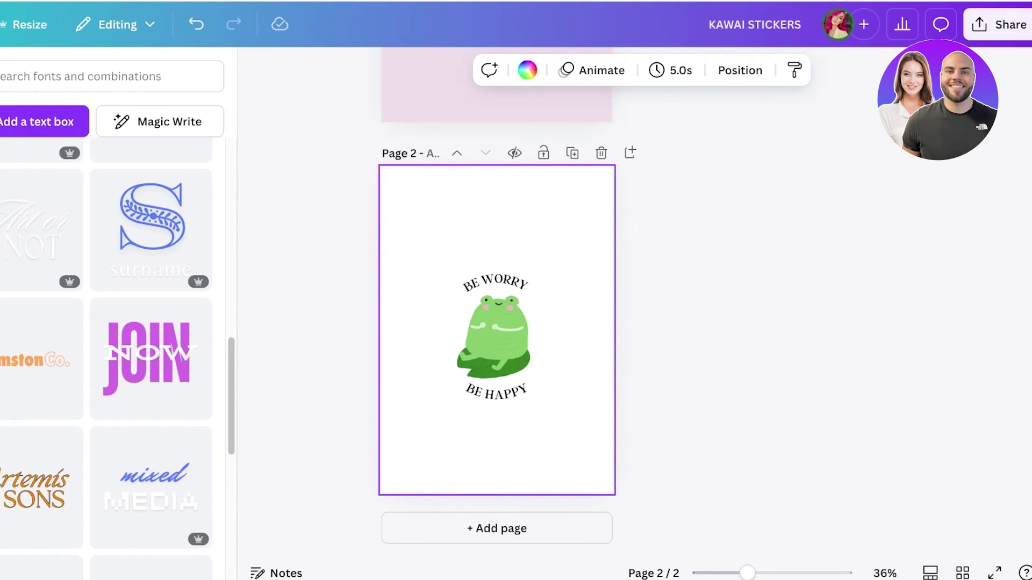
left_click(1001, 24)
left_click(789, 449)
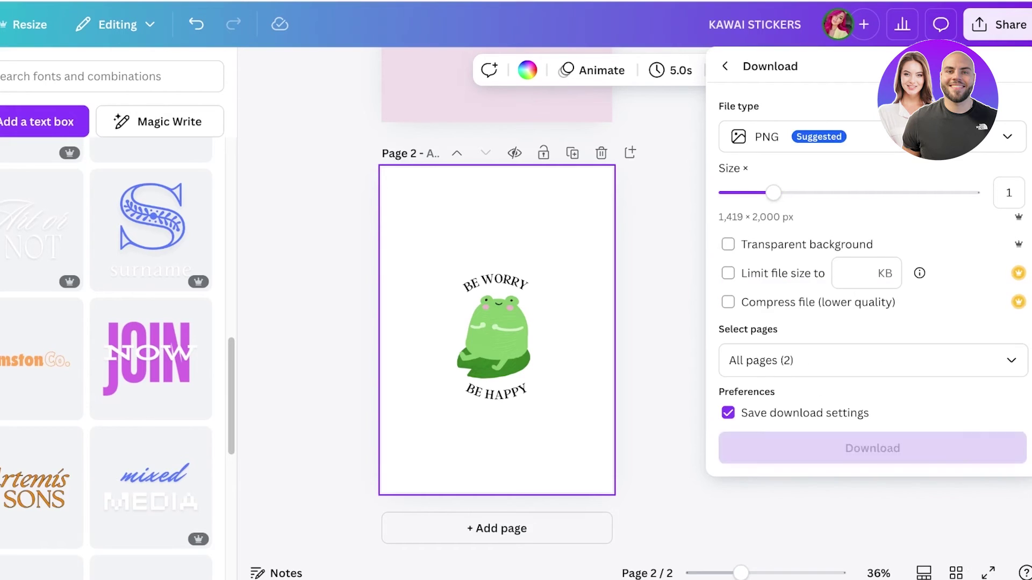
Group the frog graphic with its "BE WORRY" and "BE HAPPY" texts
left_click_drag(494, 234, 513, 452)
left_click(458, 236)
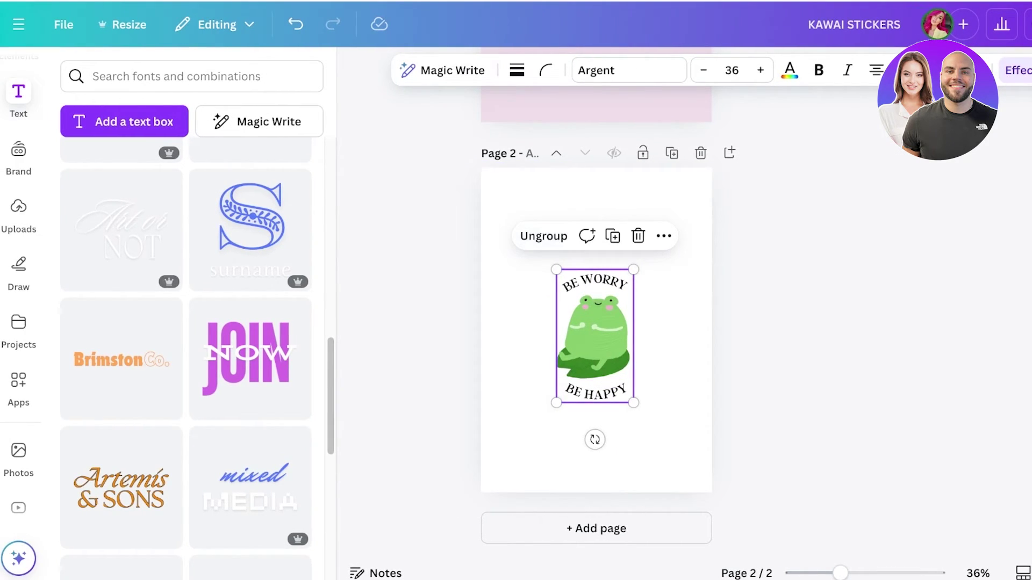
left_click(522, 317)
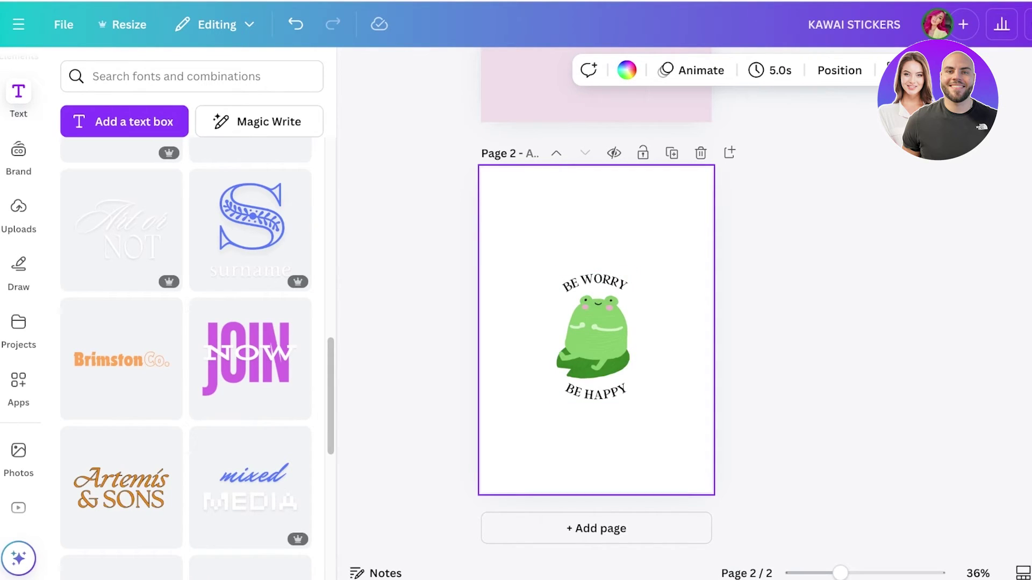
left_click_drag(645, 215, 554, 504)
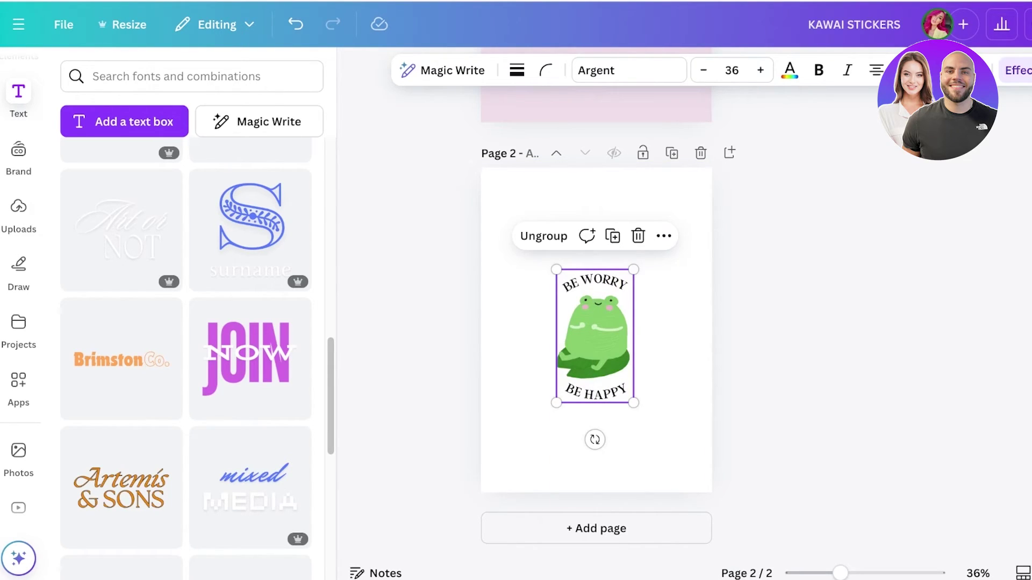
left_click(525, 366)
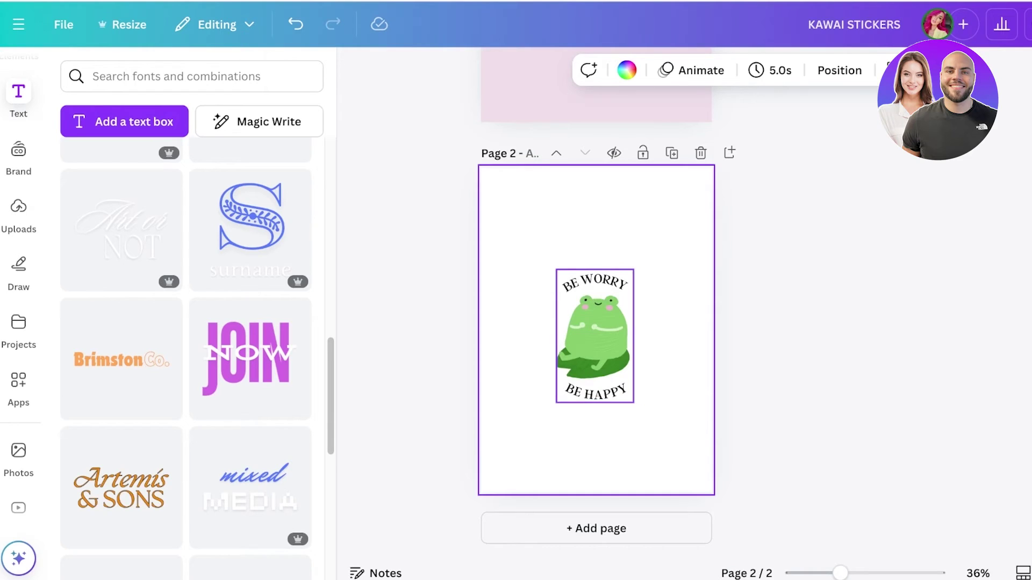
left_click(594, 338)
left_click(628, 225)
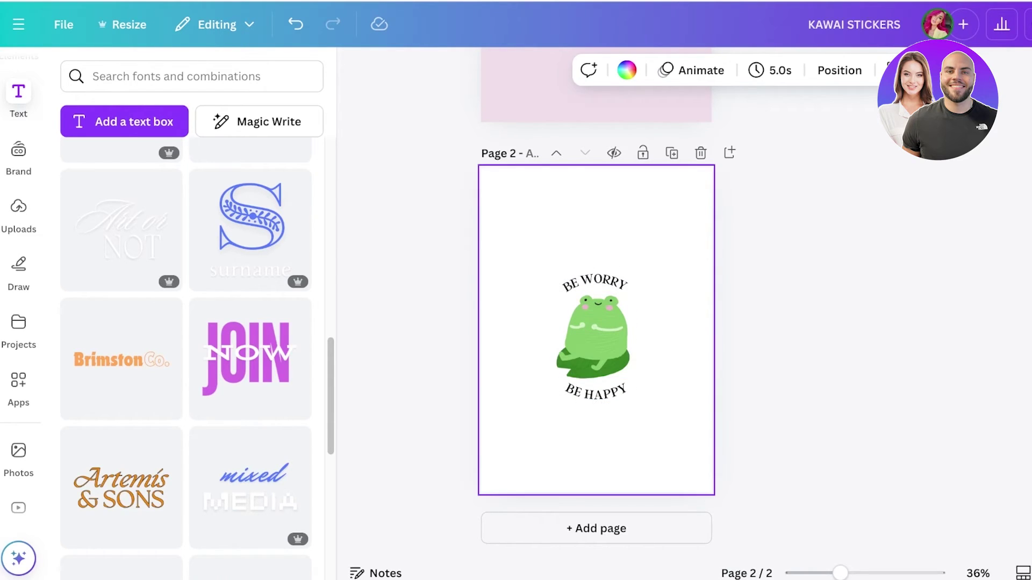
Try a Shadow effect in white on the text of the grouped frog sticker
left_click_drag(626, 228, 580, 461)
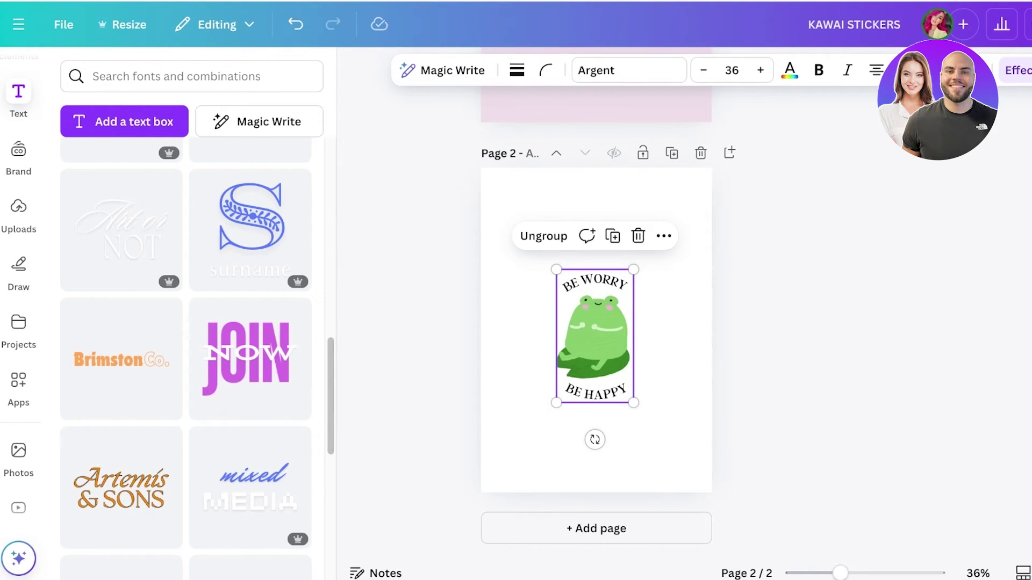
left_click(1018, 70)
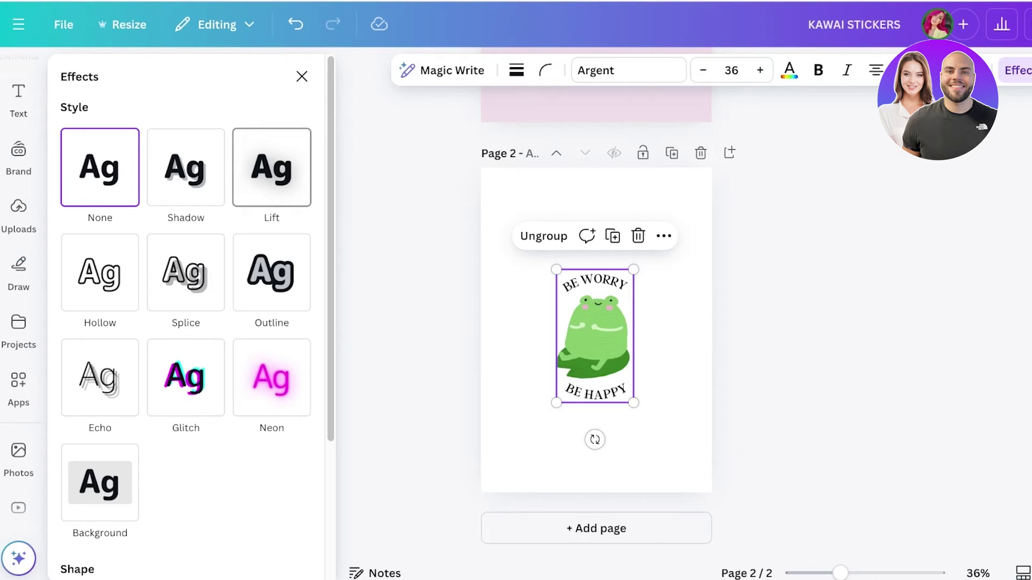
scroll(185, 241, "down", 4)
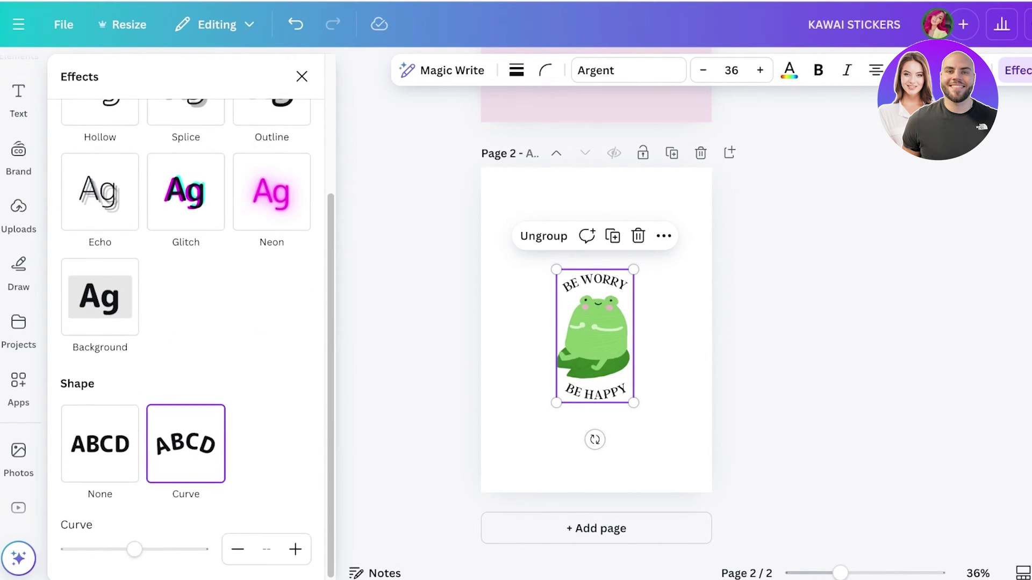
scroll(185, 242, "up", 4)
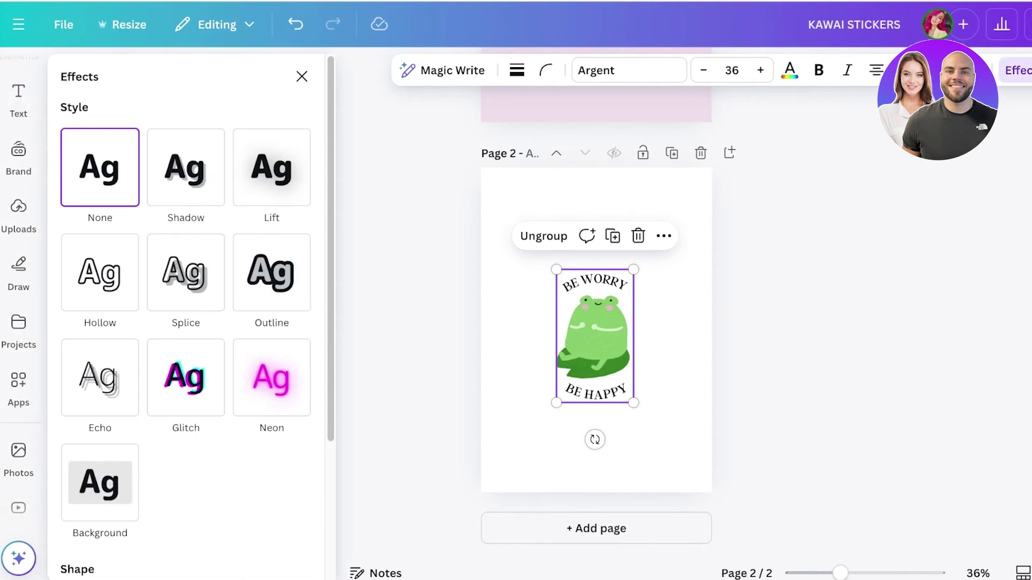
left_click(186, 168)
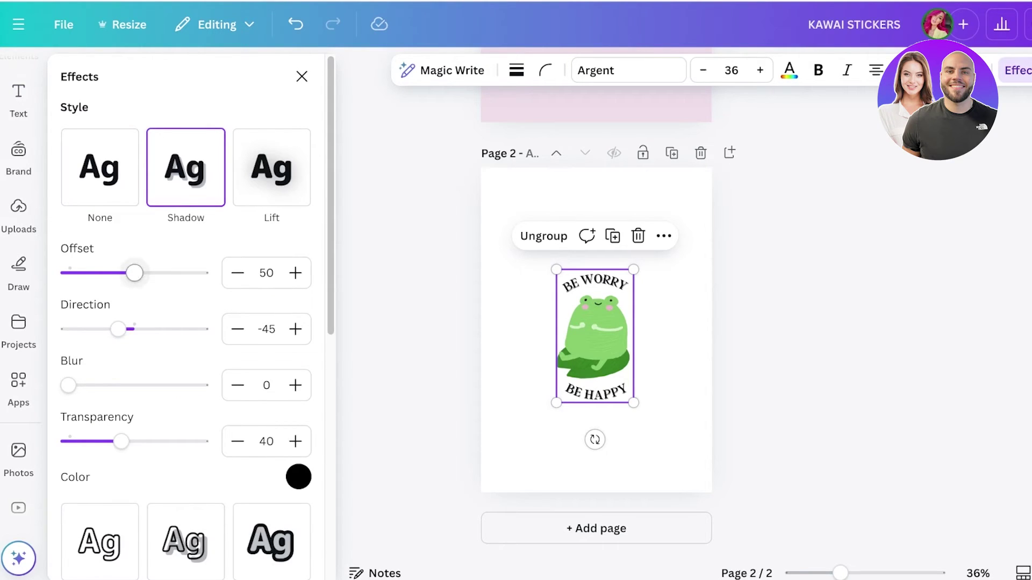
mouse_move(67, 385)
left_mouse_down()
mouse_move(159, 385)
mouse_move(67, 385)
left_mouse_up()
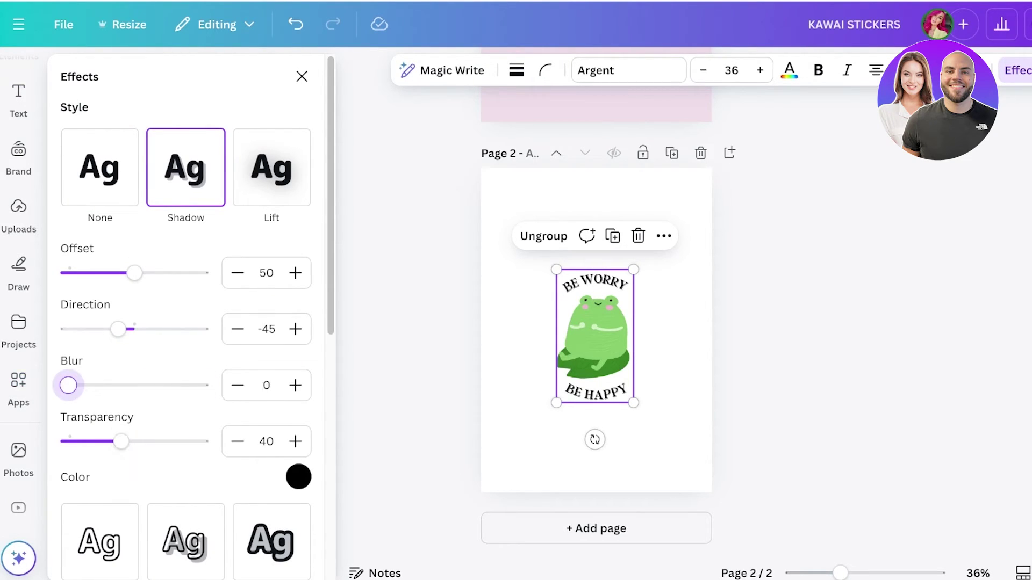
left_click(299, 477)
left_click(116, 351)
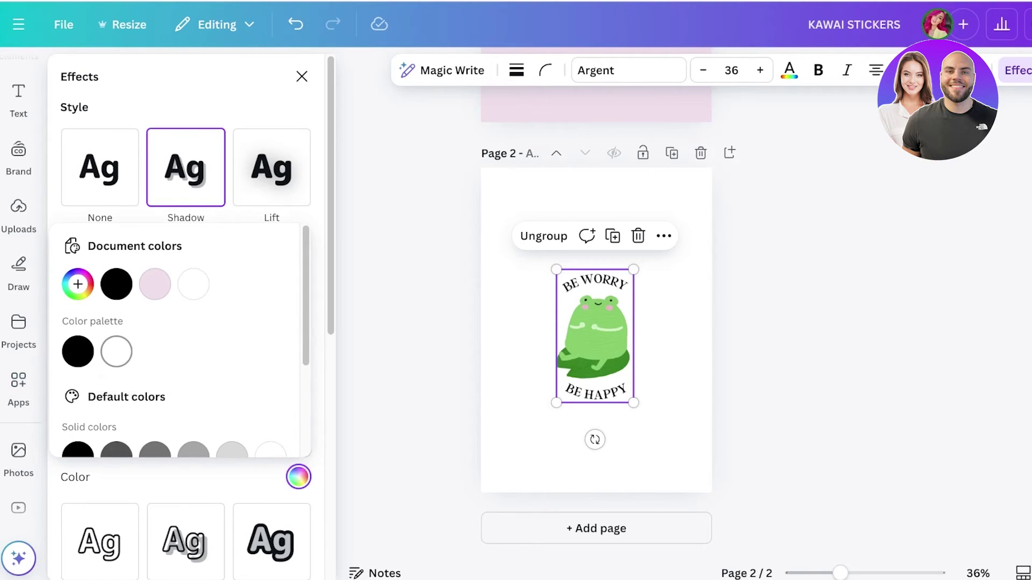
left_click(145, 476)
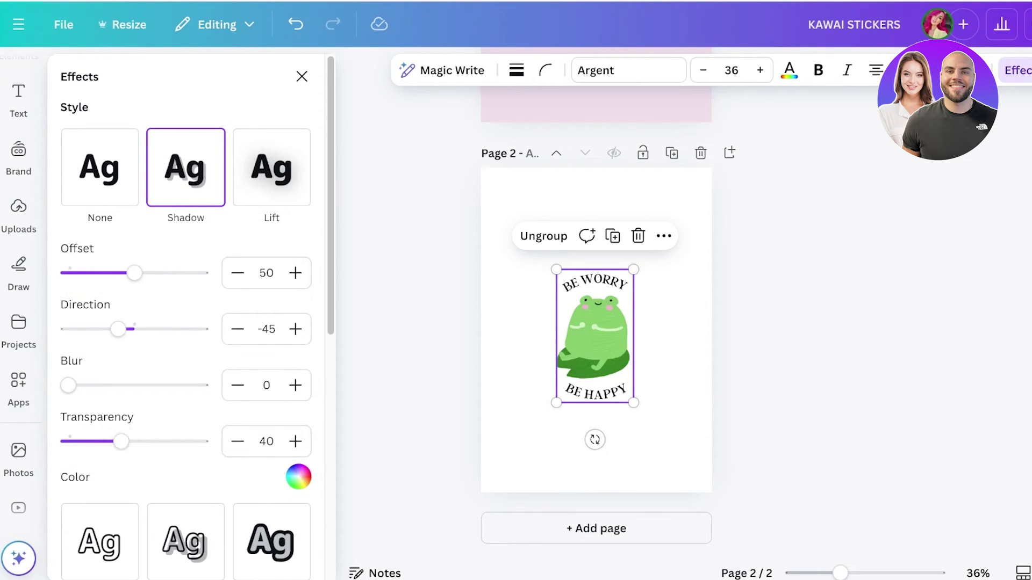
Set the text shadow's transparency to 0, direction to 180 and offset to 100
left_click_drag(120, 441, 68, 441)
left_click_drag(117, 328, 200, 329)
left_click_drag(135, 273, 200, 272)
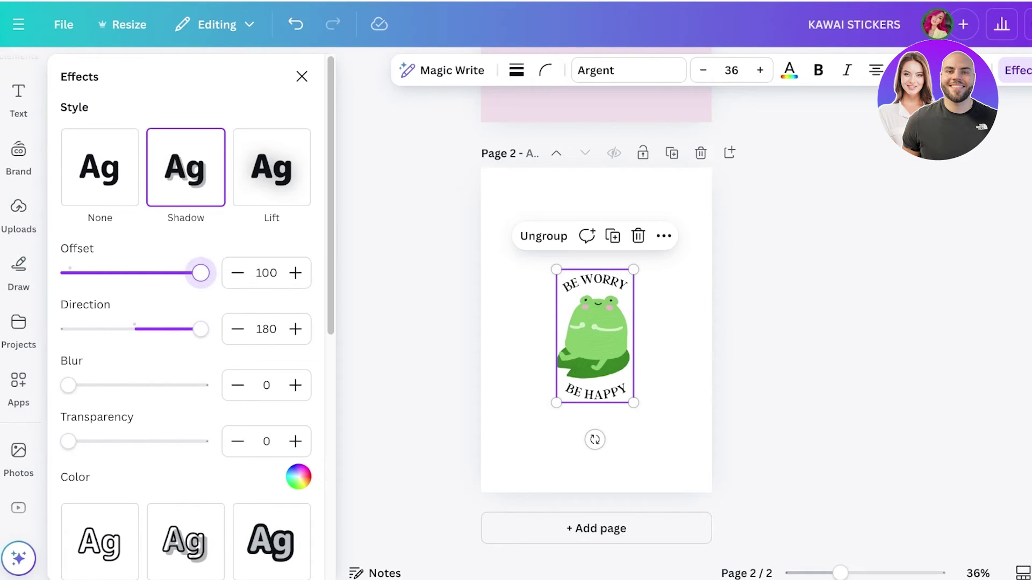
left_click(672, 333)
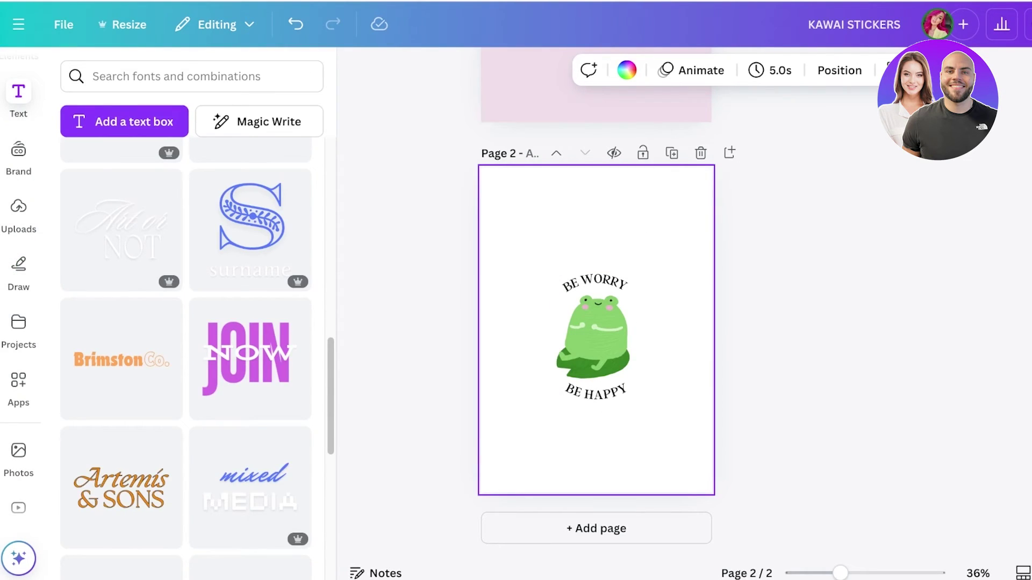
Change the background of page 2 to the light pink document colour
left_click(627, 70)
left_click(164, 197)
key("Escape")
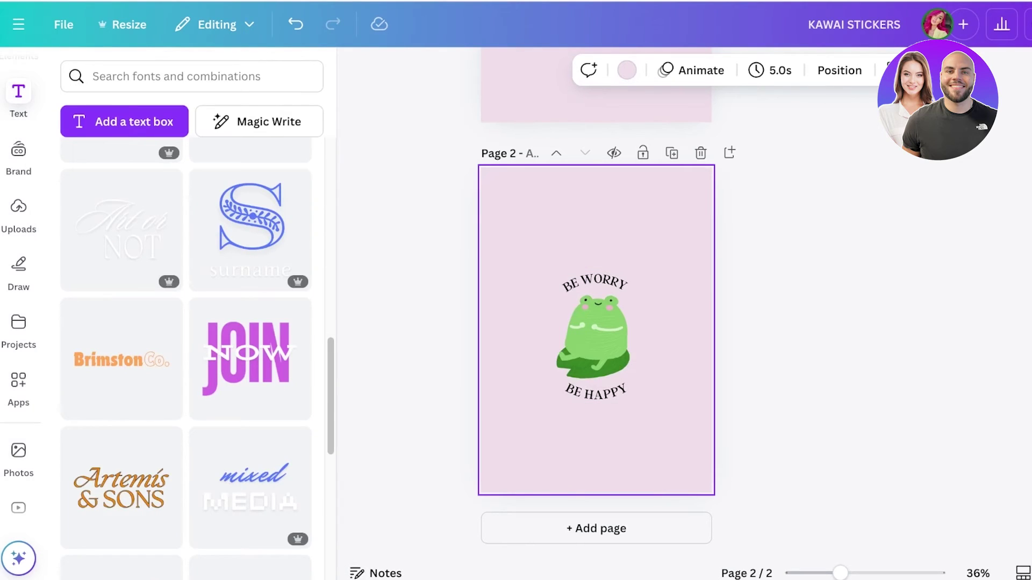
left_click(595, 337)
left_click(672, 322)
left_click(596, 283)
left_click(672, 323)
left_click(595, 338)
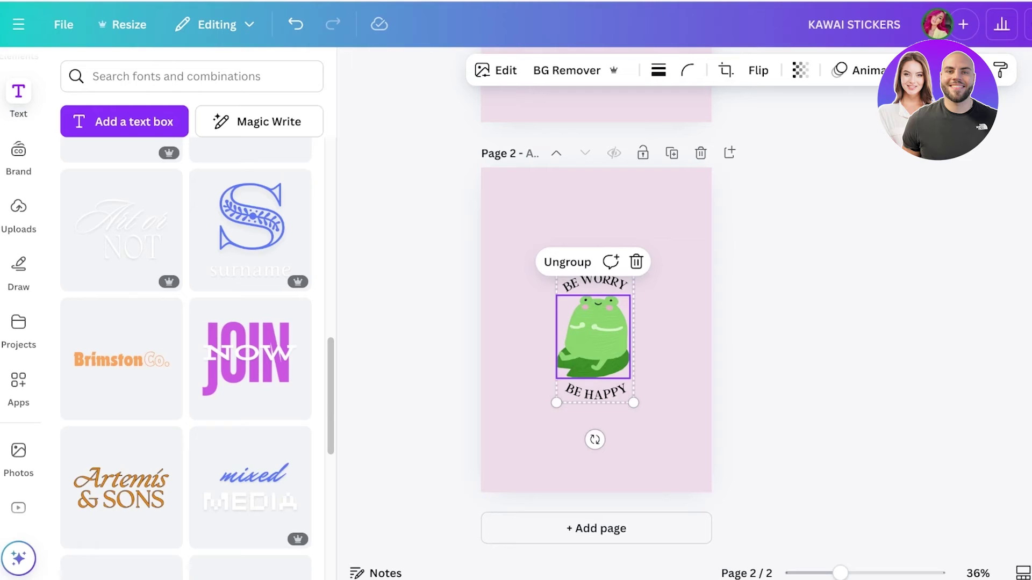
Try the Lift effect at intensity 0 and the Shadow effect on the grouped sticker's text
left_click_drag(614, 215, 591, 457)
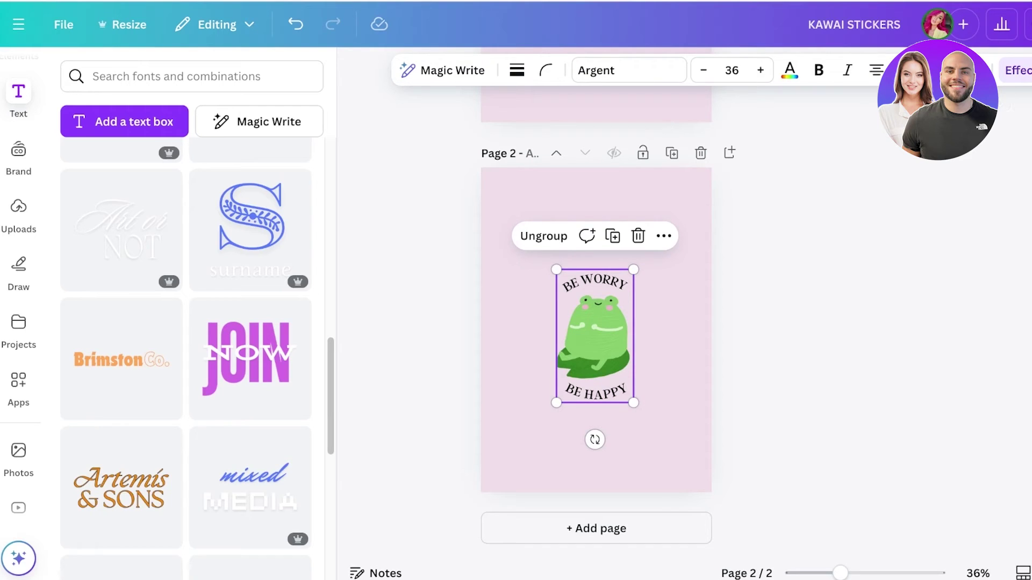
left_click_drag(201, 272, 72, 273)
left_click(271, 167)
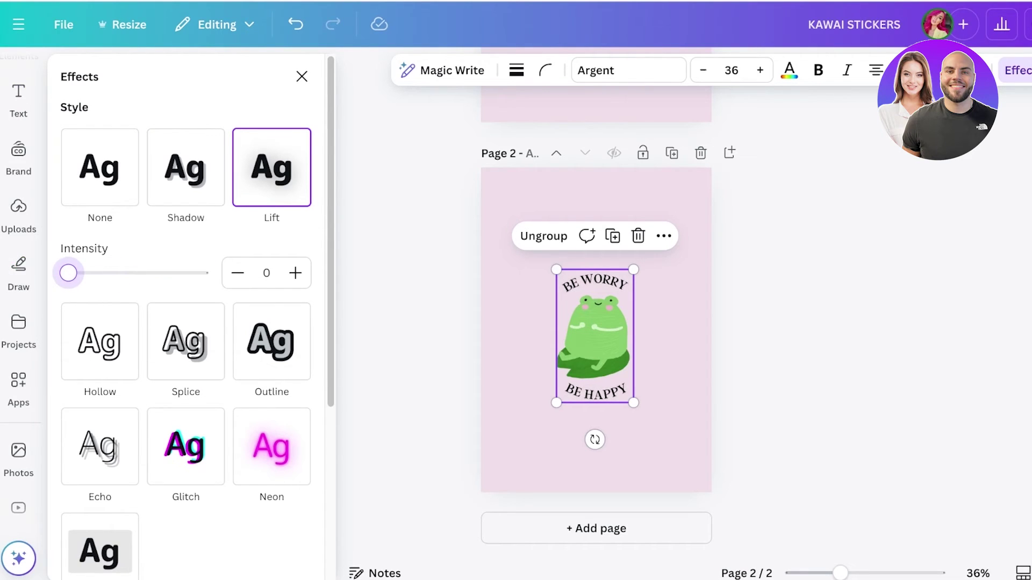
left_click(185, 167)
left_click_drag(134, 272, 200, 273)
Try the Background text effect in yellow on "BE WORRY" and "BE HAPPY"
scroll(186, 322, "down", 7)
left_click(100, 362)
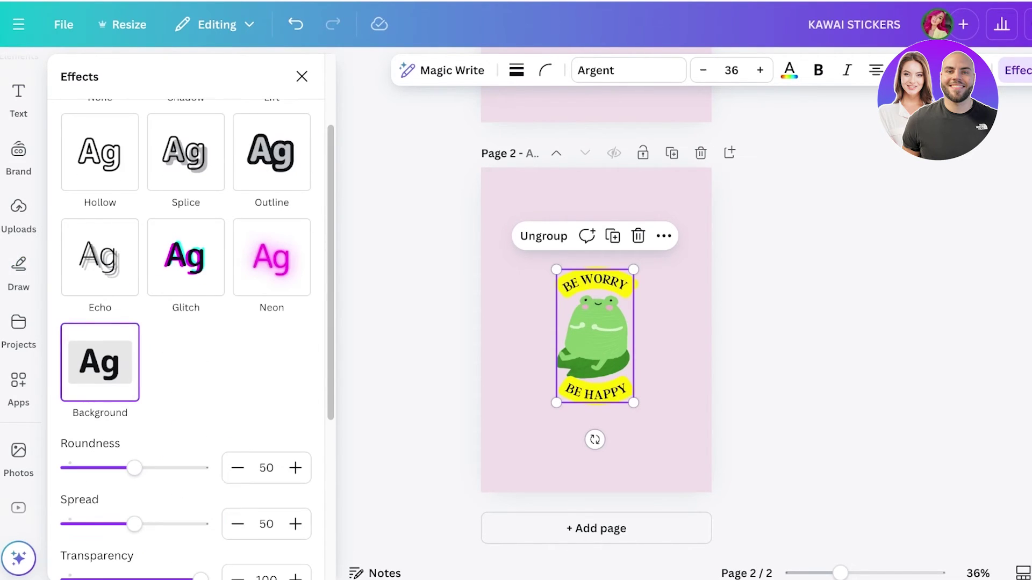
scroll(100, 295, "up", 1)
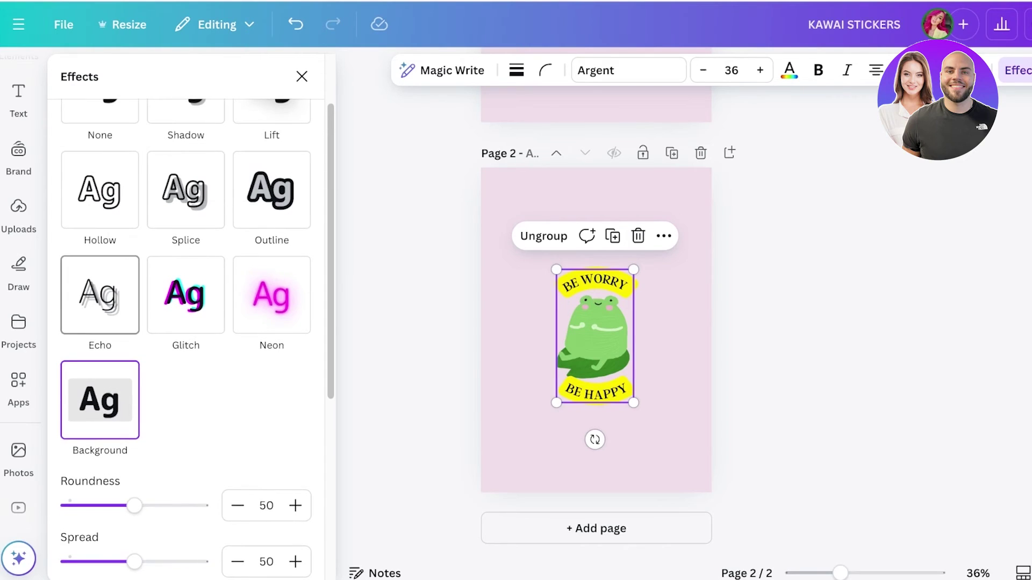
Apply the Glitch effect with offset 30 and direction 90 to both texts, undoing a Neon trial at intensity 32
left_click(185, 294)
left_click(272, 294)
mouse_move(133, 401)
left_mouse_down()
mouse_move(80, 400)
mouse_move(162, 400)
mouse_move(68, 400)
mouse_move(133, 400)
mouse_move(104, 401)
mouse_move(114, 400)
left_mouse_up()
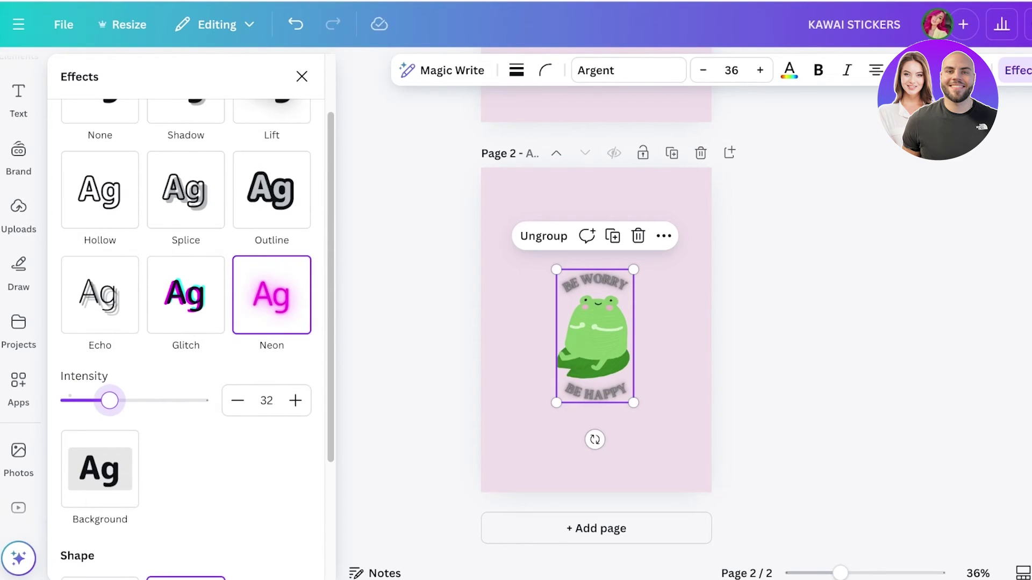
left_click(295, 24)
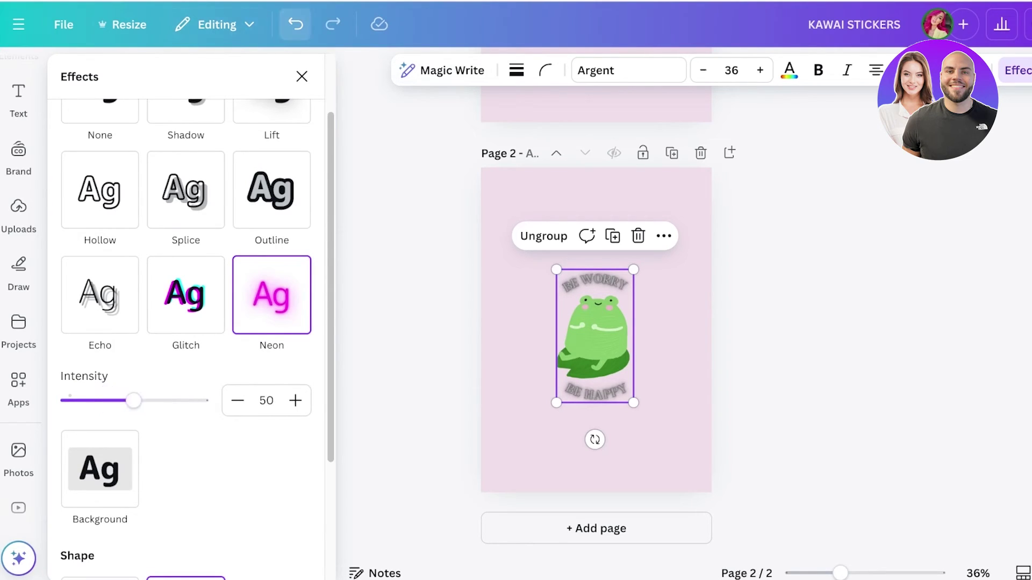
left_click(295, 24)
left_click(333, 24)
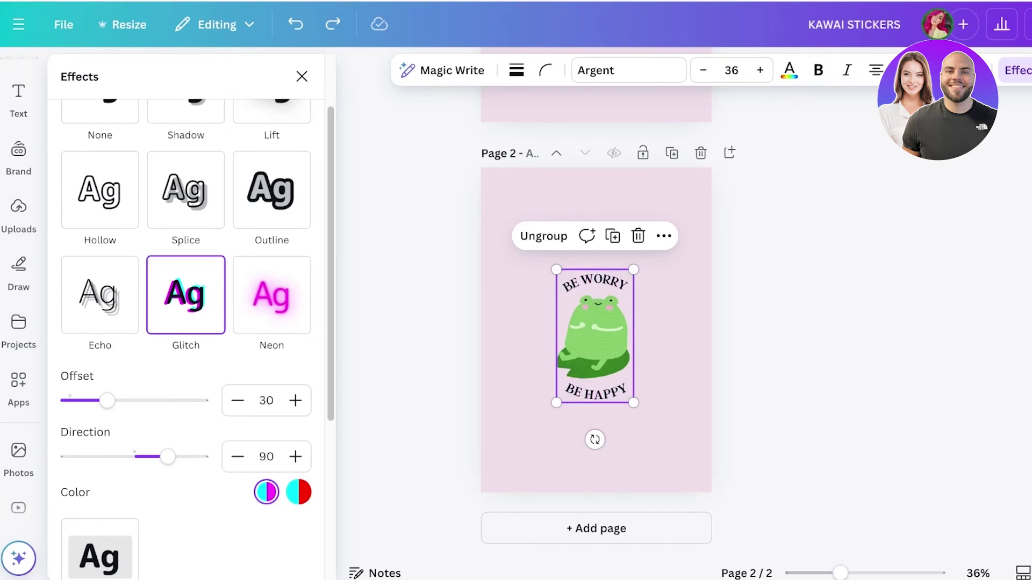
left_click(302, 76)
left_click(418, 215)
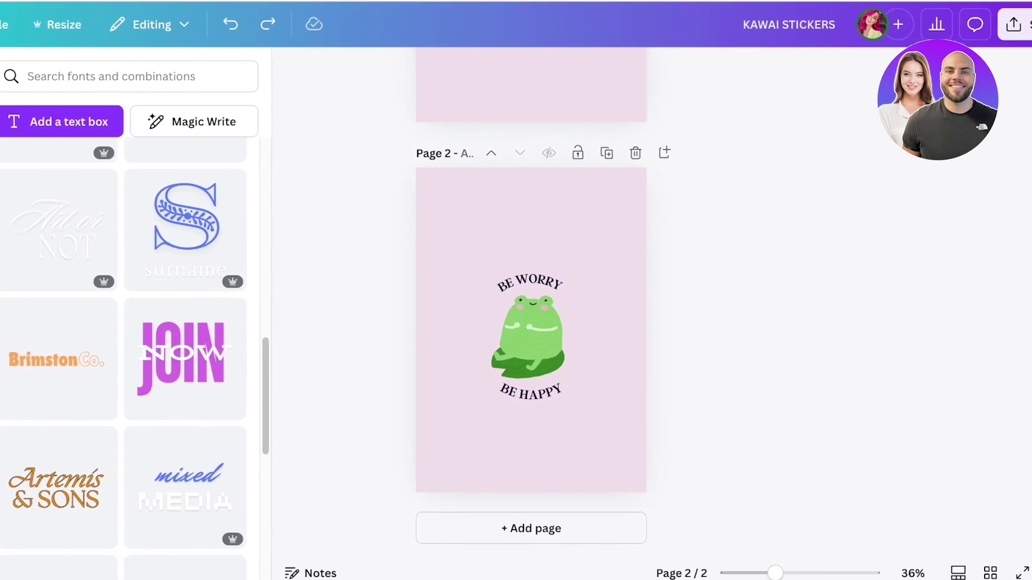
Set the background of page 2 to white
left_click(652, 381)
left_click(526, 70)
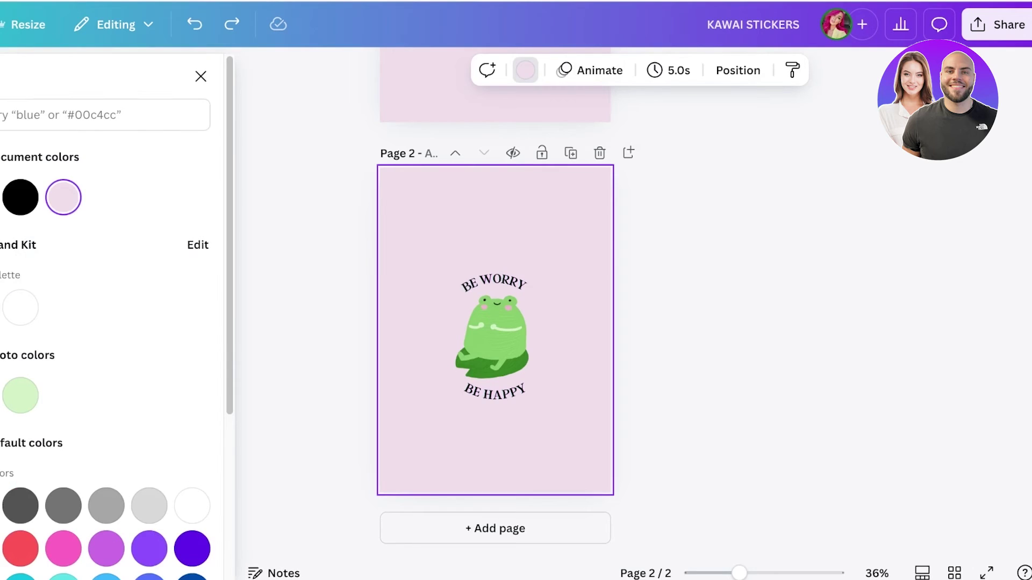
left_click(193, 504)
left_click(651, 381)
Set up the design's download as a PNG with a transparent background
left_click(998, 25)
left_click(793, 450)
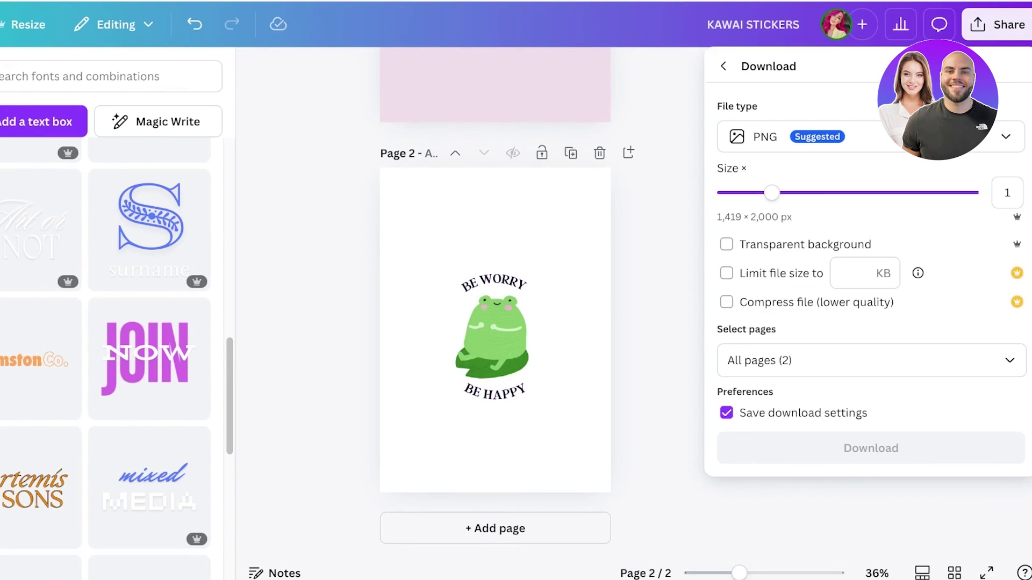
left_click(870, 137)
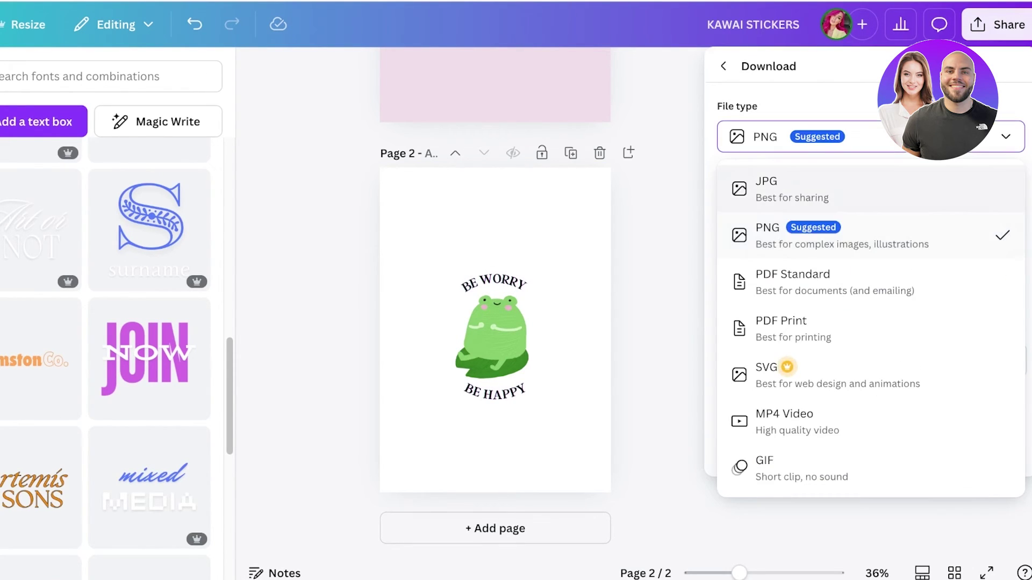
left_click(871, 137)
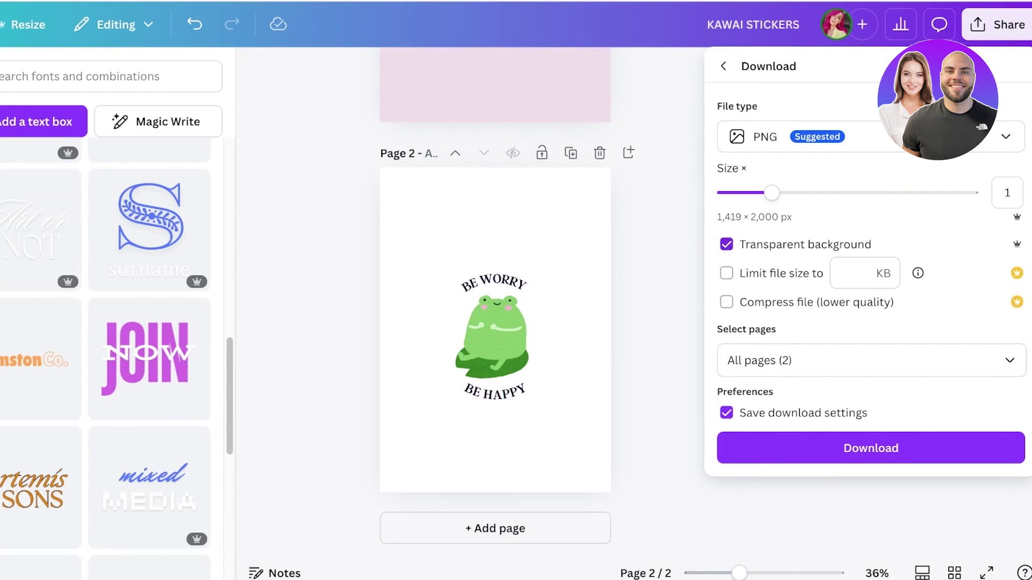
Limit the download to page 2 only and download the file
left_click(870, 360)
left_click(1010, 250)
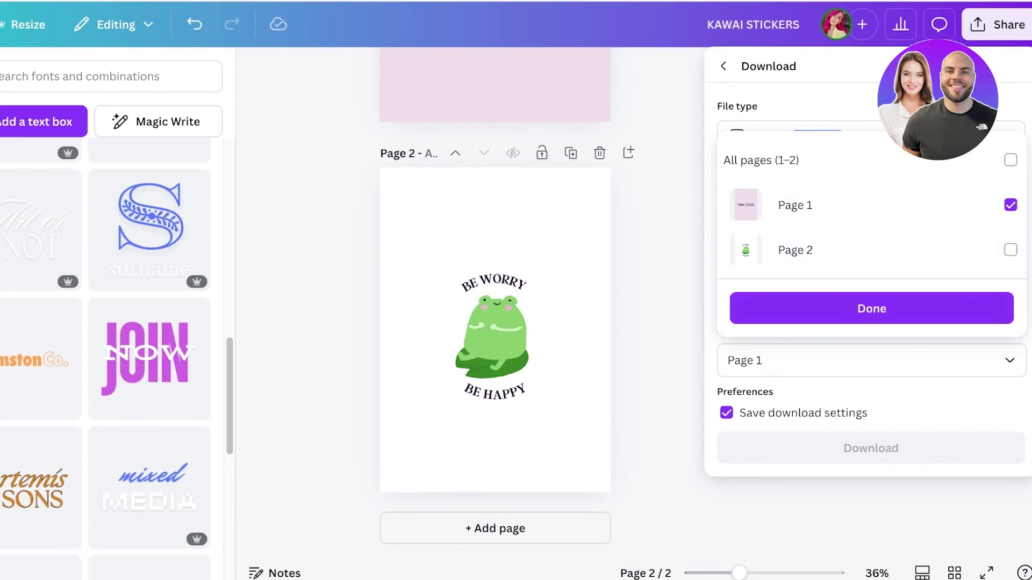
left_click(1010, 249)
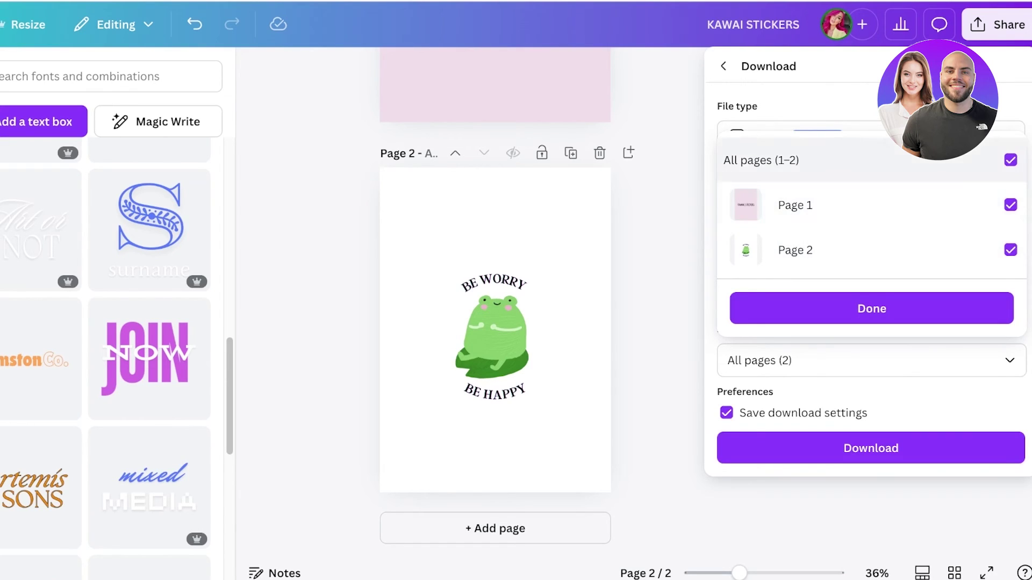
left_click(1010, 205)
left_click(871, 309)
left_click(871, 449)
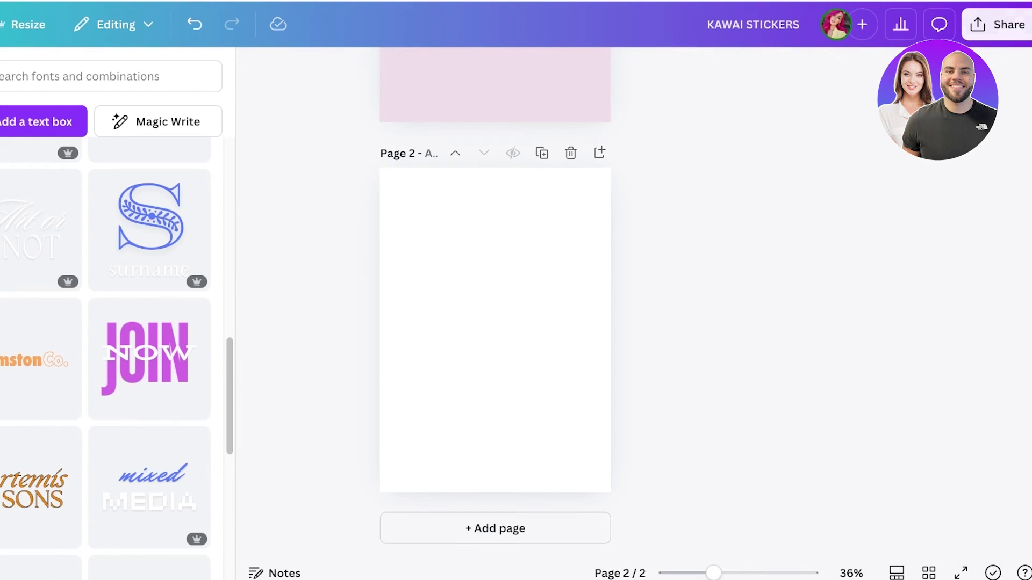
Change the background of page 2 from white to the document's pale pink
left_click(495, 330)
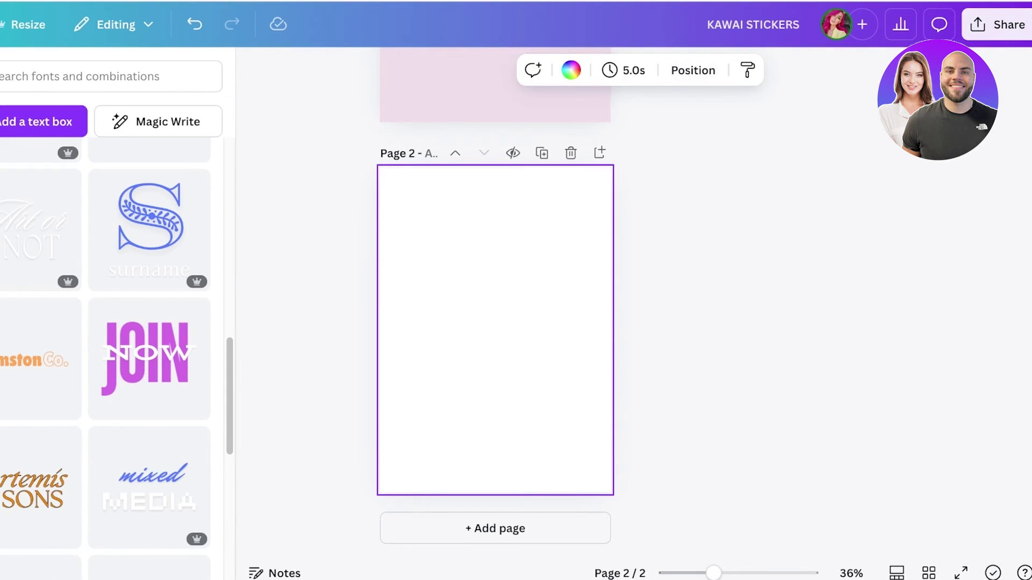
left_click(571, 70)
left_click(63, 197)
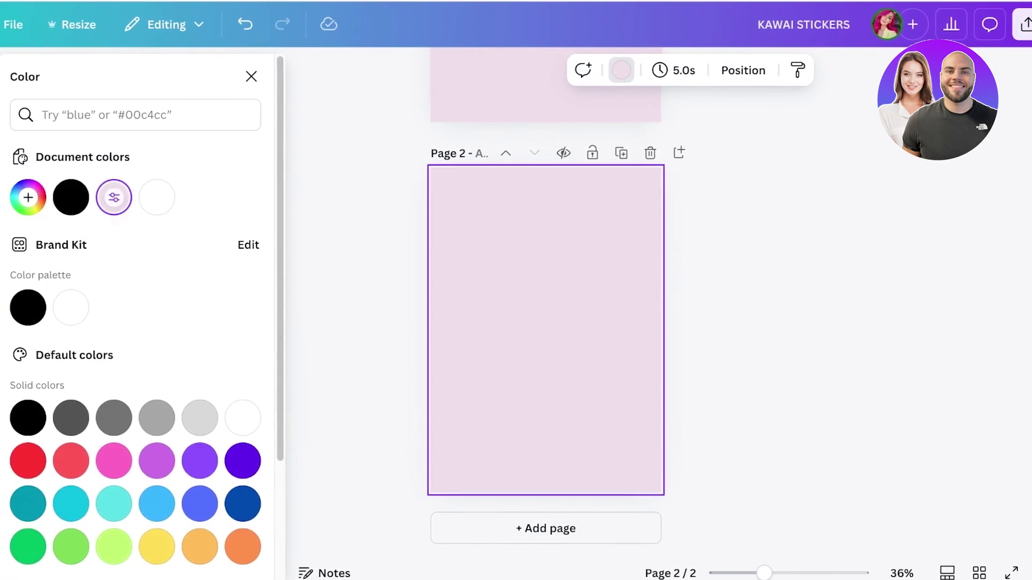
left_click(201, 76)
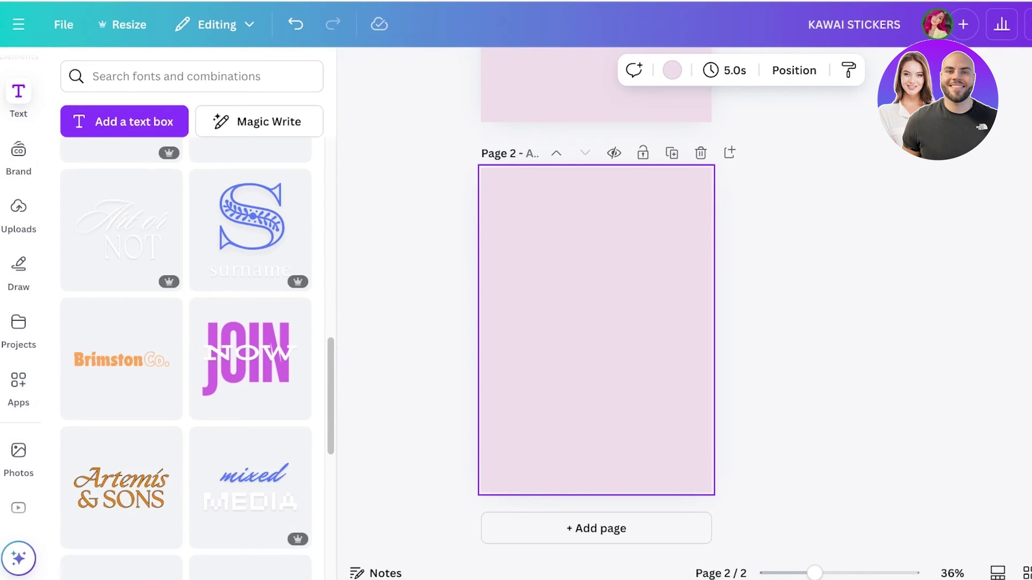
Paste the "BE WORRY BE HAPPY" frog image onto page 2 and crop it closely around the artwork on all four sides
key("ctrl+v")
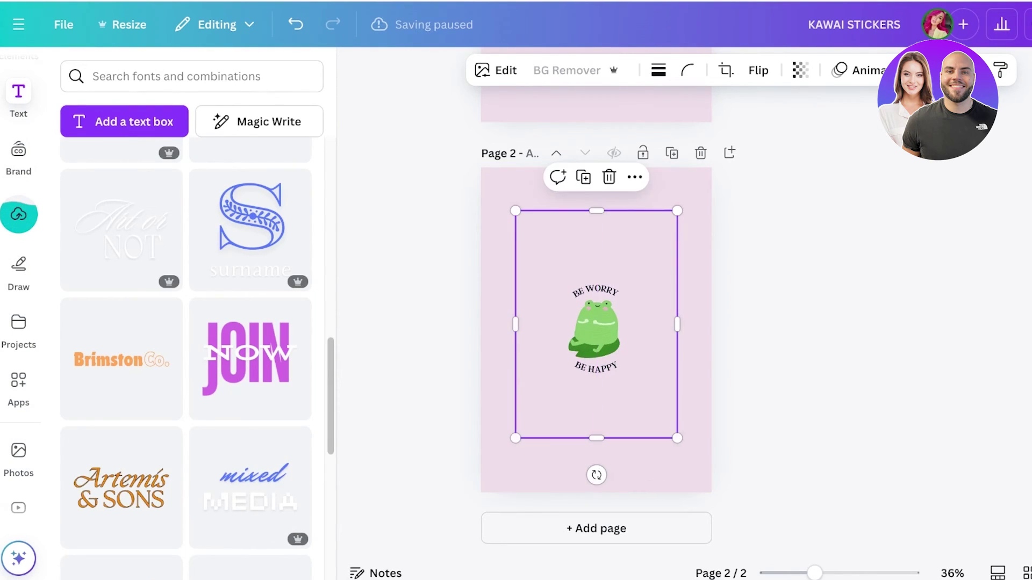
left_click_drag(677, 330, 630, 325)
left_click_drag(515, 325, 555, 325)
left_click_drag(593, 438, 592, 381)
left_click_drag(593, 211, 593, 276)
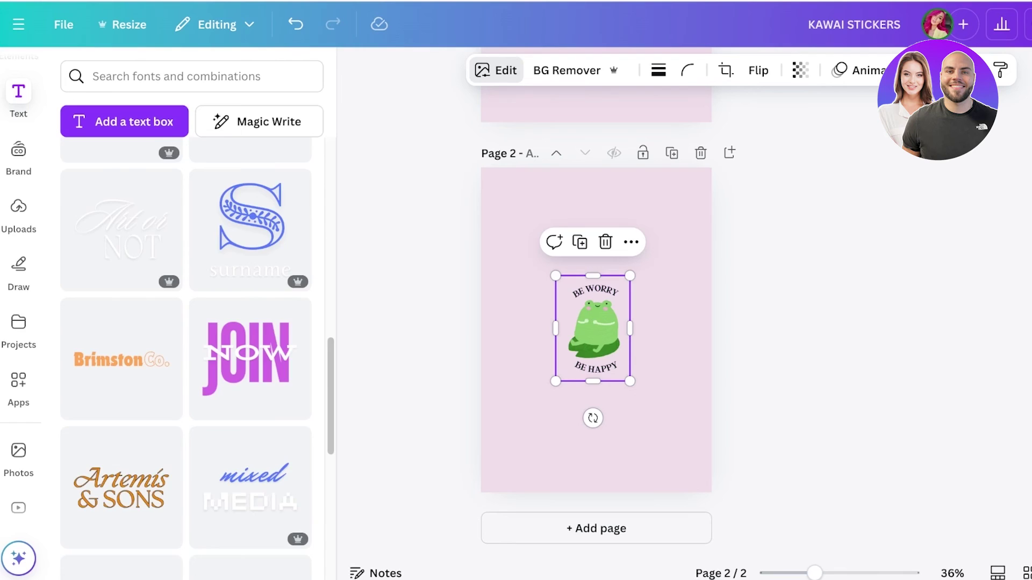
Try the Belvedere and Fresco filters on the frog image
left_click(494, 70)
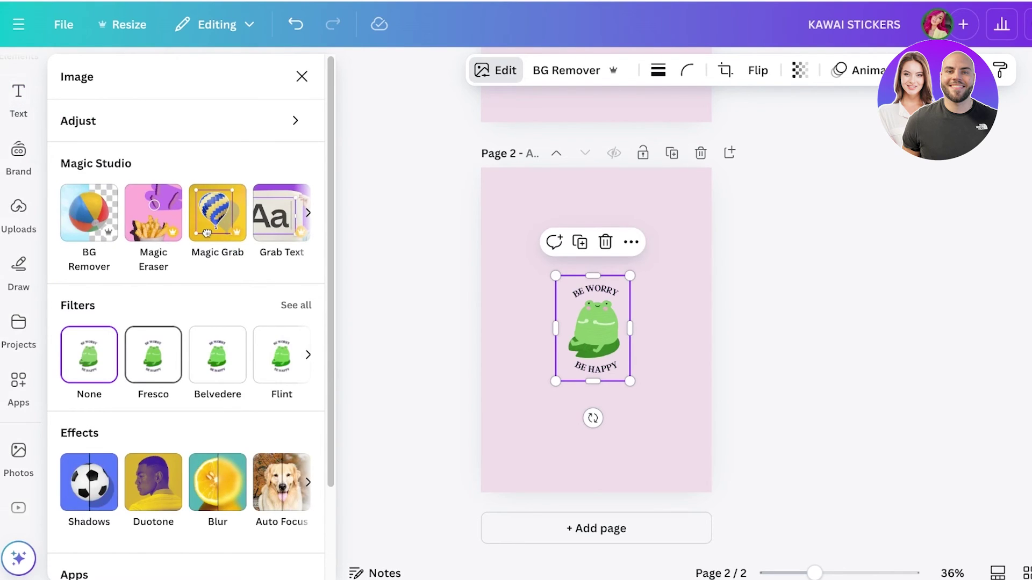
scroll(236, 363, "down", 2)
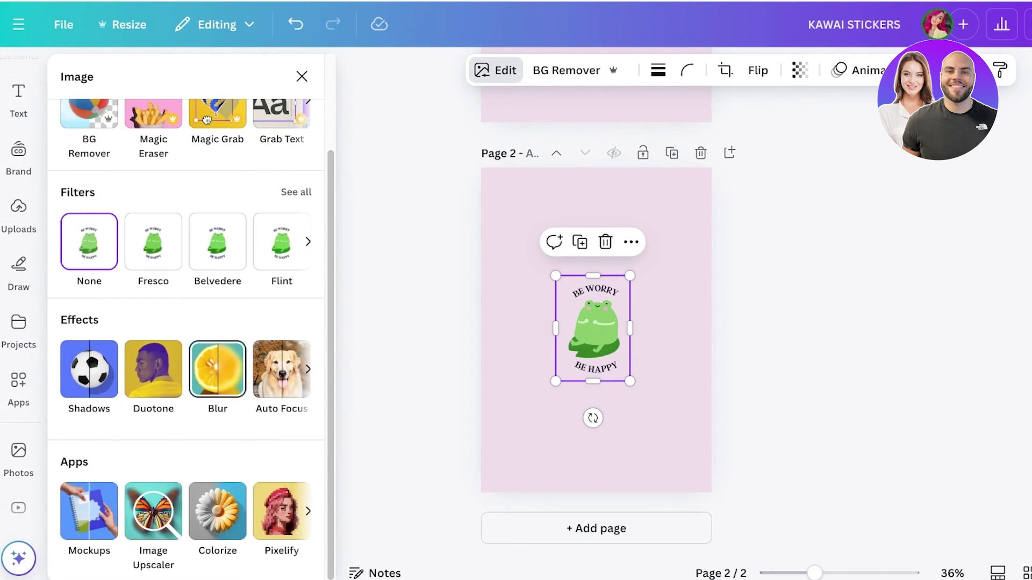
scroll(204, 363, "up", 2)
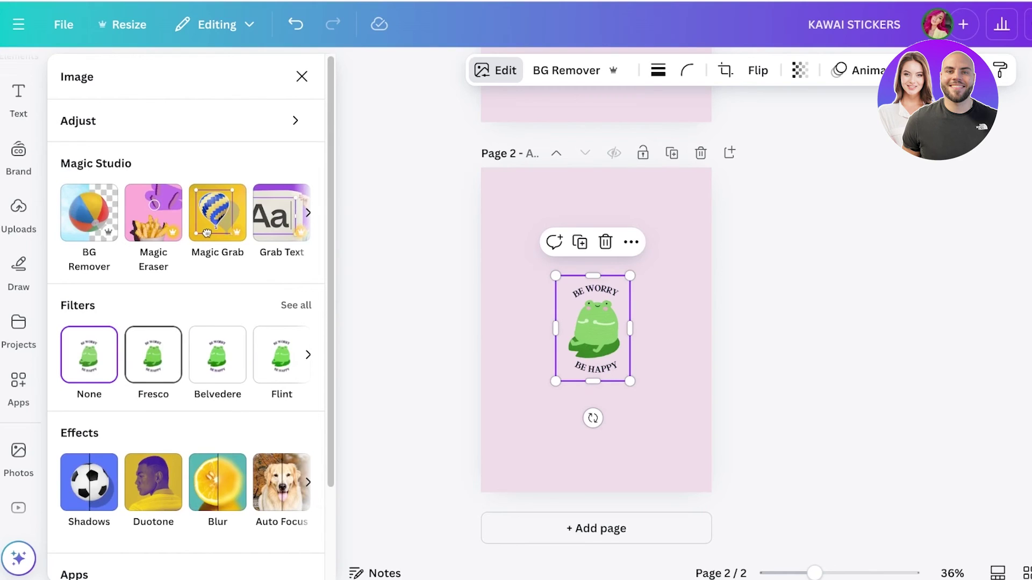
left_click(297, 306)
left_click(186, 295)
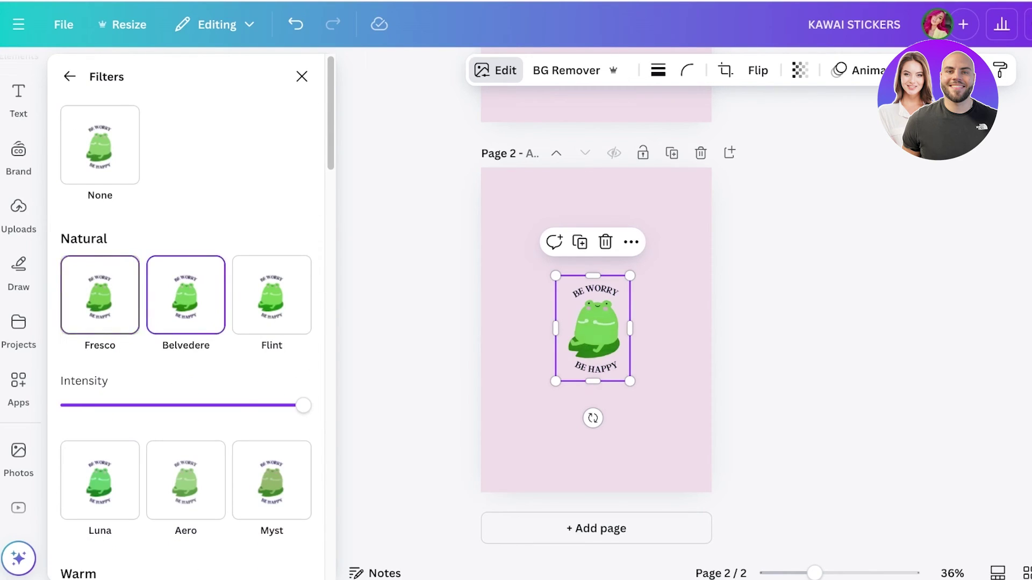
left_click(100, 295)
left_click(70, 77)
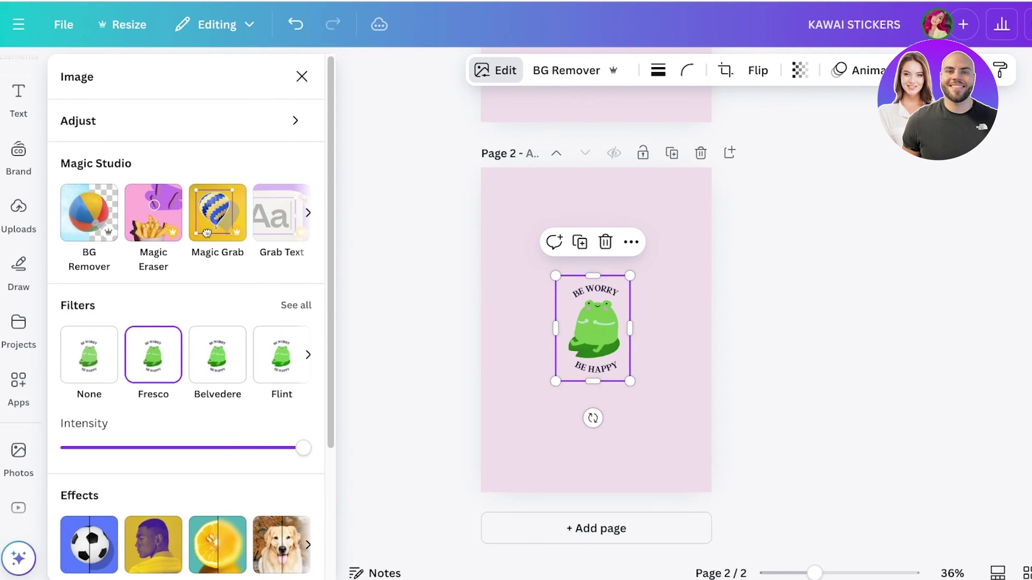
scroll(207, 233, "right", 2)
left_click(295, 121)
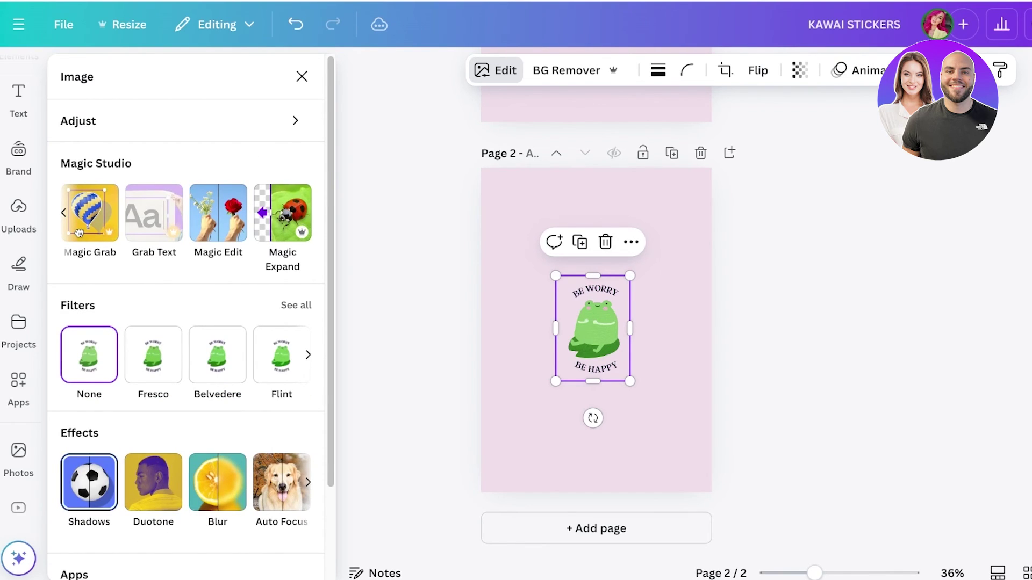
Apply a Glow shadow to the frog image with size 63 and blur amount 0
scroll(89, 473, "down", 1)
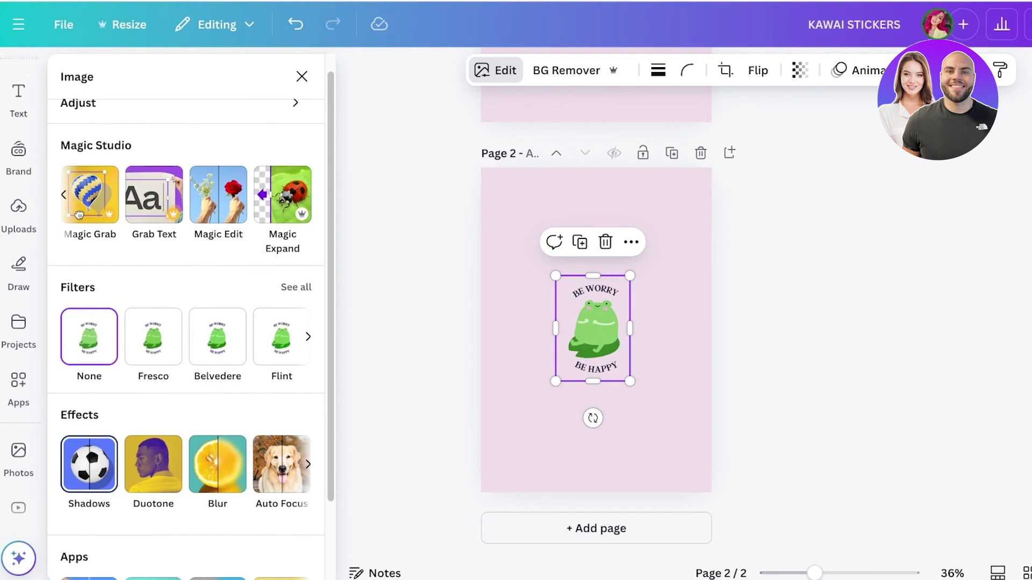
left_click(89, 465)
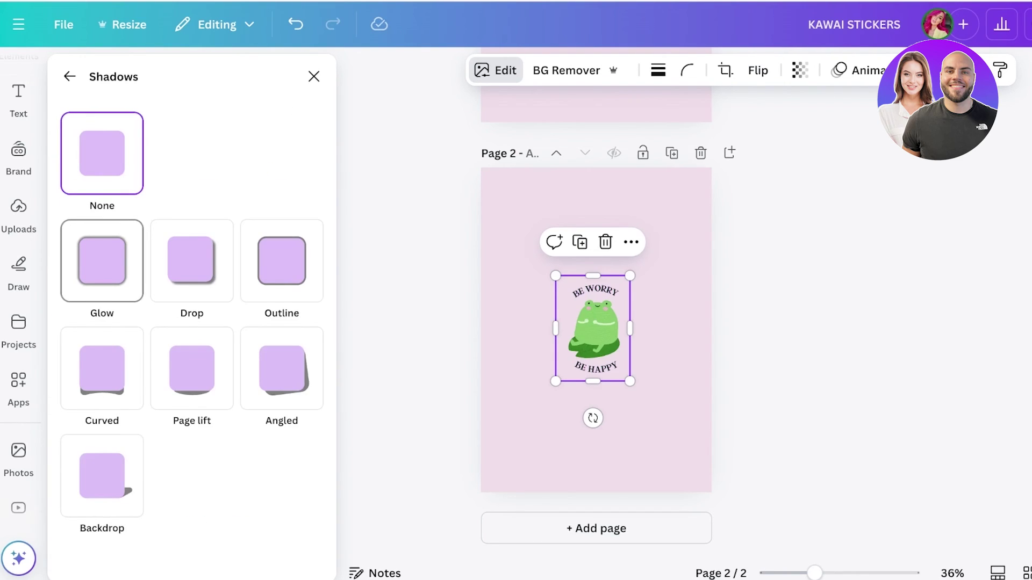
left_click(101, 261)
scroll(185, 322, "down", 3)
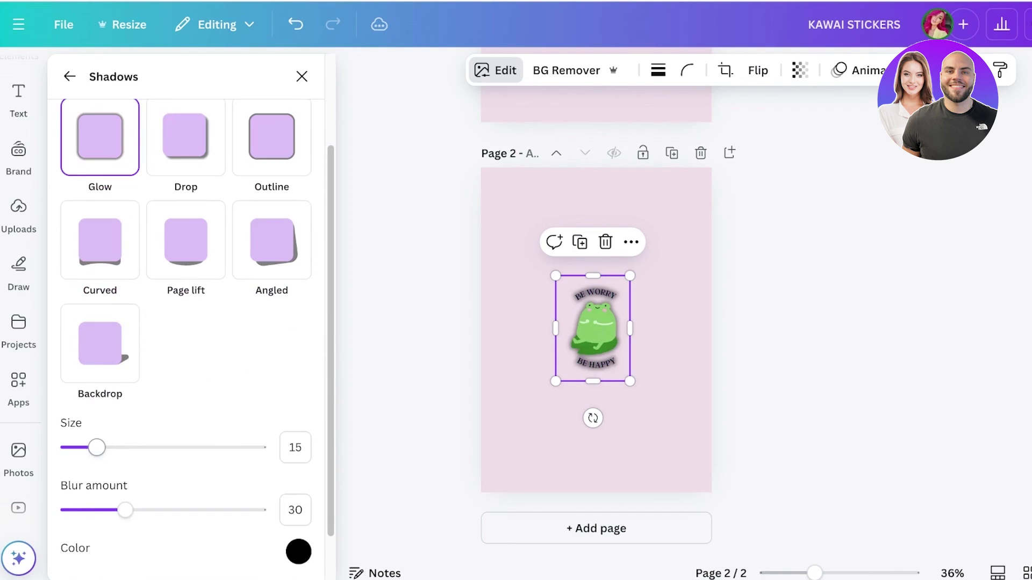
left_click_drag(96, 448, 259, 448)
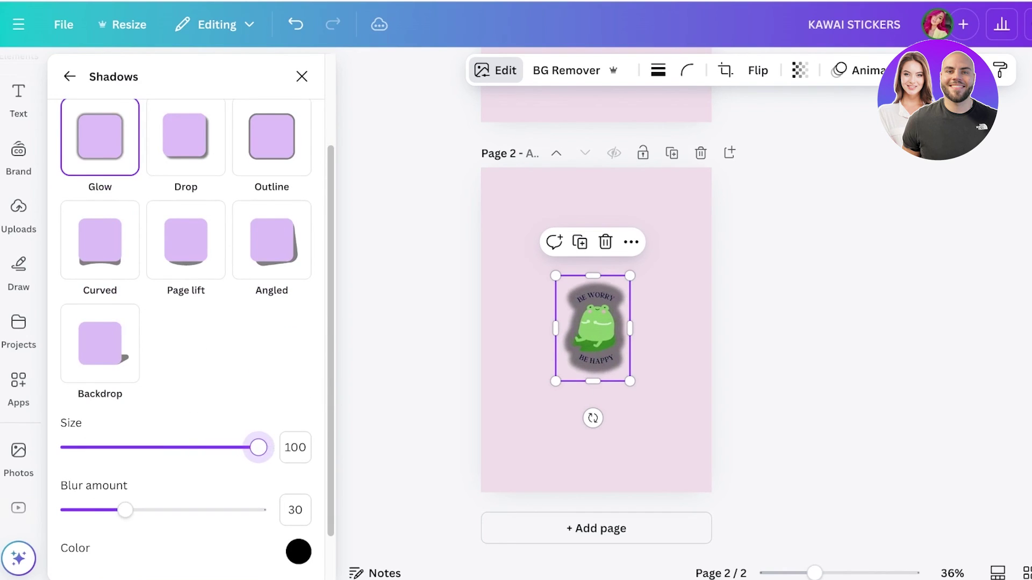
scroll(186, 323, "down", 1)
left_click_drag(126, 470, 69, 470)
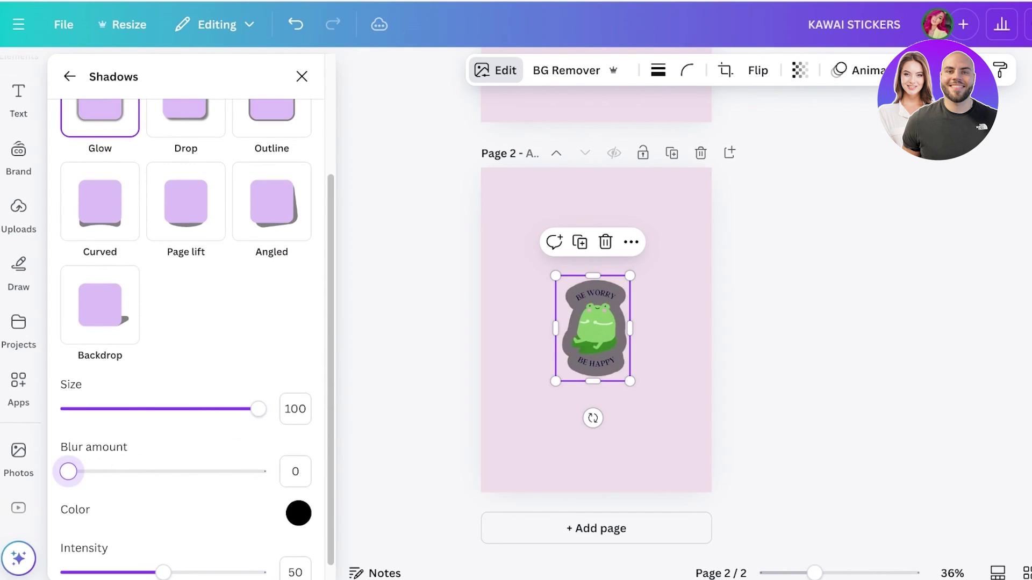
scroll(185, 323, "down", 1)
left_click_drag(259, 389, 188, 389)
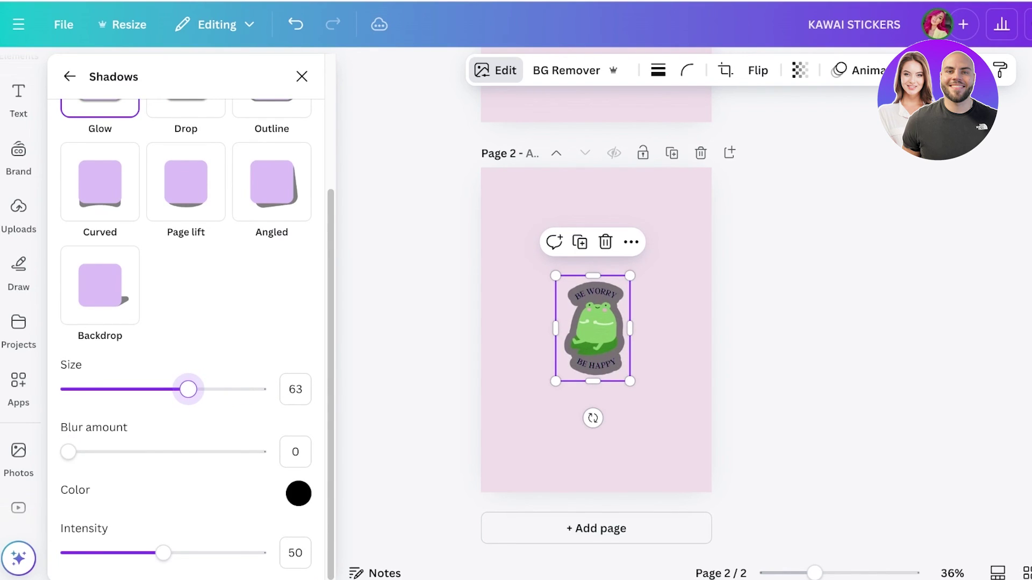
Set the frog image's glow color to white #FFFFFF and its intensity to 100
left_click(298, 493)
left_click(303, 321)
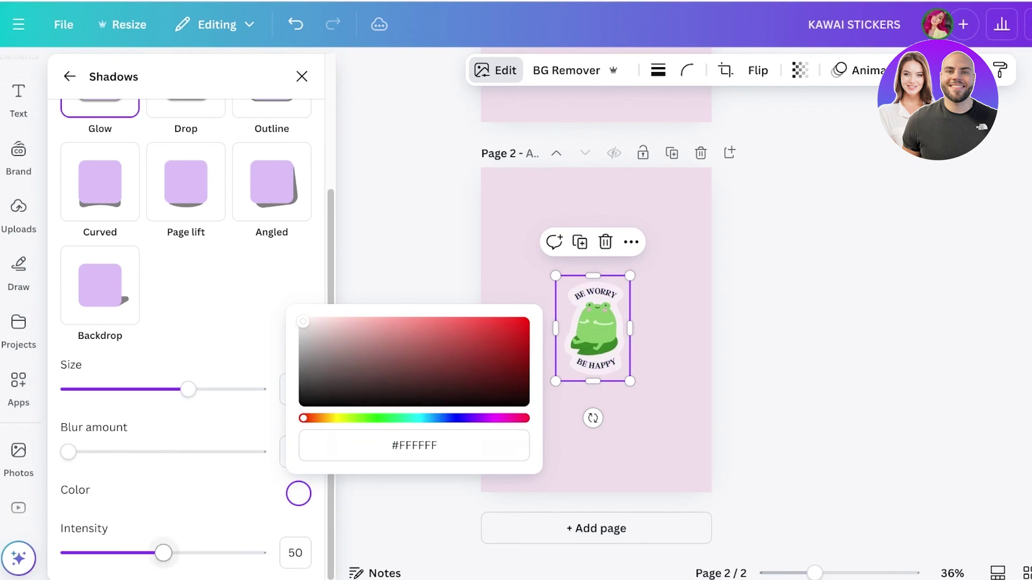
left_click_drag(163, 553, 259, 553)
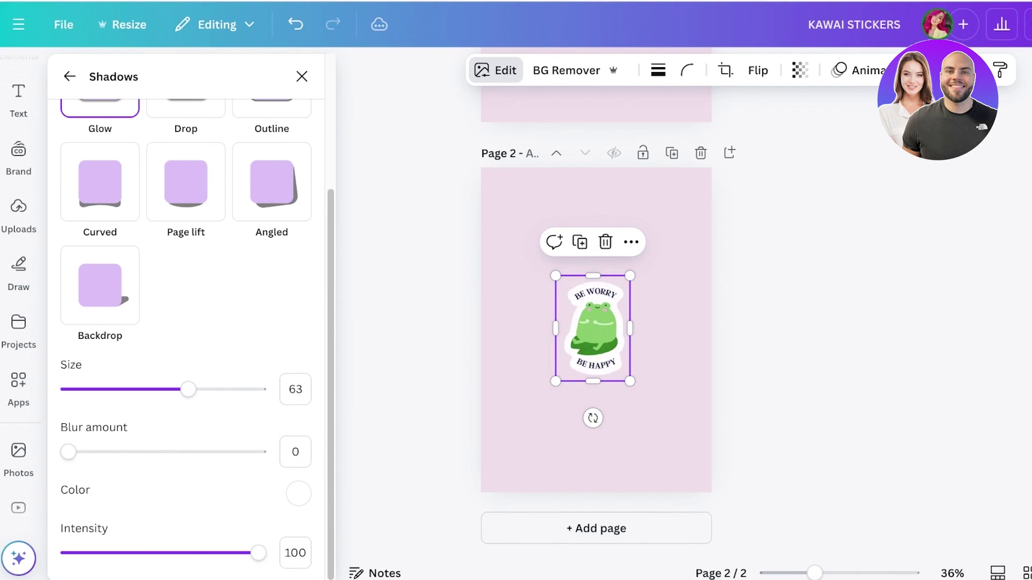
left_click(302, 76)
left_click(414, 241)
Move the frog sticker to the upper-right area of page 2
left_click_drag(593, 328, 651, 243)
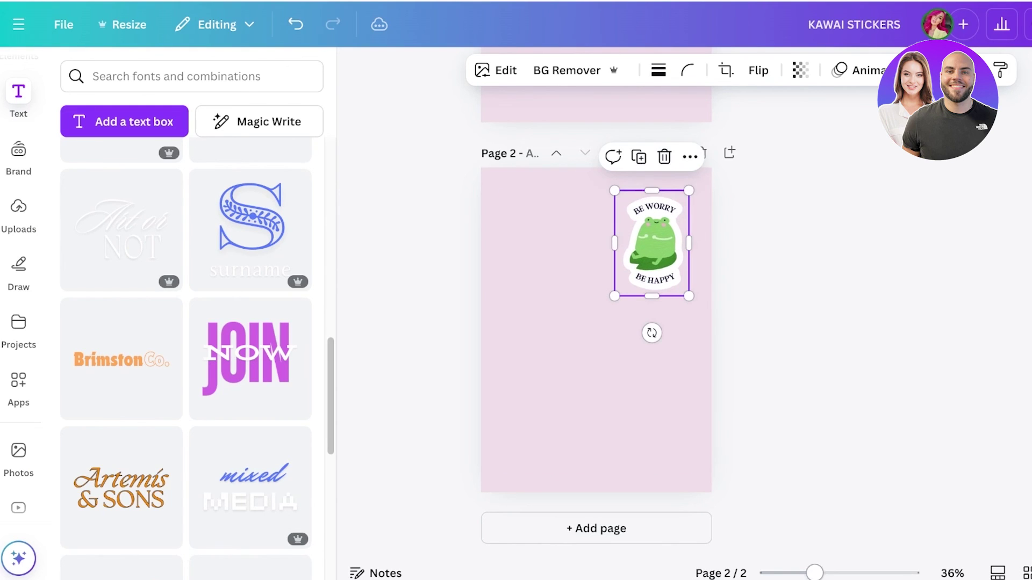
scroll(652, 243, "up", 5)
scroll(651, 243, "up", 3)
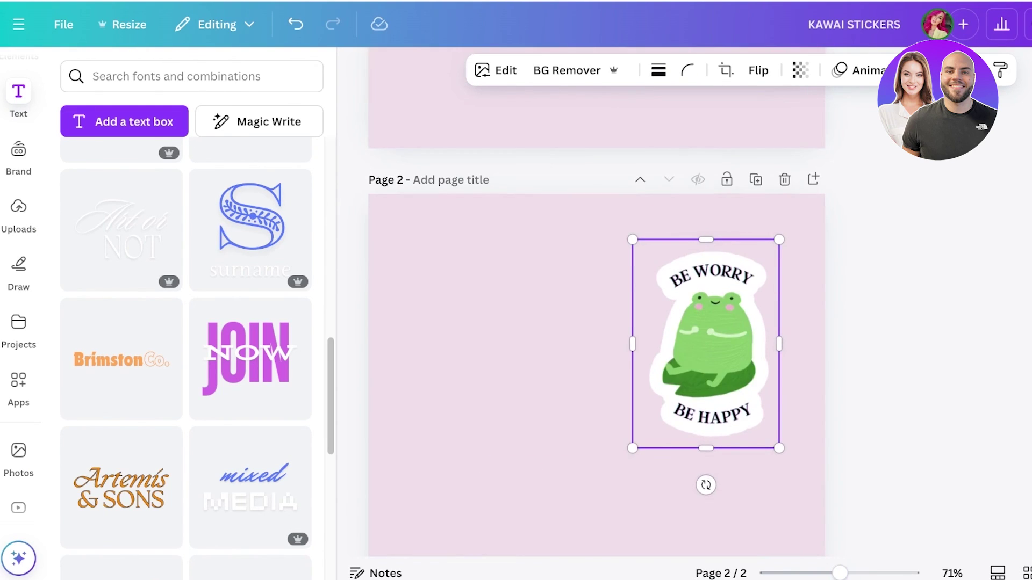
key("Escape")
left_click_drag(840, 573, 801, 573)
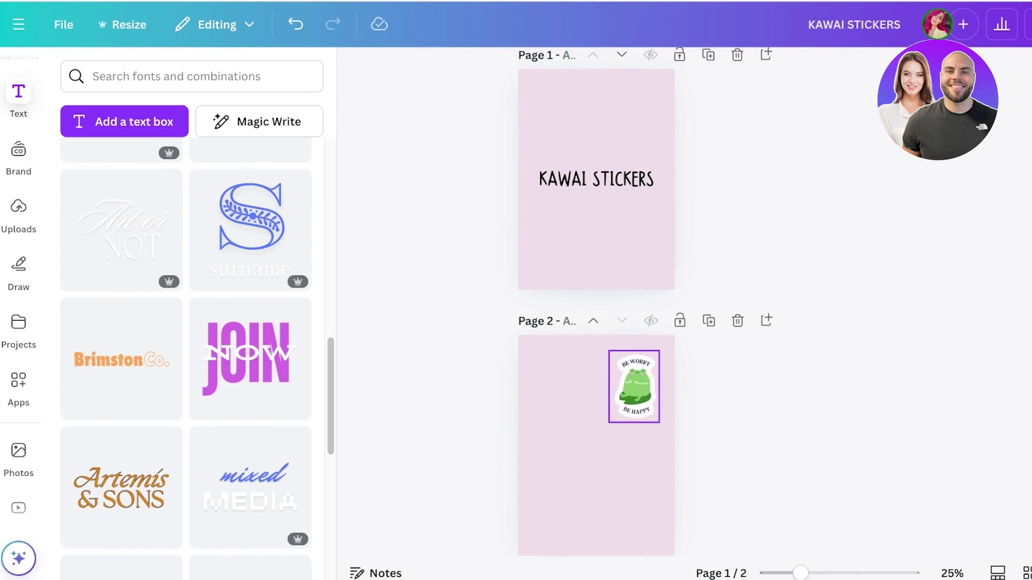
left_click_drag(636, 388, 634, 395)
scroll(635, 393, "down", 1)
scroll(635, 394, "up", 3)
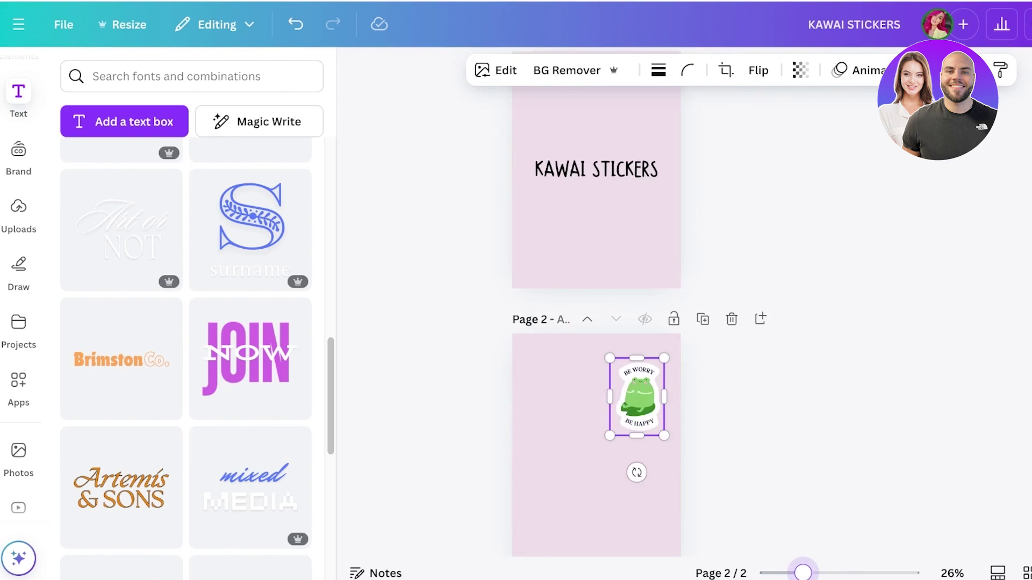
scroll(597, 323, "down", 1)
scroll(597, 323, "down", 3)
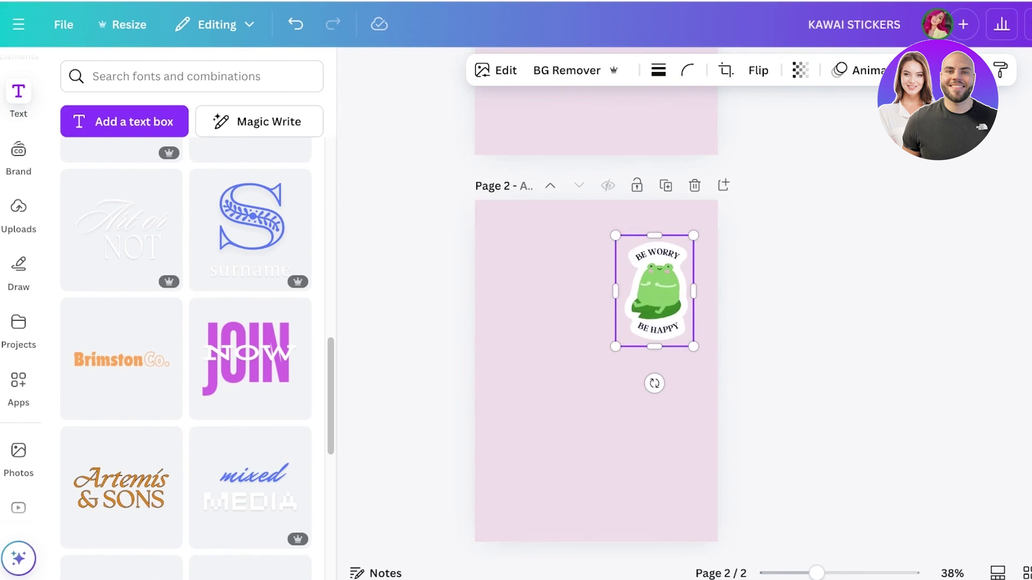
key("Escape")
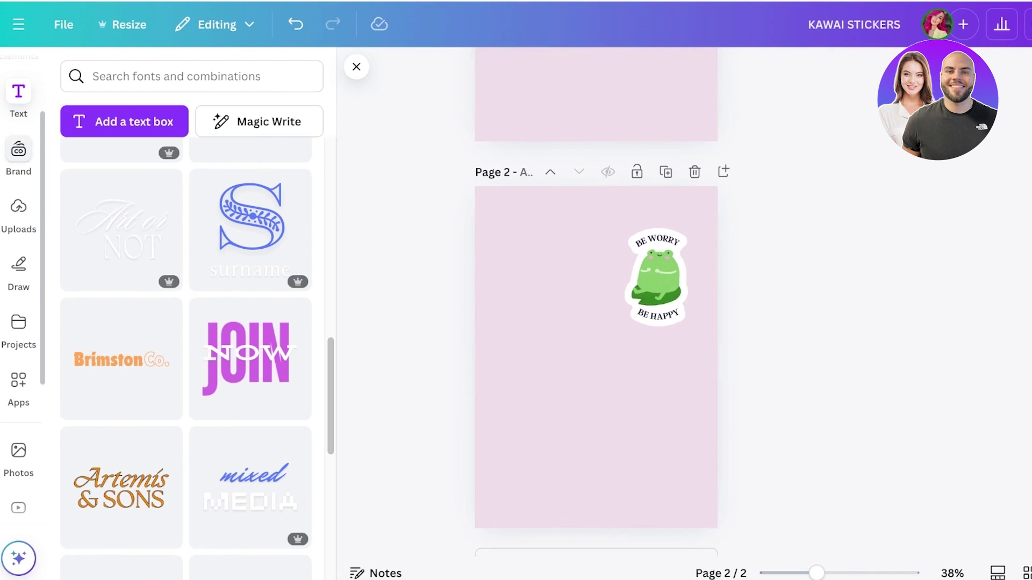
Add the pink pig graphic from the "cute" graphics results and place it beside the frog sticker on page 2
left_click(18, 153)
left_click(18, 212)
left_click(18, 328)
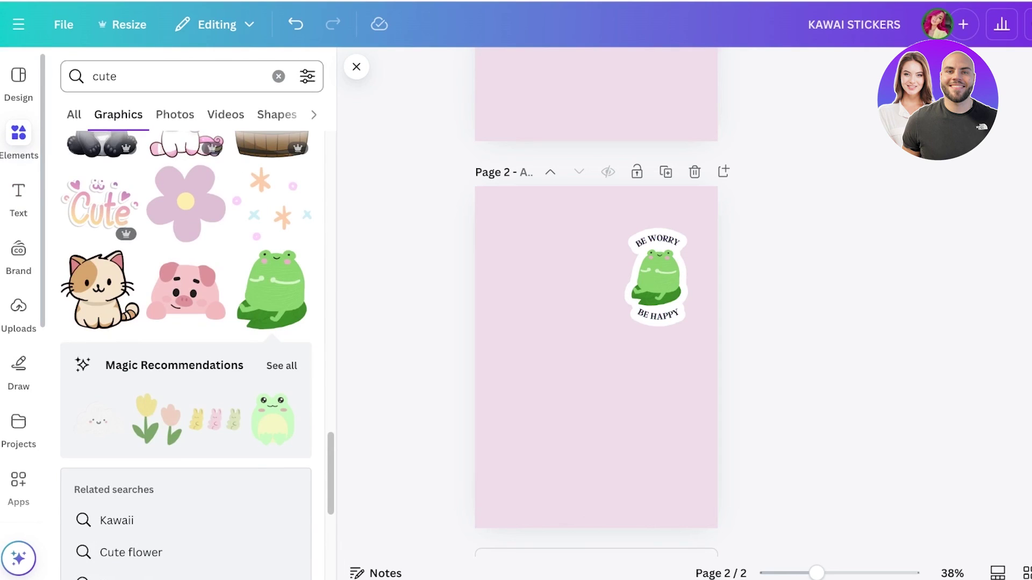
left_click(186, 291)
left_click_drag(596, 357, 548, 288)
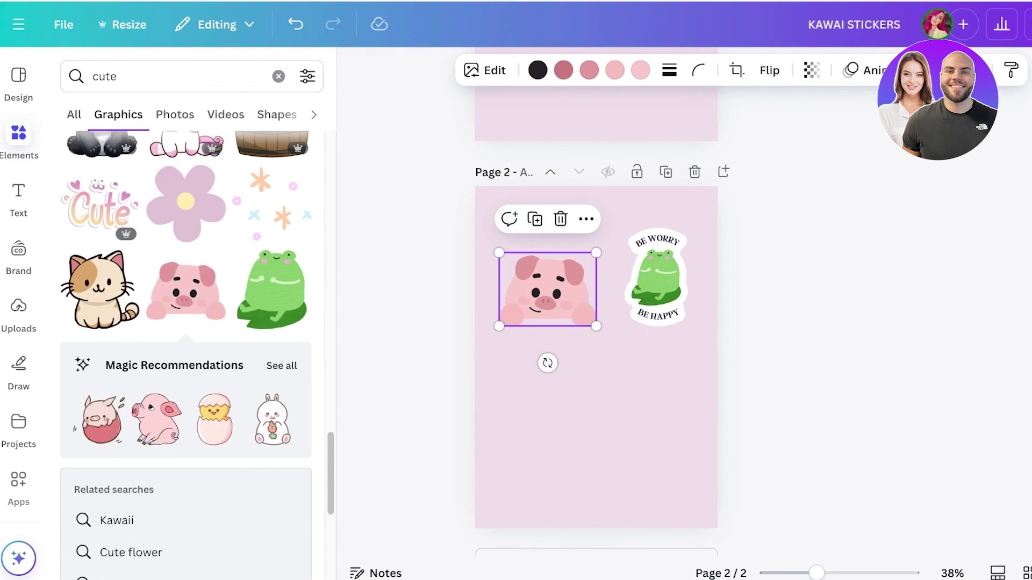
Add a title-style caption "HI!!" beneath the pig and shift the pig and caption together slightly closer to the frog sticker
left_click(18, 199)
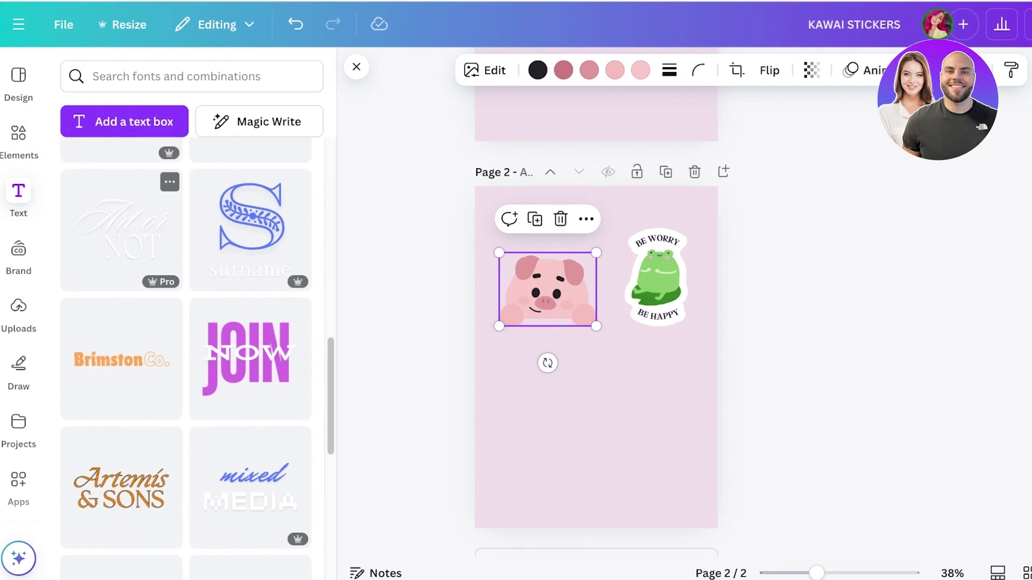
left_click(185, 198)
type("HI T")
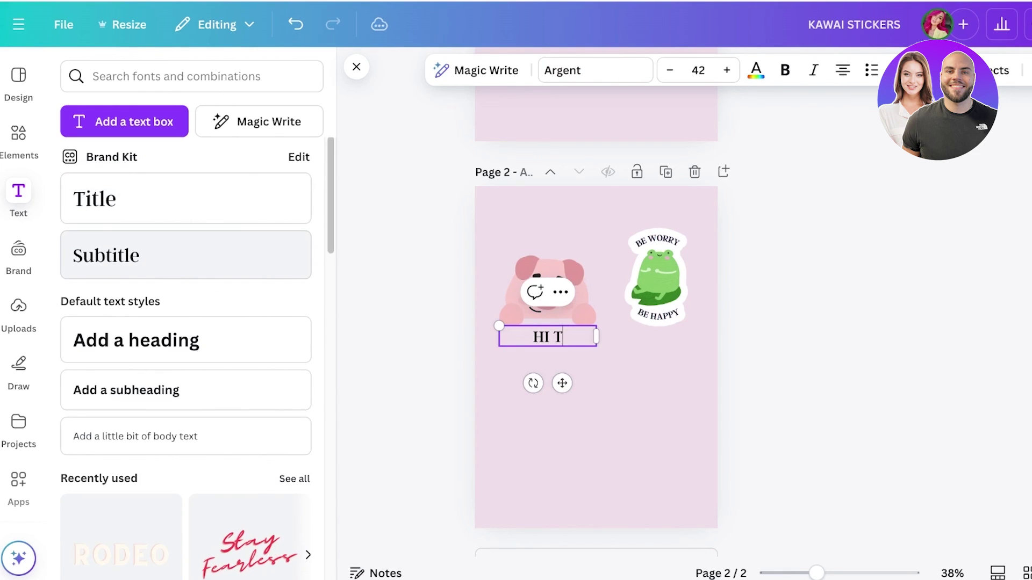
left_click(534, 238)
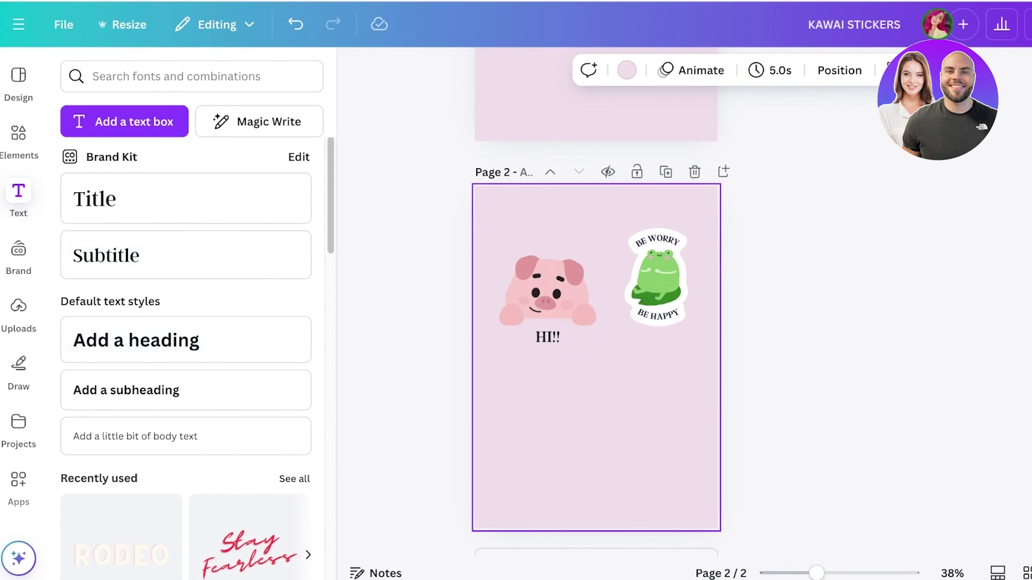
left_click_drag(534, 239, 552, 373)
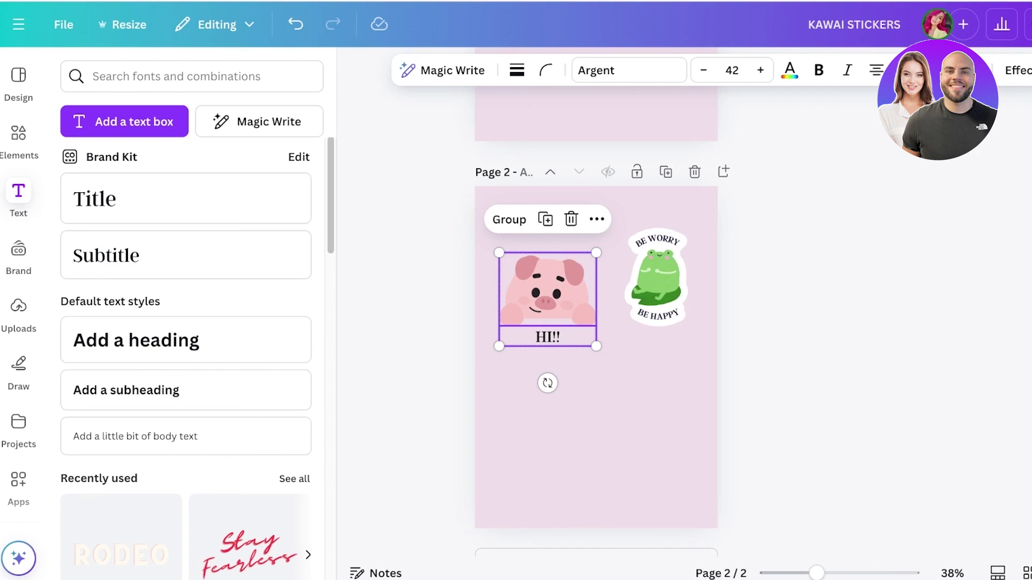
left_click_drag(548, 300, 559, 272)
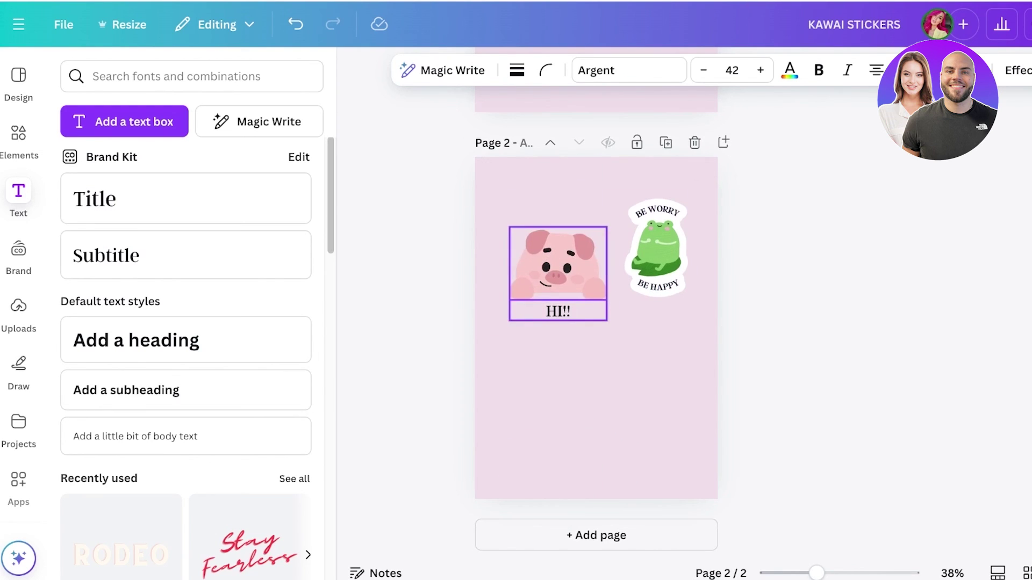
Duplicate page 2 and leave only the pig with its caption on the copy, centered on the page
left_click(665, 143)
left_click(654, 247)
key("Delete")
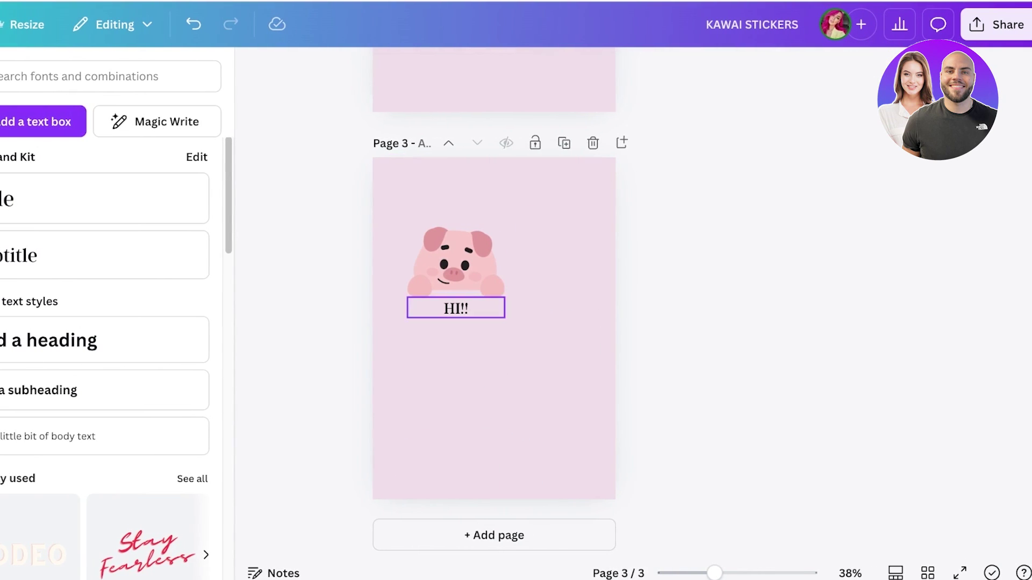
left_click_drag(438, 215, 472, 326)
left_click_drag(457, 274, 494, 316)
Download all three pages as PNG with a transparent background
left_click(997, 24)
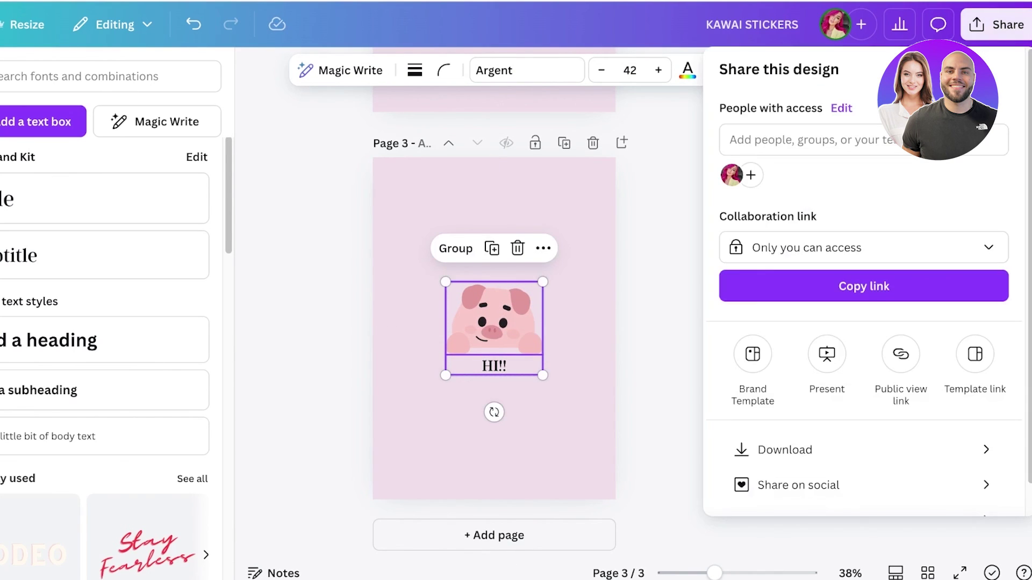
left_click(784, 450)
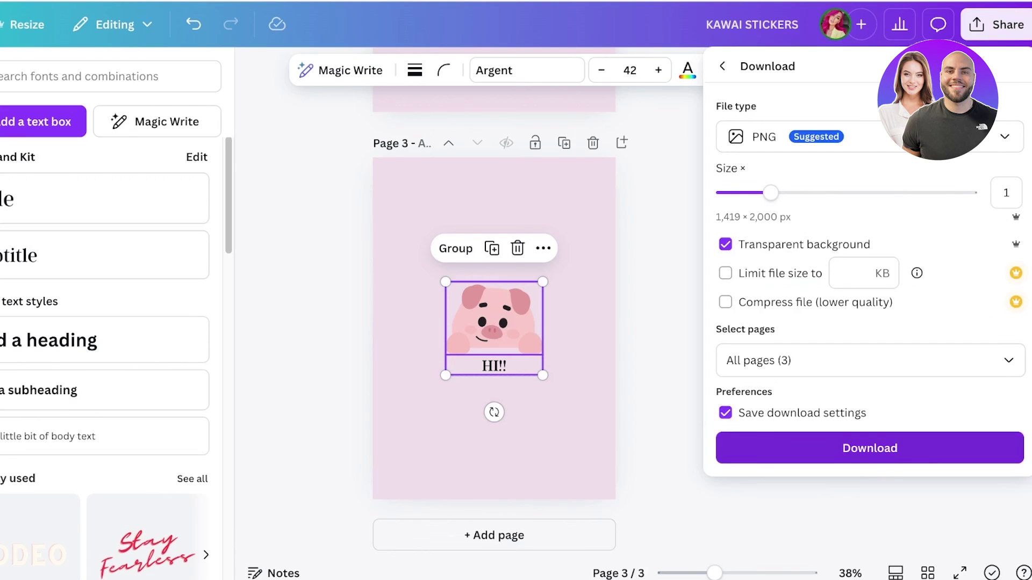
left_click(870, 448)
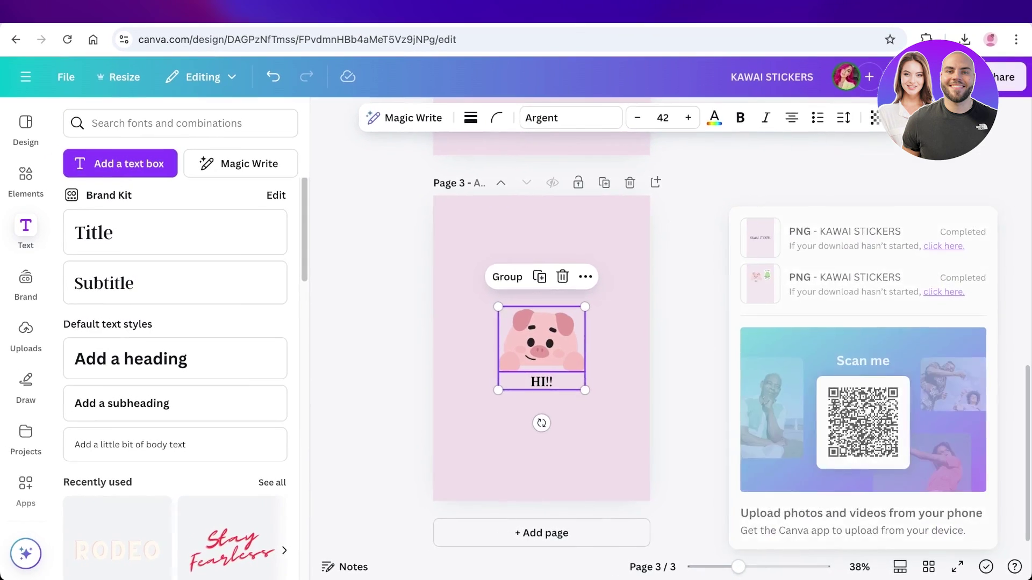
Delete the pig and its "HI!!" caption from page 2, keeping only the frog sticker
left_click(570, 440)
scroll(569, 441, "up", 7)
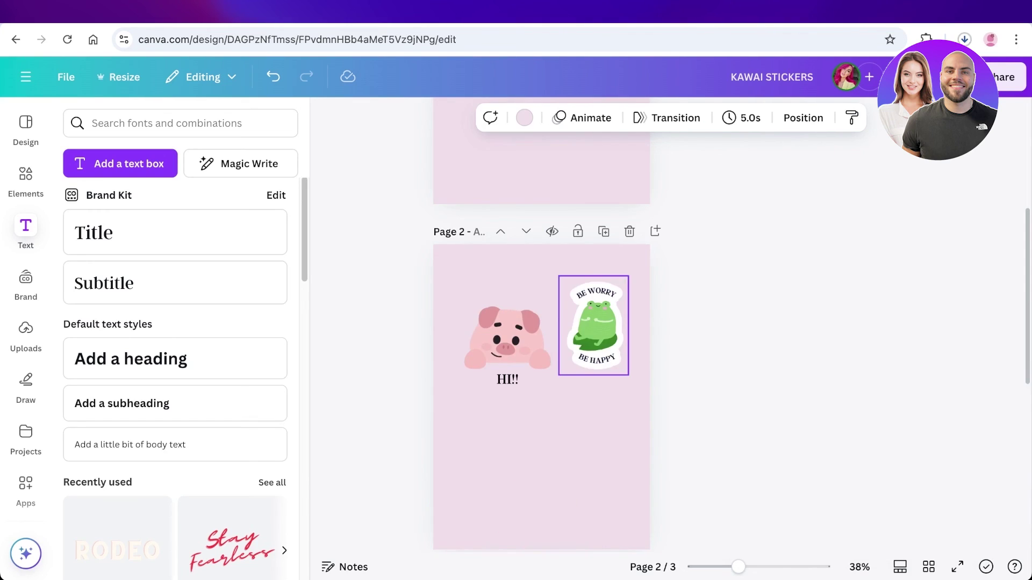
left_click_drag(497, 286, 505, 402)
key("Delete")
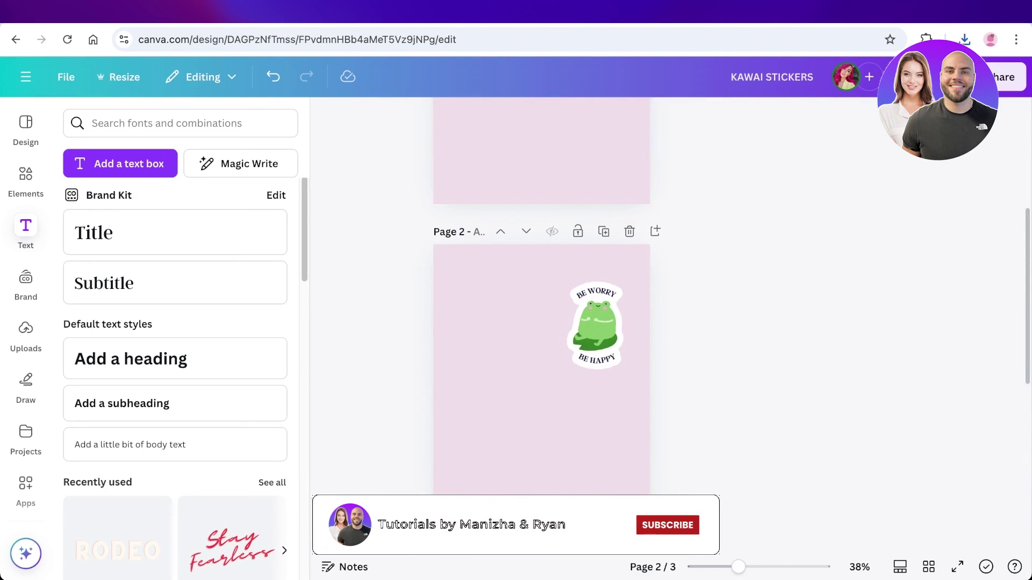
scroll(542, 322, "up", 5)
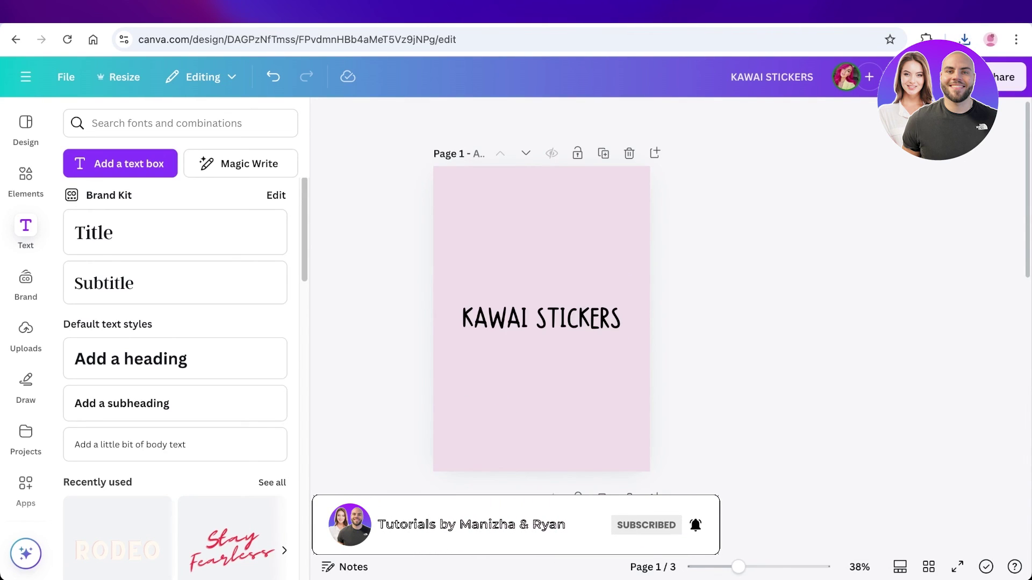